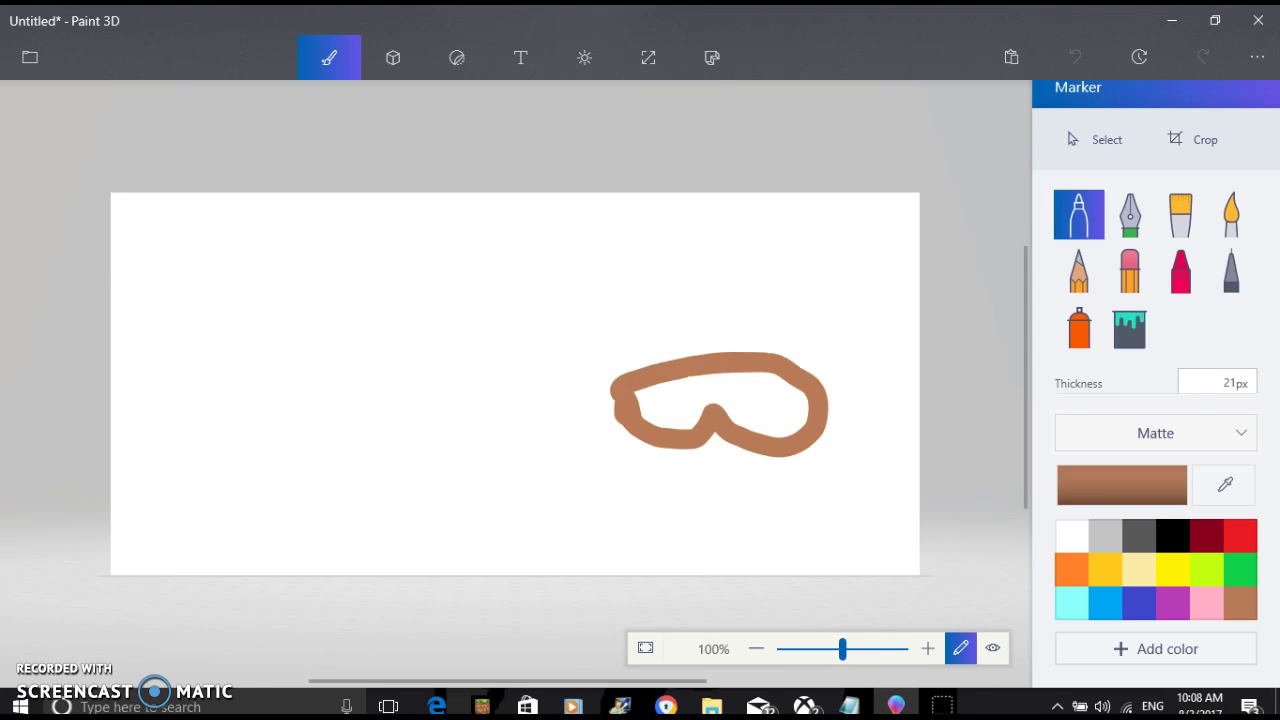
Step: Thicken the lower-left part of the brown muzzle outline with the marker and fill its interior with matte brown
mouse_move(716, 438)
mouse_down()
mouse_move(700, 453)
mouse_move(644, 450)
mouse_move(620, 424)
mouse_move(646, 400)
mouse_up()
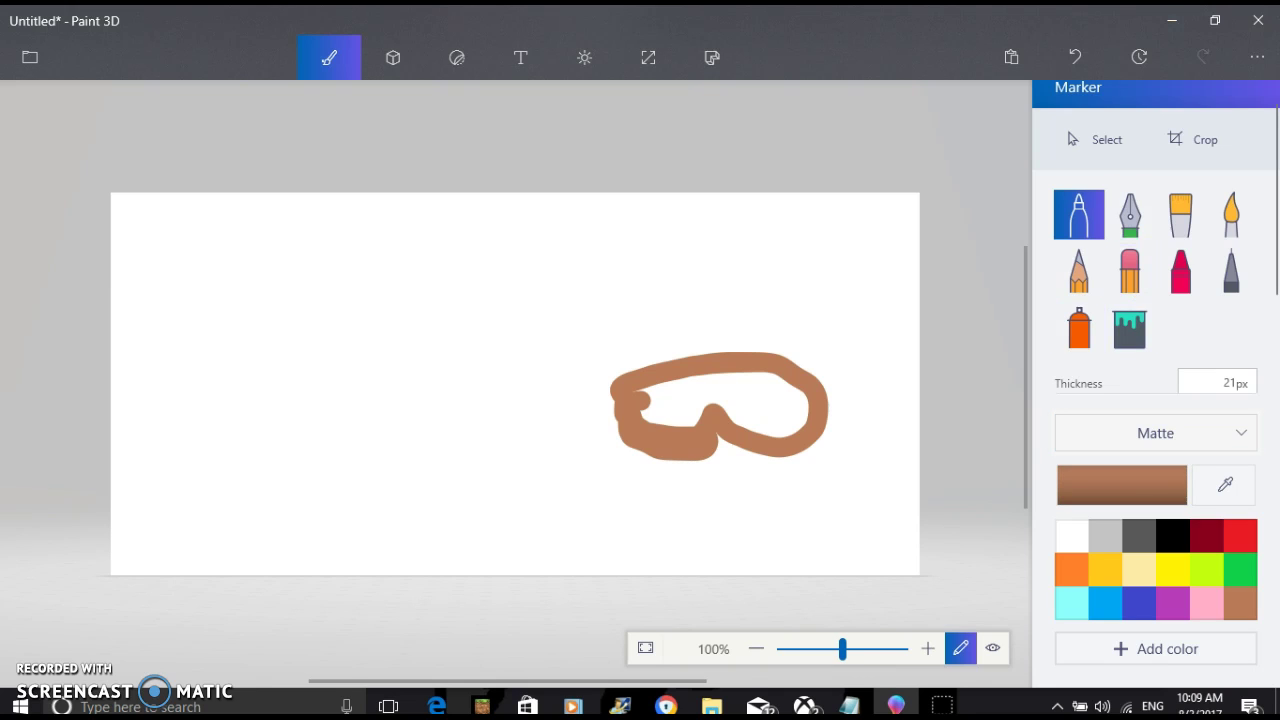
click(1129, 325)
click(742, 400)
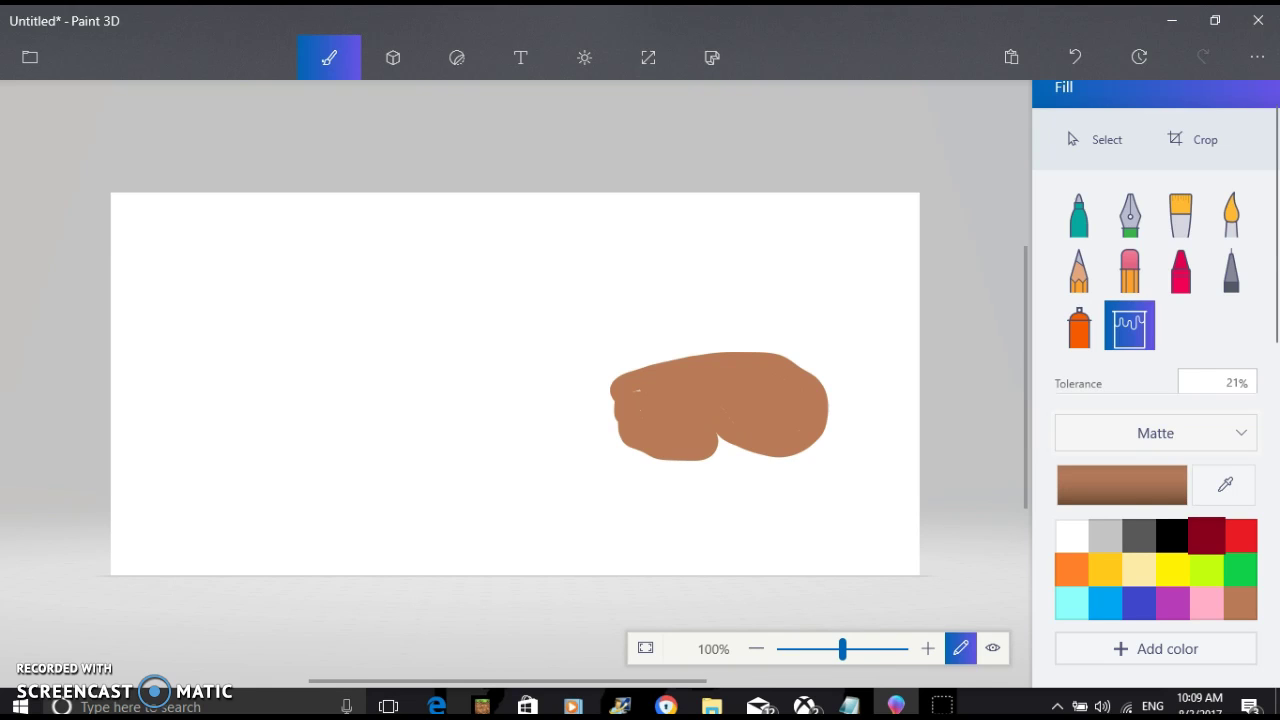
Step: Paint a pink tongue on the muzzle's lower edge and a black nose on its upper edge with the 21 px marker
click(1206, 602)
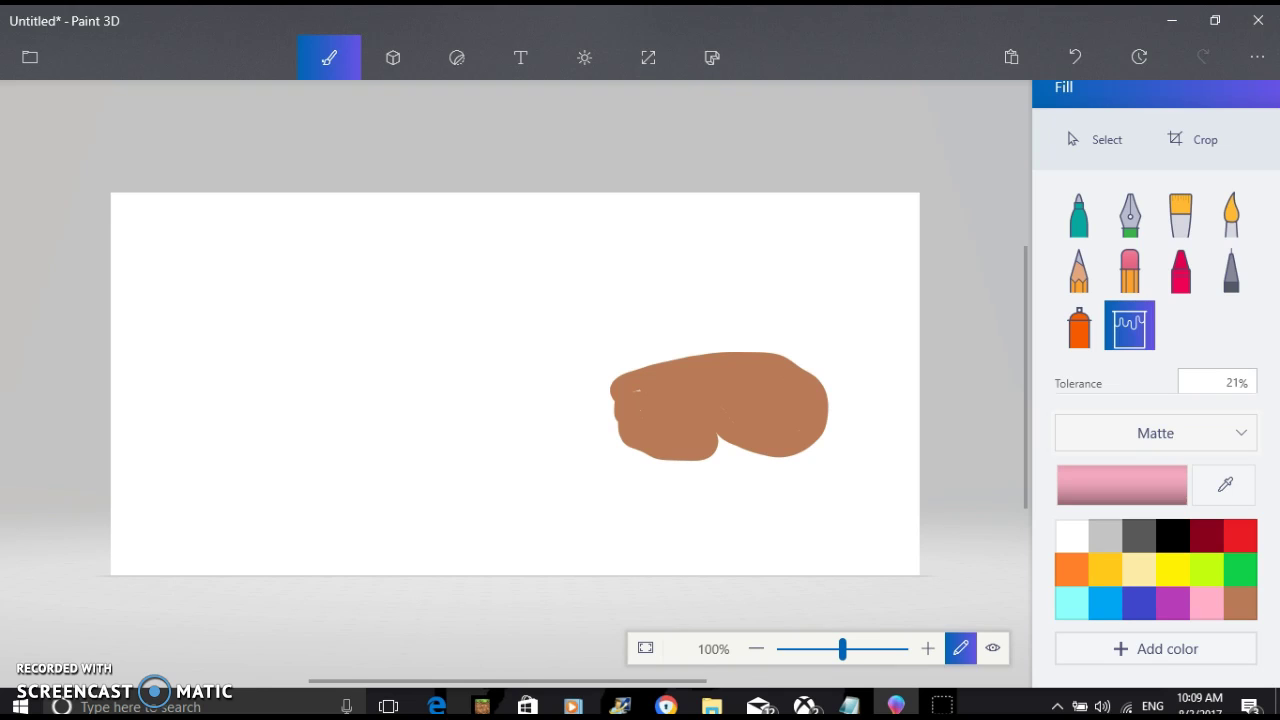
click(1078, 214)
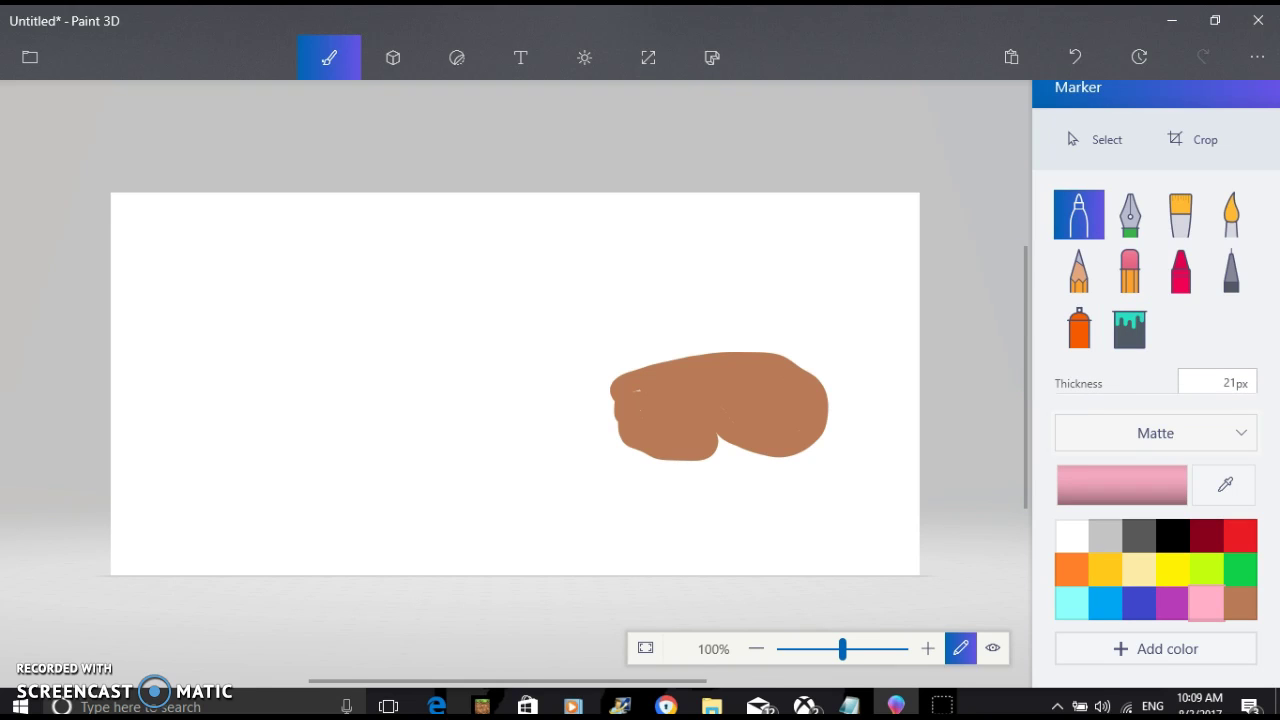
mouse_move(720, 438)
mouse_down()
mouse_move(721, 455)
mouse_move(745, 460)
mouse_move(740, 440)
mouse_up()
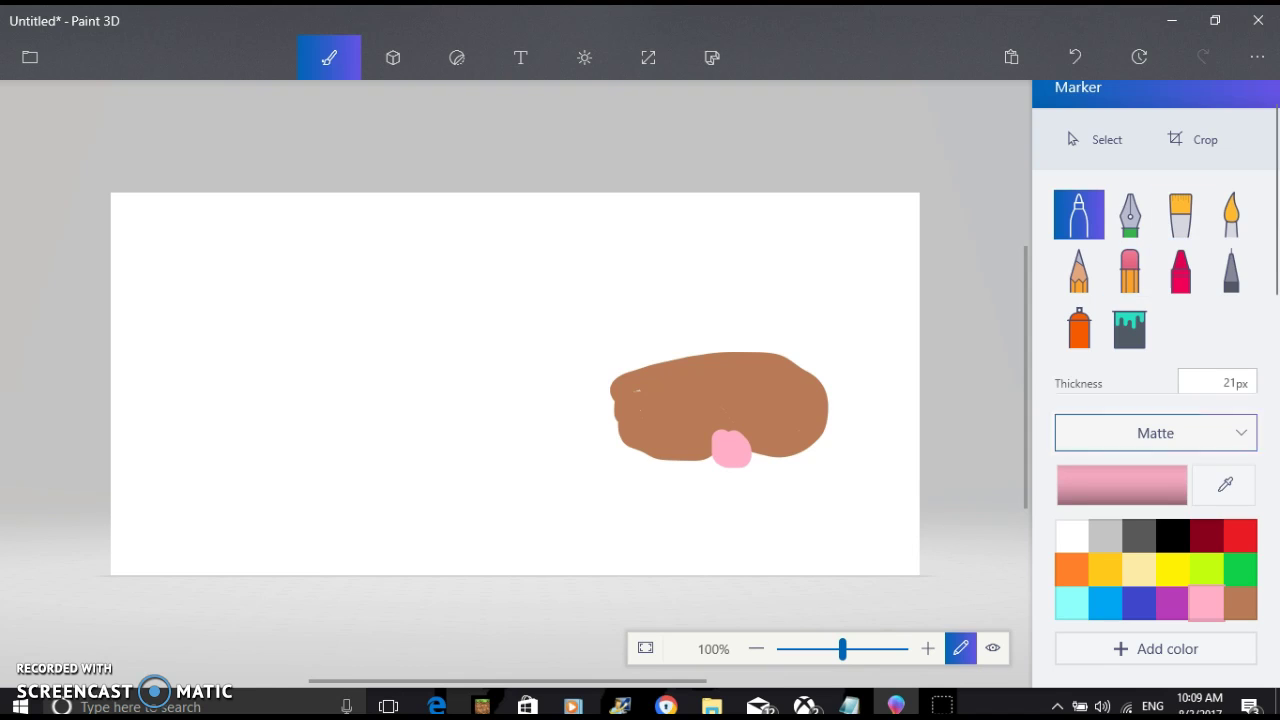
click(1172, 535)
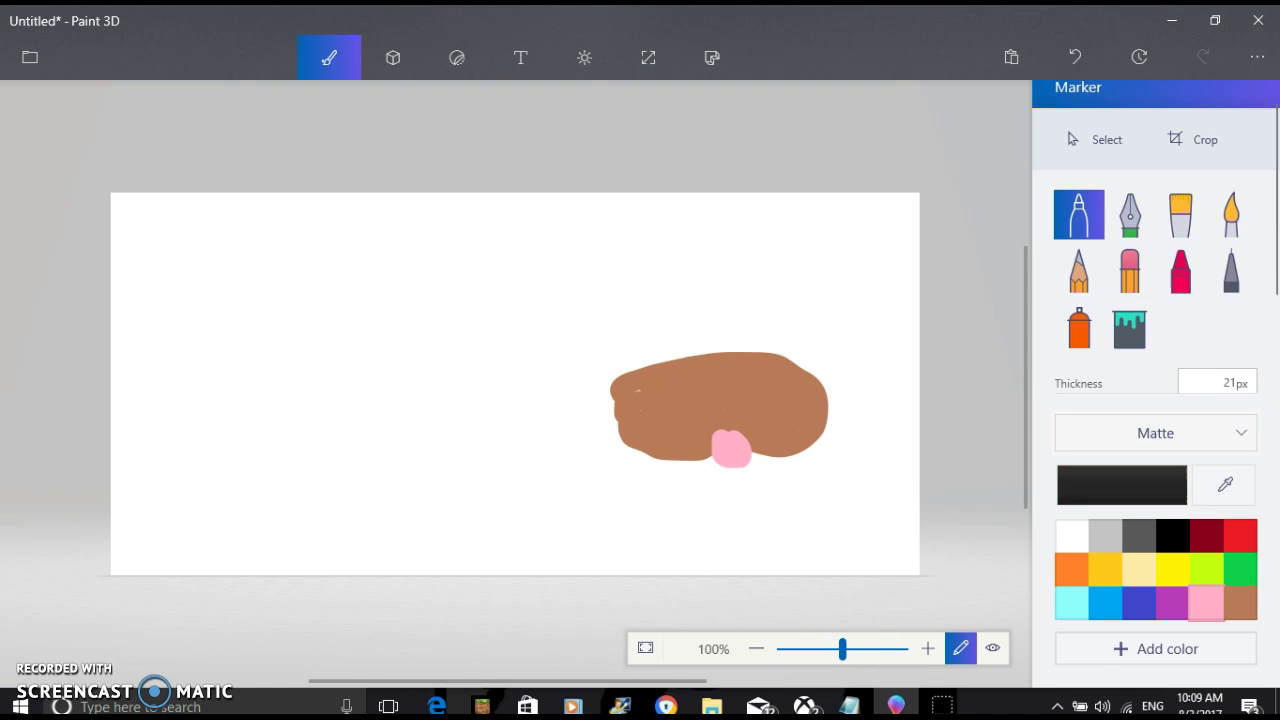
mouse_move(698, 360)
mouse_down()
mouse_move(736, 364)
mouse_move(714, 372)
mouse_up()
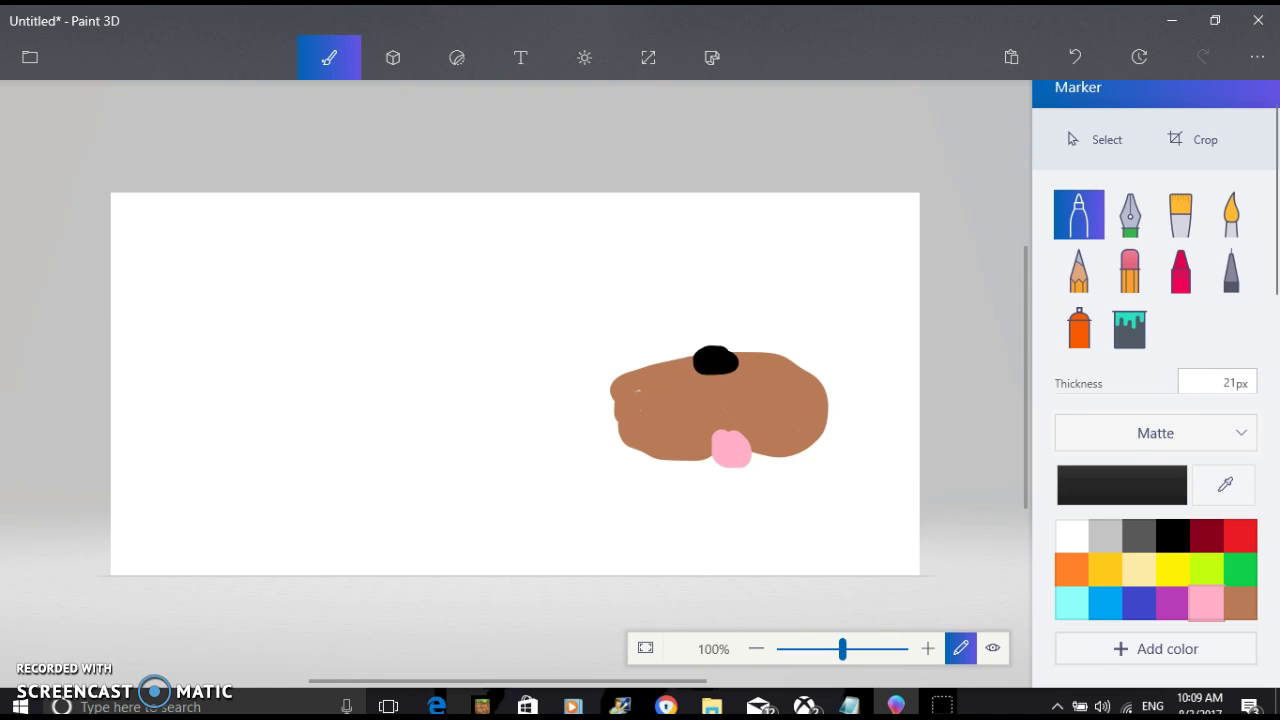
Step: Outline a head with drooping sides around the top of the muzzle in cream marker and fill it with cream
click(1139, 568)
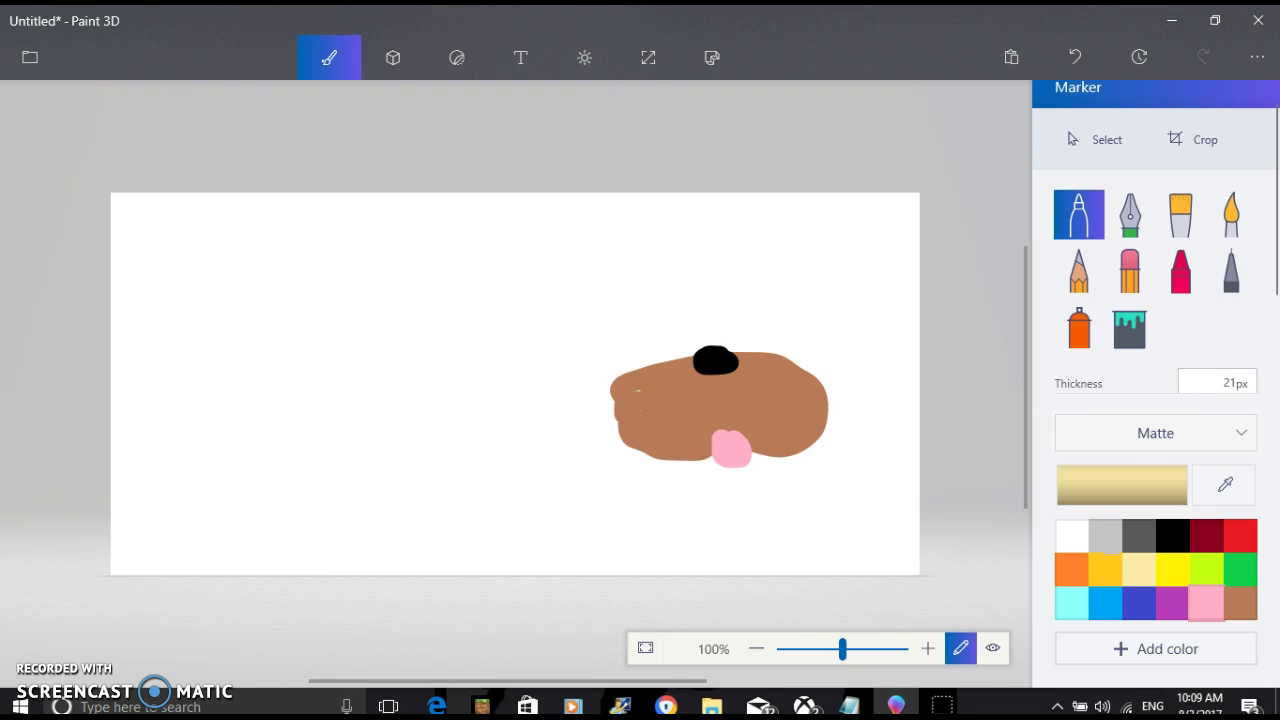
mouse_move(826, 398)
mouse_down()
mouse_move(883, 425)
mouse_move(886, 291)
mouse_move(798, 257)
mouse_move(662, 260)
mouse_move(631, 264)
mouse_move(588, 307)
mouse_move(557, 437)
mouse_move(616, 438)
mouse_move(614, 365)
mouse_move(632, 355)
mouse_move(691, 360)
mouse_move(706, 342)
mouse_move(772, 354)
mouse_move(823, 406)
mouse_up()
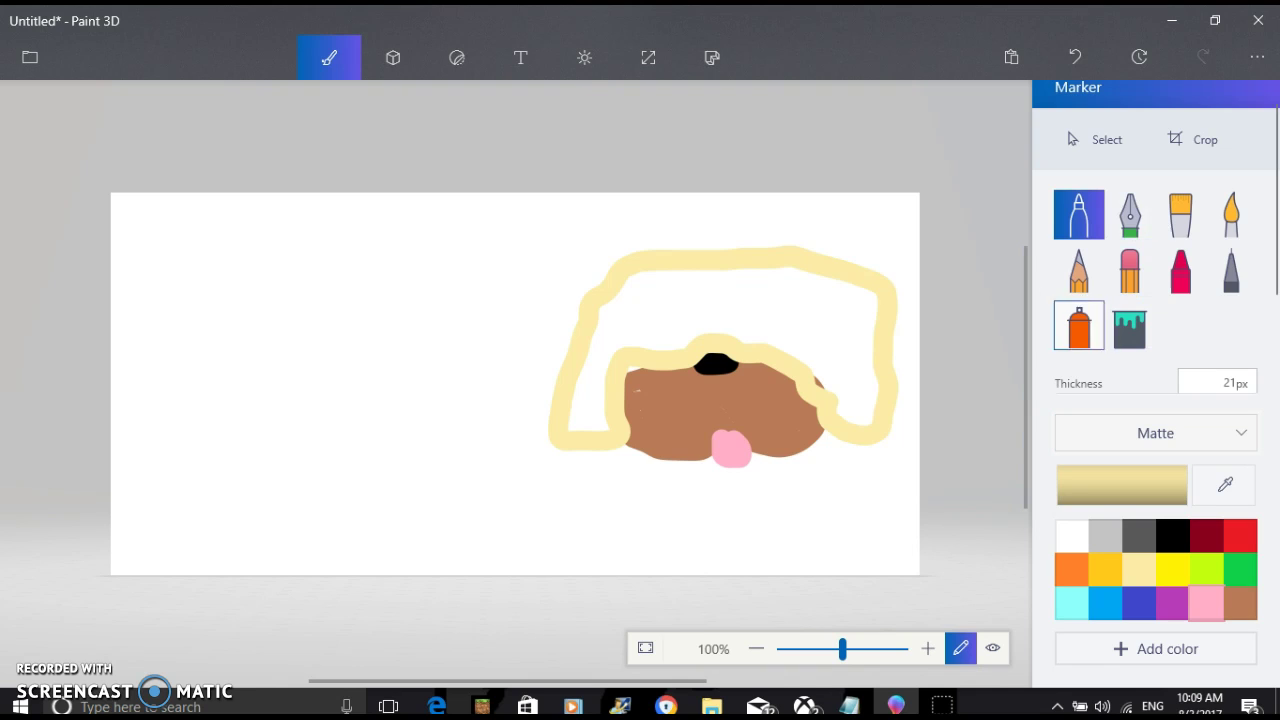
click(1129, 325)
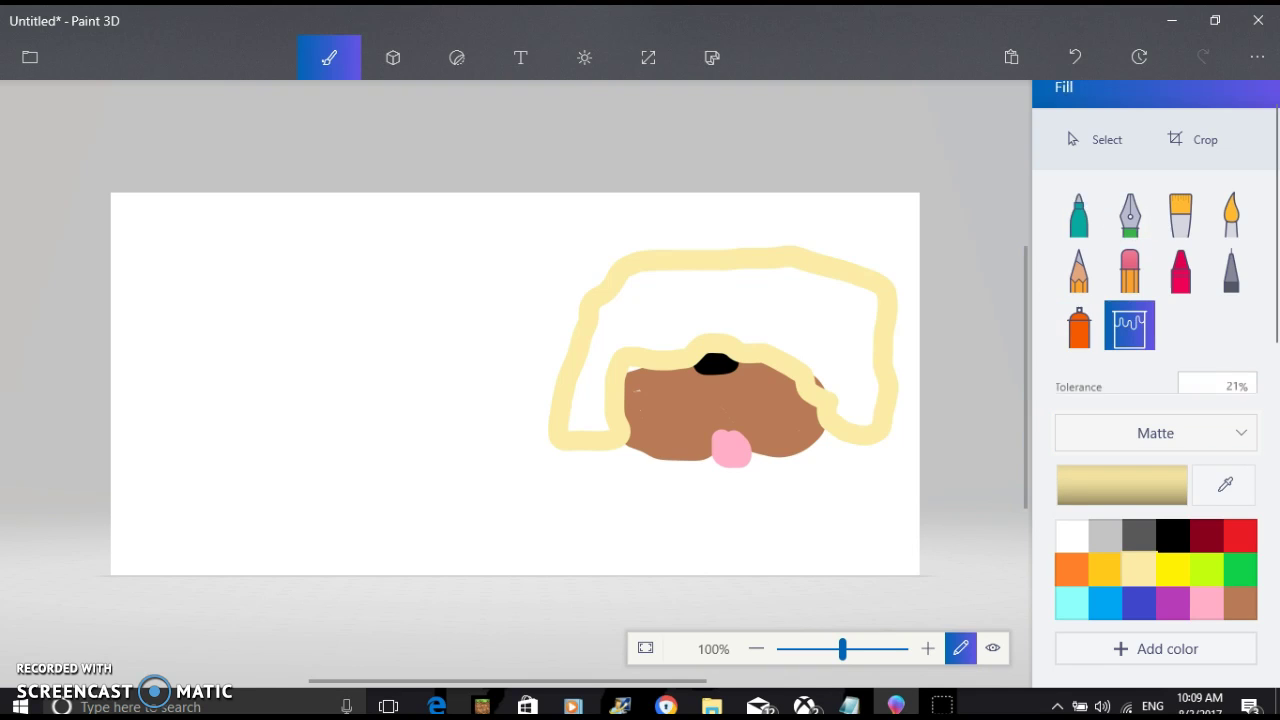
click(740, 300)
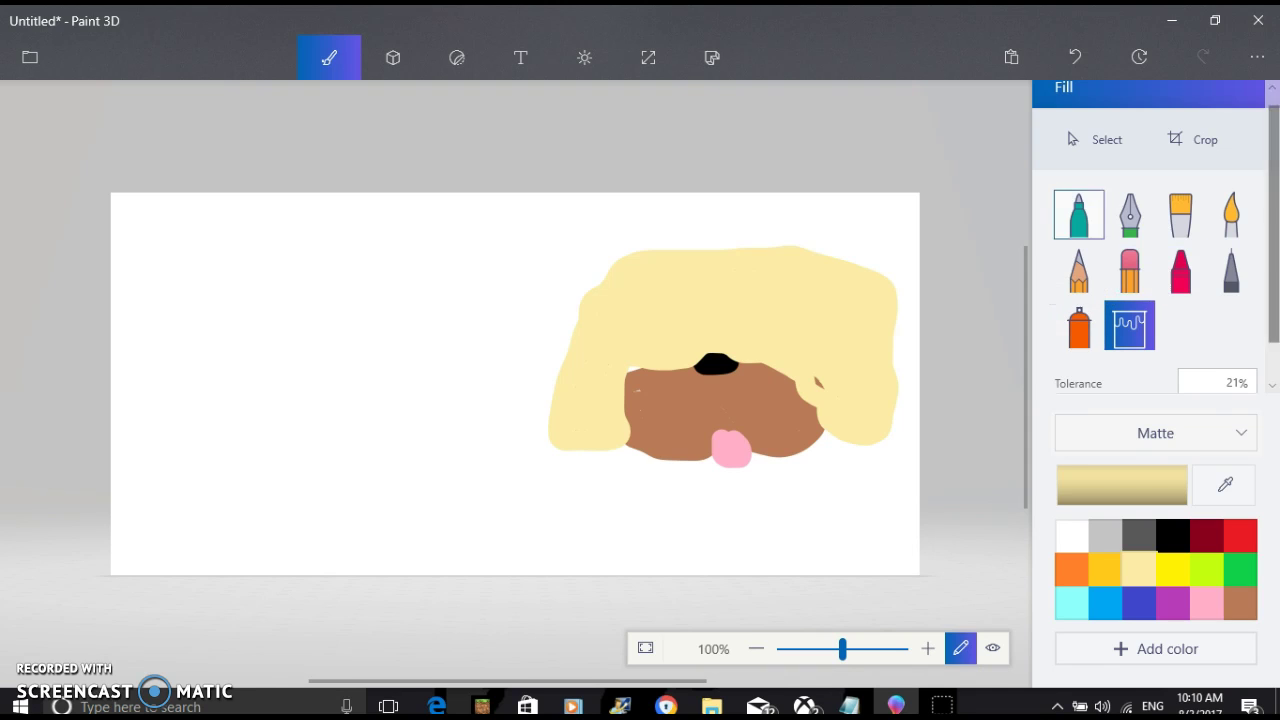
Step: Touch up the leftover gaps along the muzzle's edges with cream and brown marker
click(1079, 214)
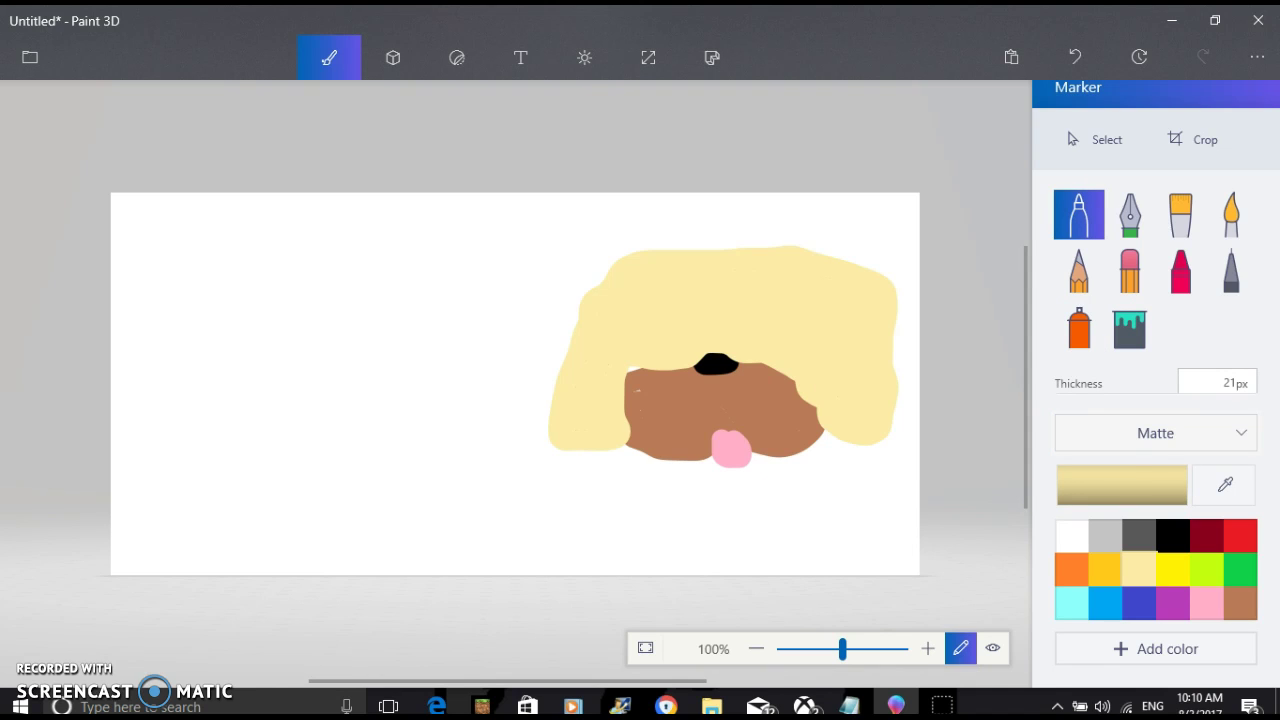
click(632, 368)
click(1240, 603)
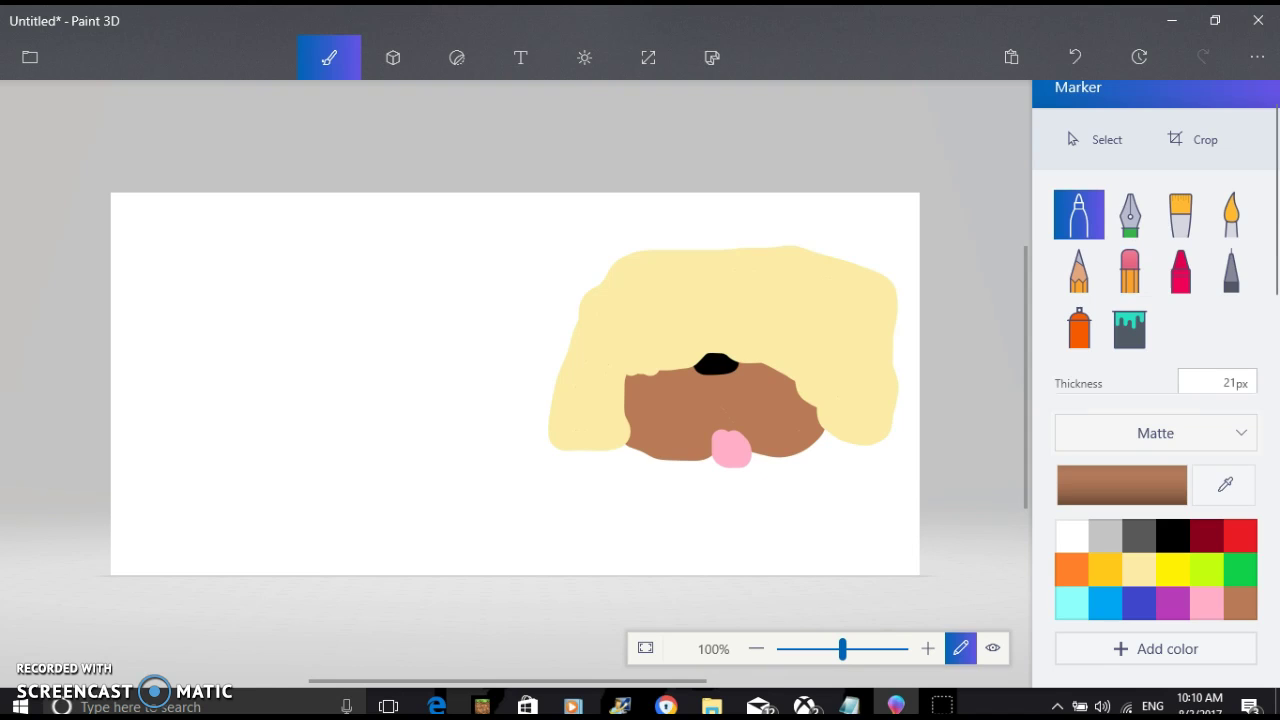
Step: Paint a solid black eye on the head above the nose with the marker
click(1172, 536)
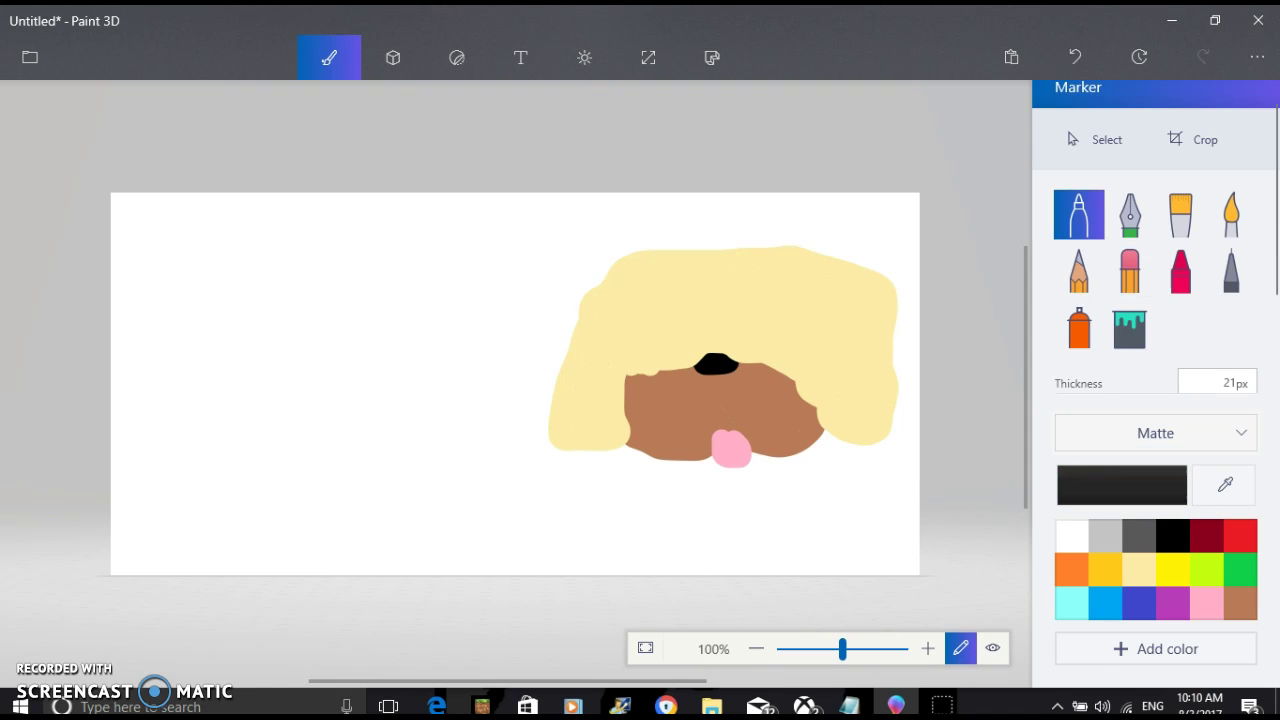
mouse_move(656, 294)
mouse_down()
mouse_move(688, 294)
mouse_move(672, 322)
mouse_move(654, 320)
mouse_move(668, 306)
mouse_move(656, 286)
mouse_move(694, 332)
mouse_move(650, 334)
mouse_move(642, 304)
mouse_move(652, 350)
mouse_move(714, 345)
mouse_move(710, 288)
mouse_move(692, 262)
mouse_move(664, 268)
mouse_move(650, 292)
mouse_move(704, 326)
mouse_up()
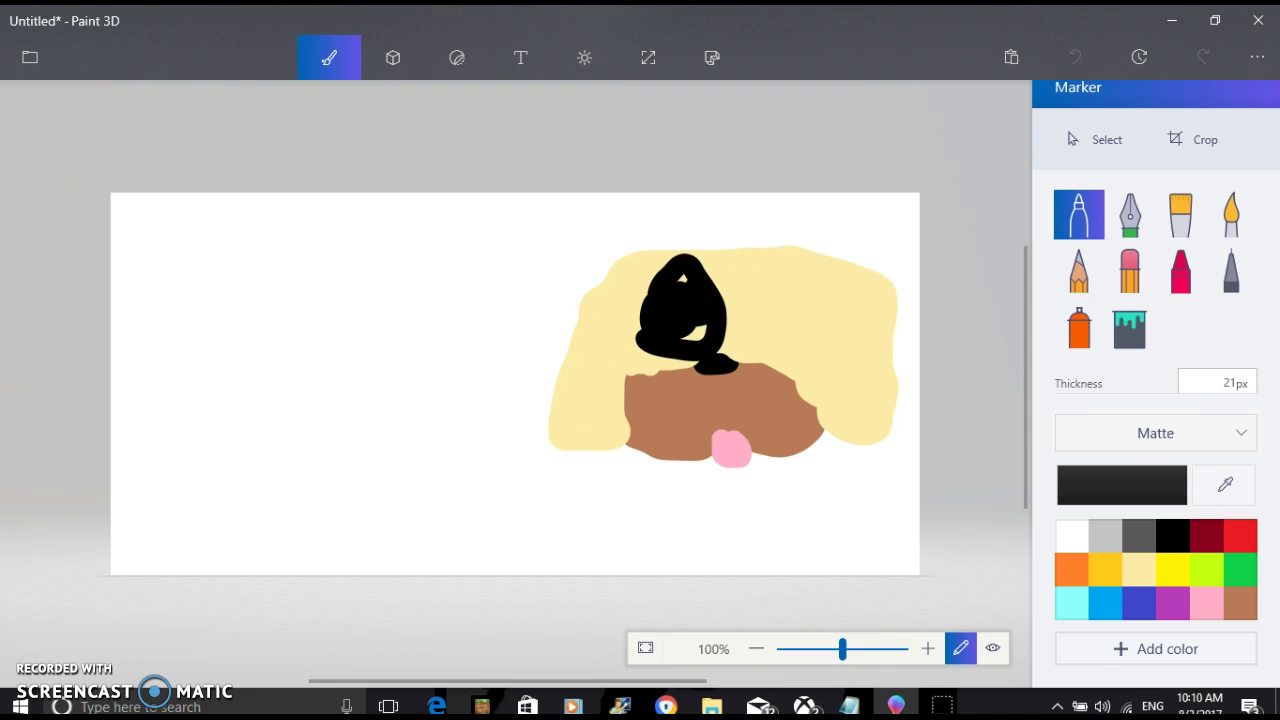
mouse_move(702, 326)
mouse_down()
mouse_move(688, 340)
mouse_move(704, 336)
mouse_up()
Step: Trim the black eye into a smaller rounded shape by painting over its edges with cream marker
click(1138, 569)
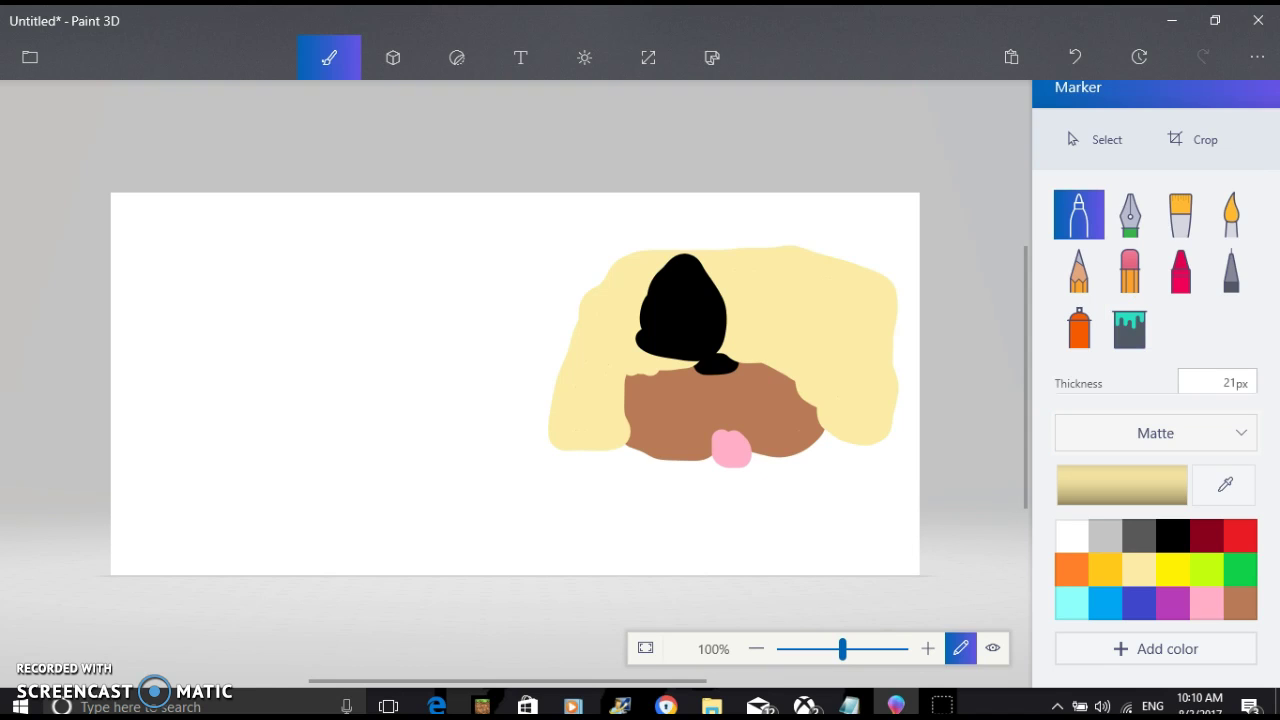
mouse_move(716, 336)
mouse_down()
mouse_move(698, 350)
mouse_move(650, 346)
mouse_move(637, 337)
mouse_move(645, 310)
mouse_up()
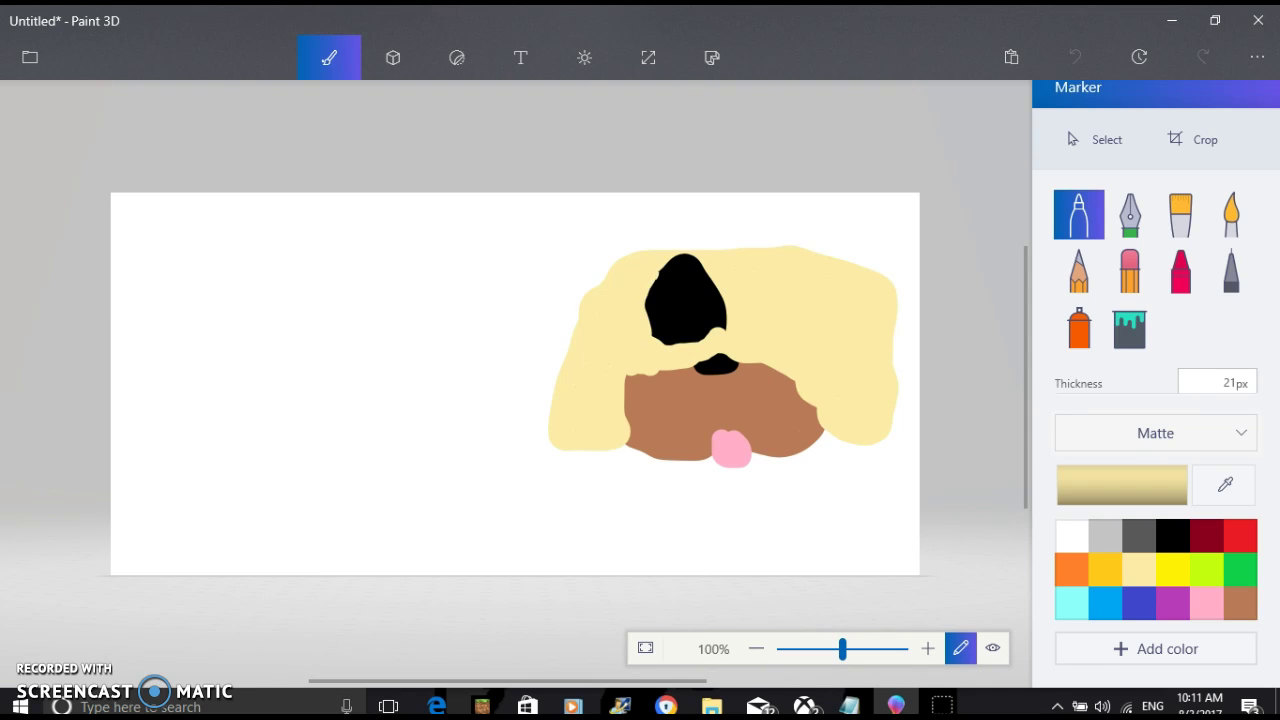
mouse_move(668, 265)
mouse_down()
mouse_move(699, 262)
mouse_move(722, 324)
mouse_up()
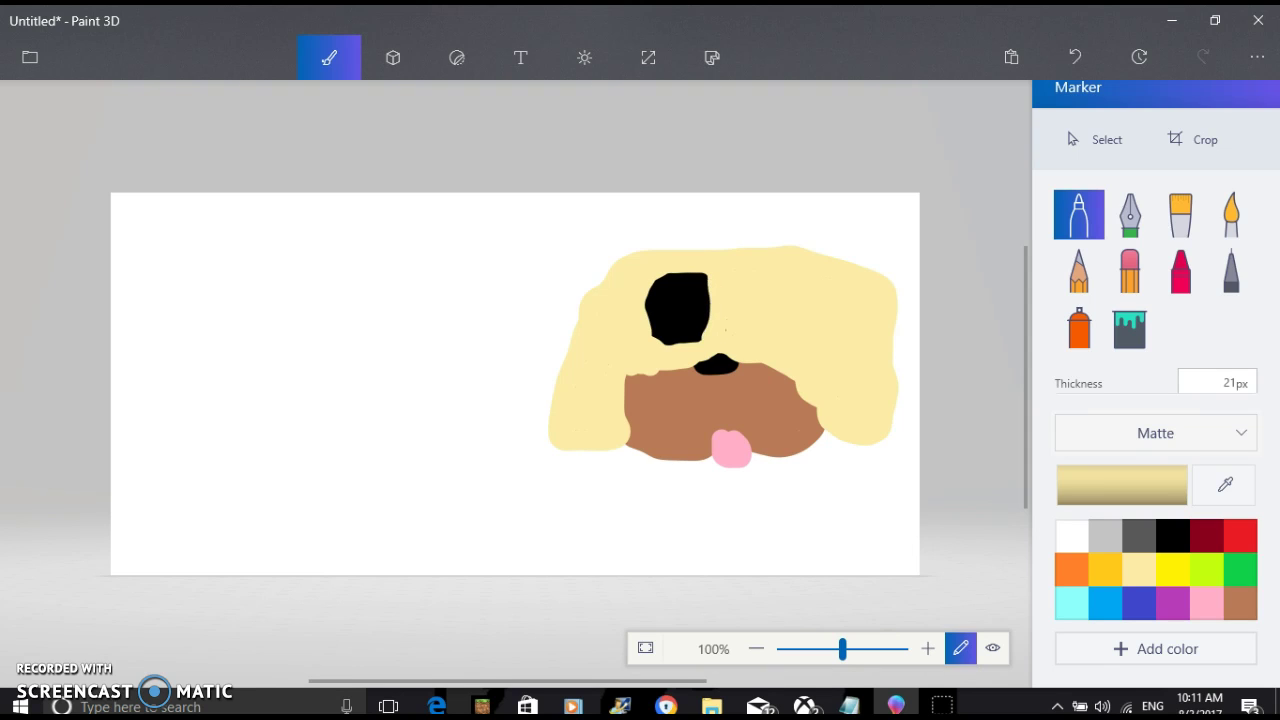
Step: Add two white highlight dots to the black eye, one near its upper edge and one near its lower edge
click(1071, 536)
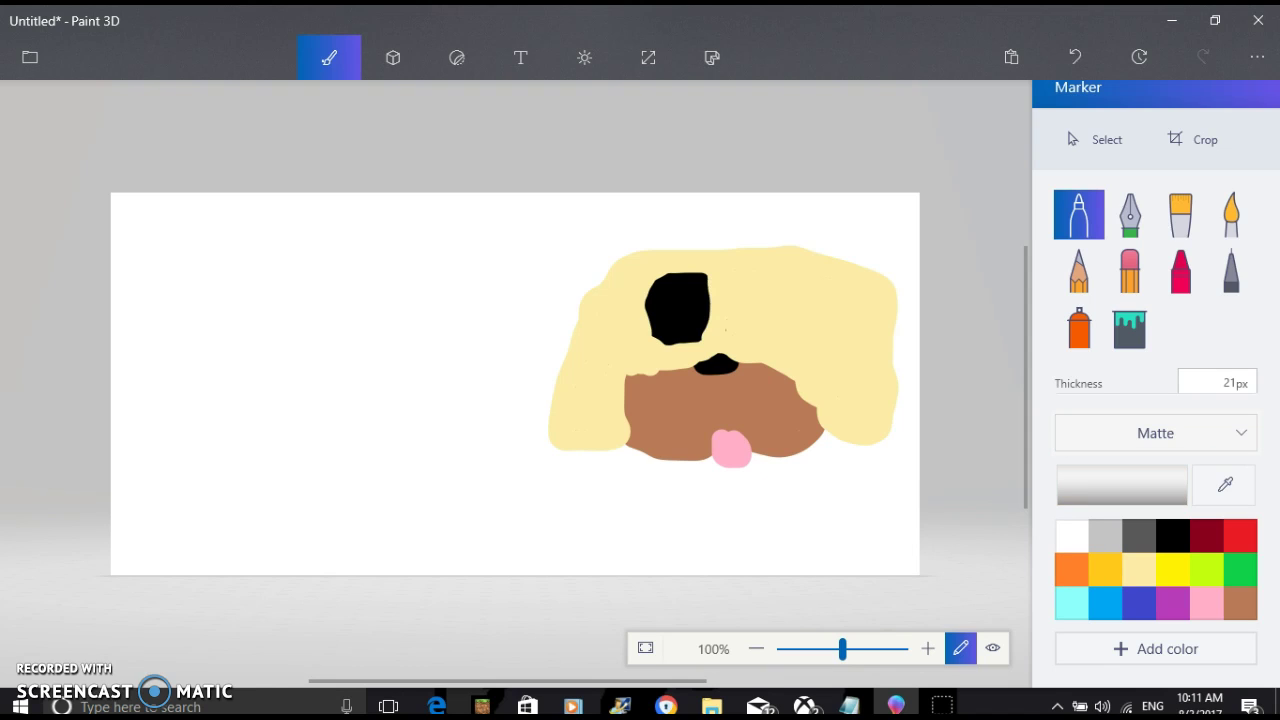
click(689, 289)
click(665, 327)
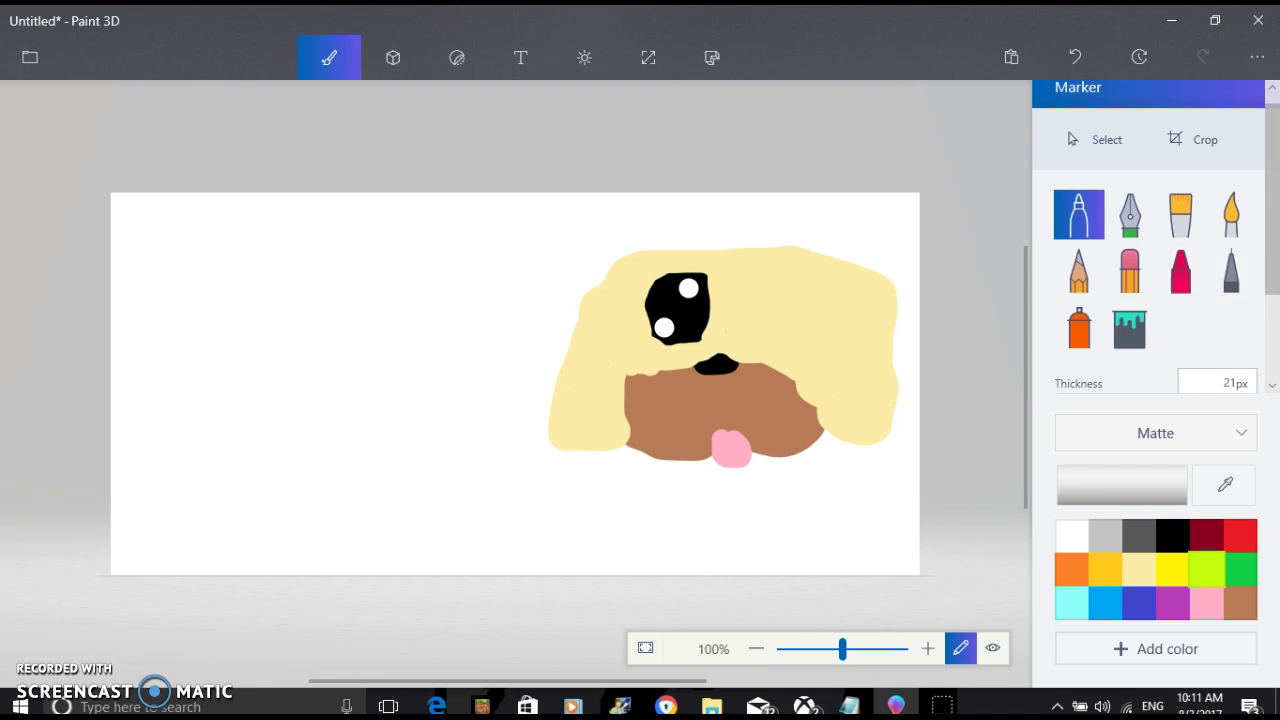
Step: Outline the head, muzzle and tongue in black with the marker at 11 px thickness
click(1172, 536)
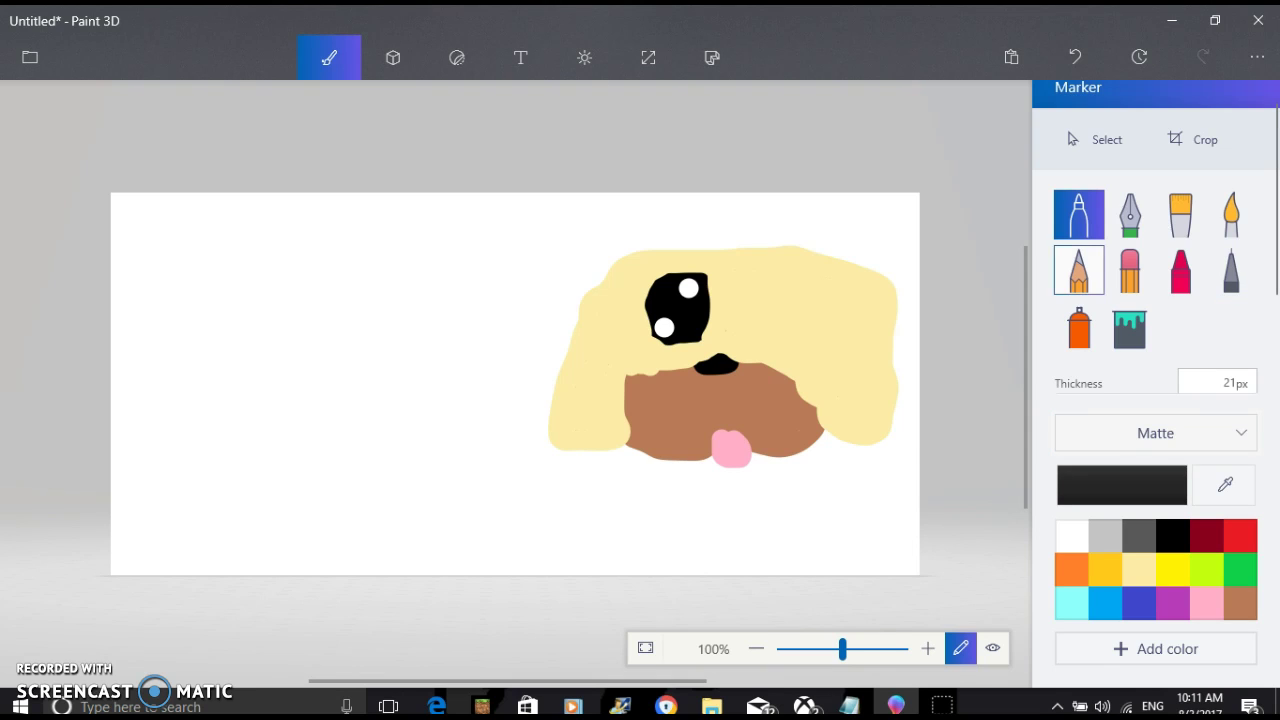
scroll(1156, 237, down, 1)
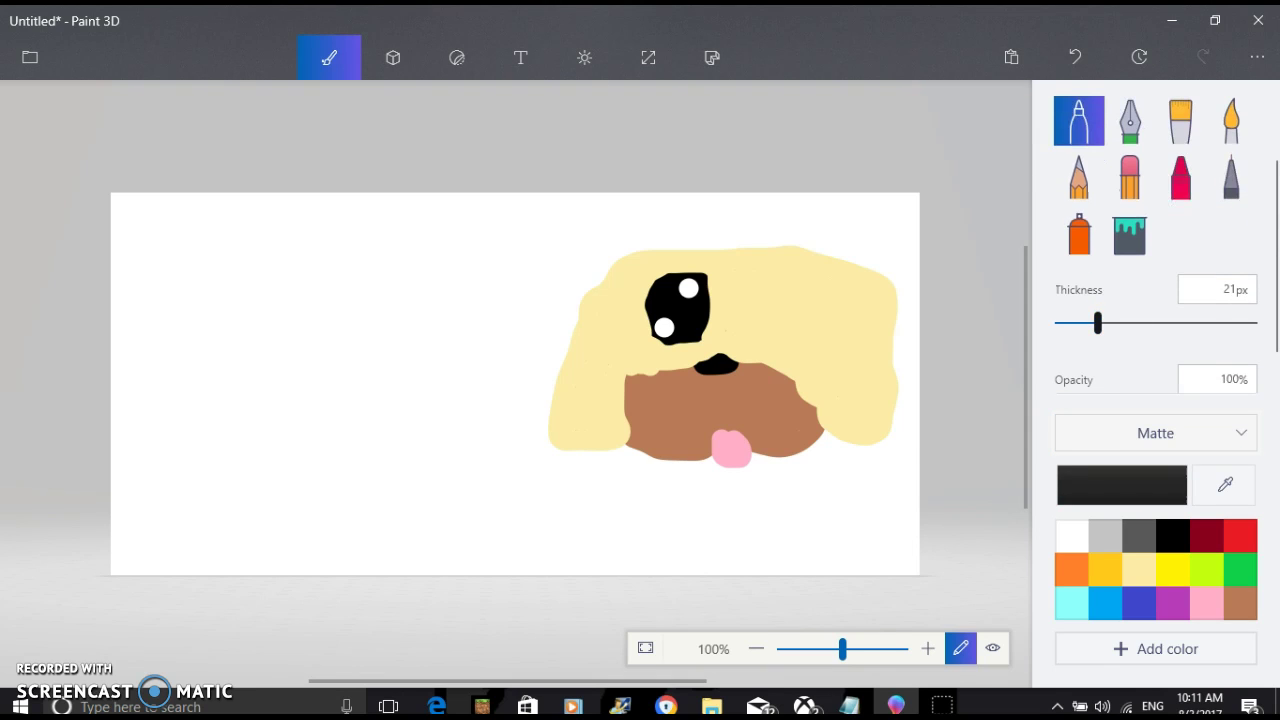
click(1078, 323)
scroll(1156, 237, down, 1)
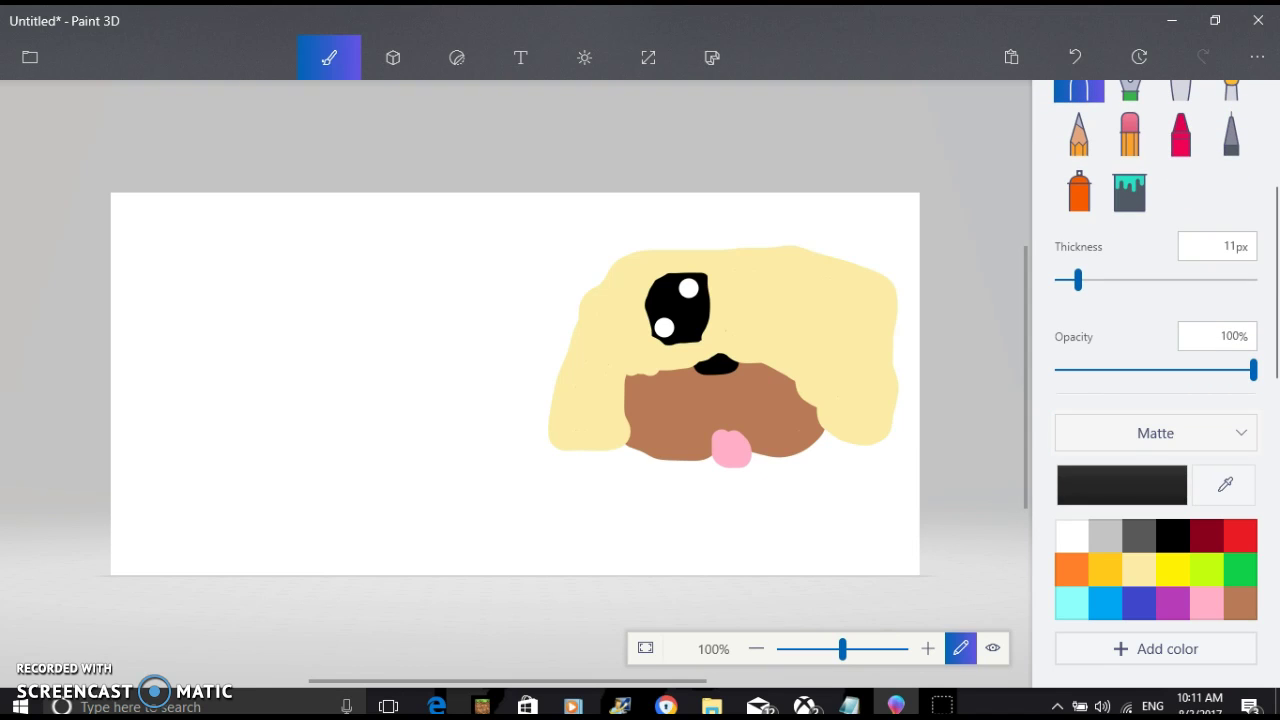
mouse_move(786, 372)
mouse_down()
mouse_move(822, 424)
mouse_move(805, 452)
mouse_move(732, 466)
mouse_move(626, 458)
mouse_move(620, 394)
mouse_move(614, 452)
mouse_move(546, 444)
mouse_move(560, 352)
mouse_move(603, 277)
mouse_move(622, 256)
mouse_move(690, 250)
mouse_up()
mouse_move(700, 250)
mouse_down()
mouse_move(760, 266)
mouse_move(846, 262)
mouse_move(885, 295)
mouse_move(870, 436)
mouse_move(845, 452)
mouse_move(830, 424)
mouse_up()
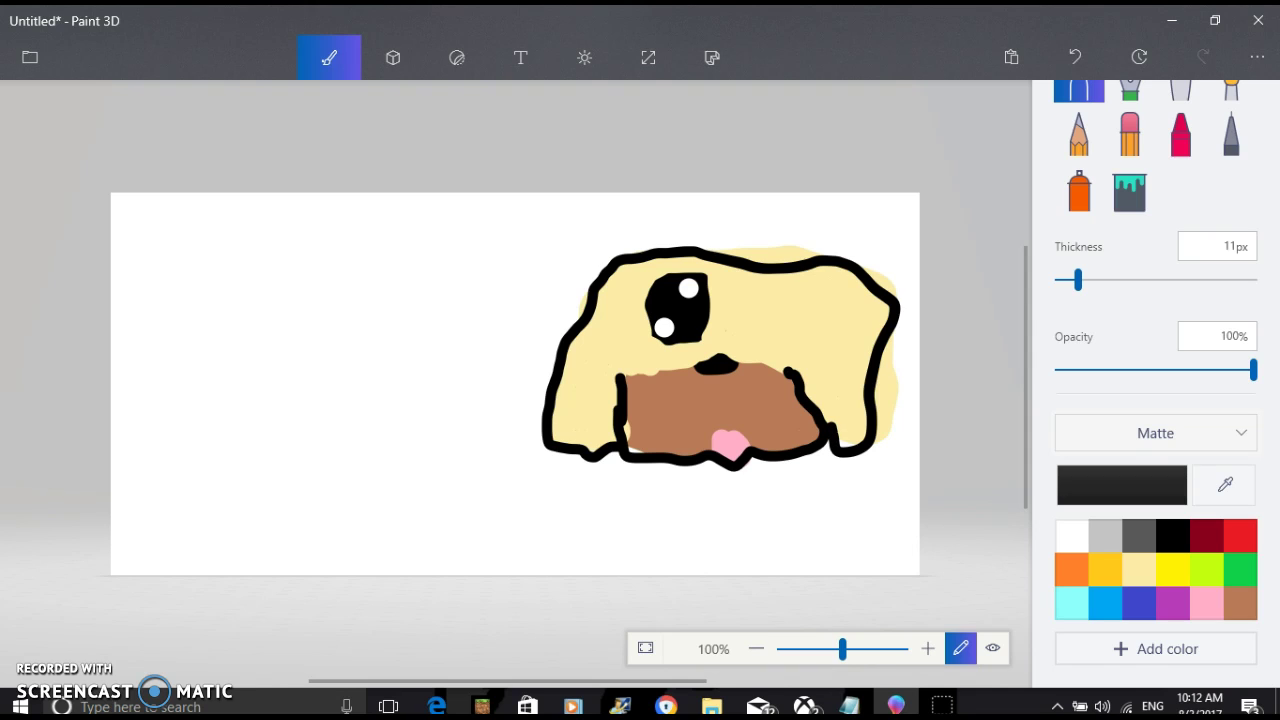
Step: Fill the cream area outside the head's outline beside the right ear with white
click(1129, 191)
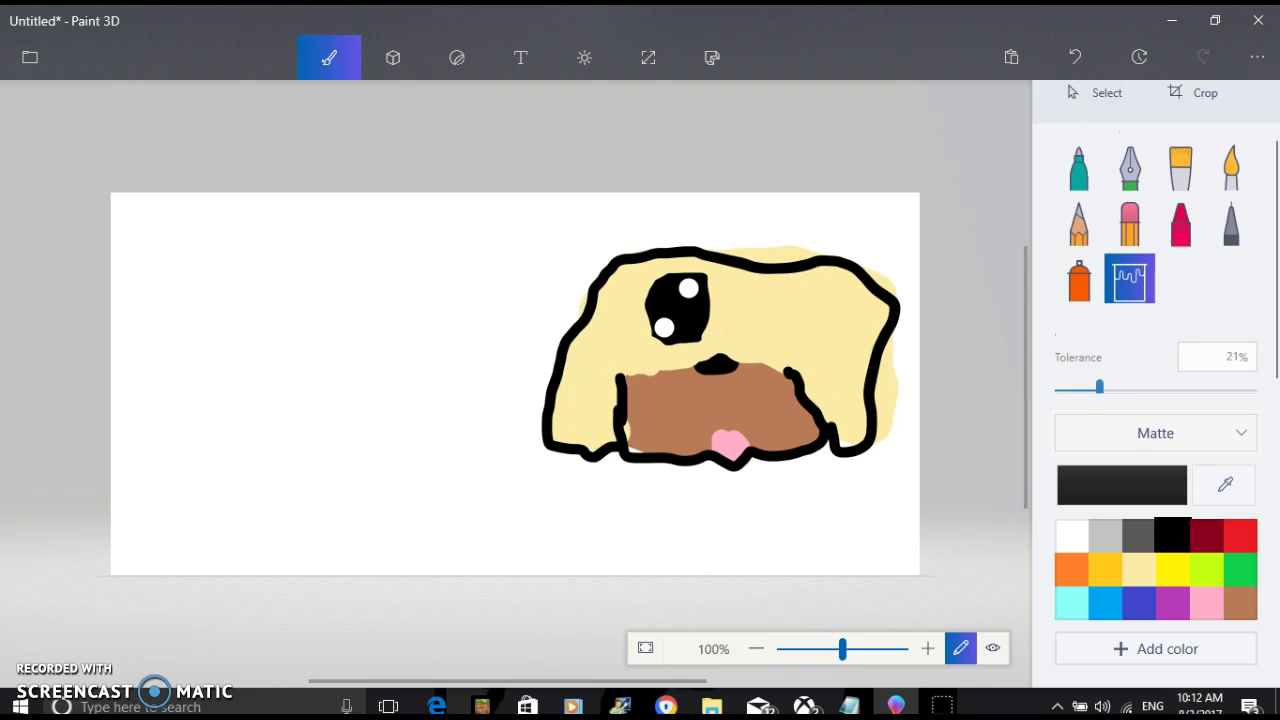
click(1071, 535)
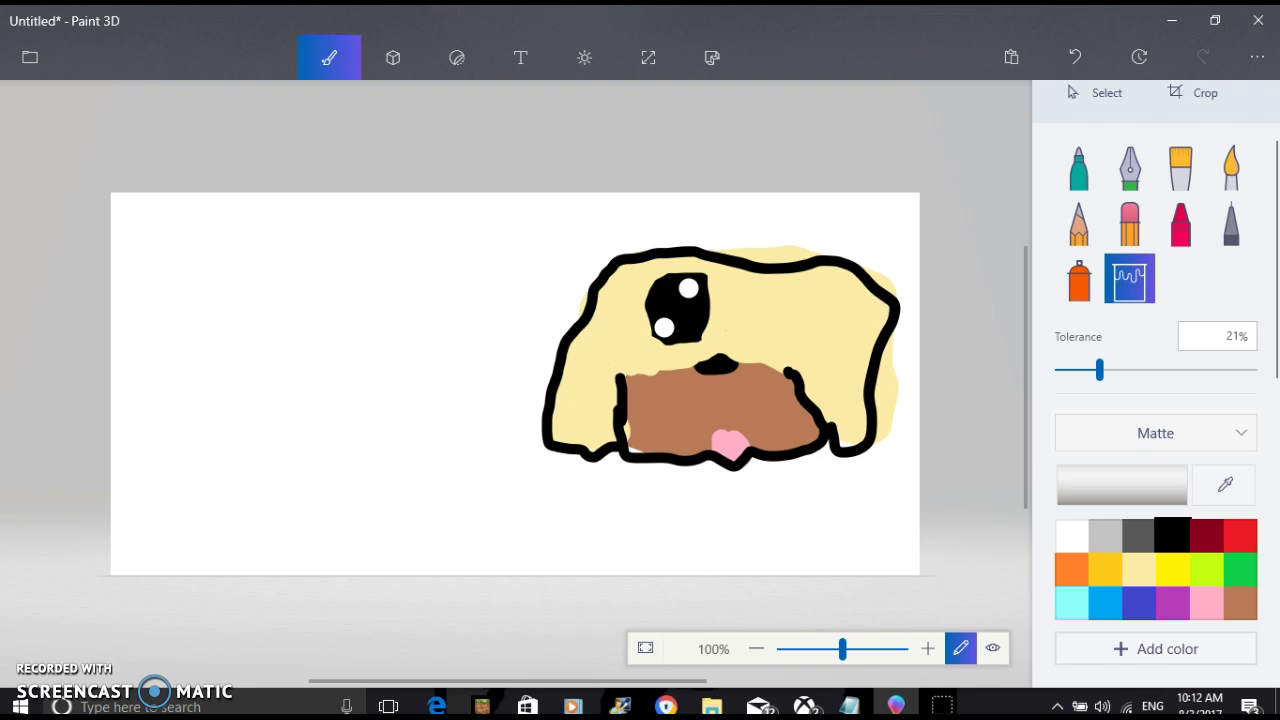
click(886, 390)
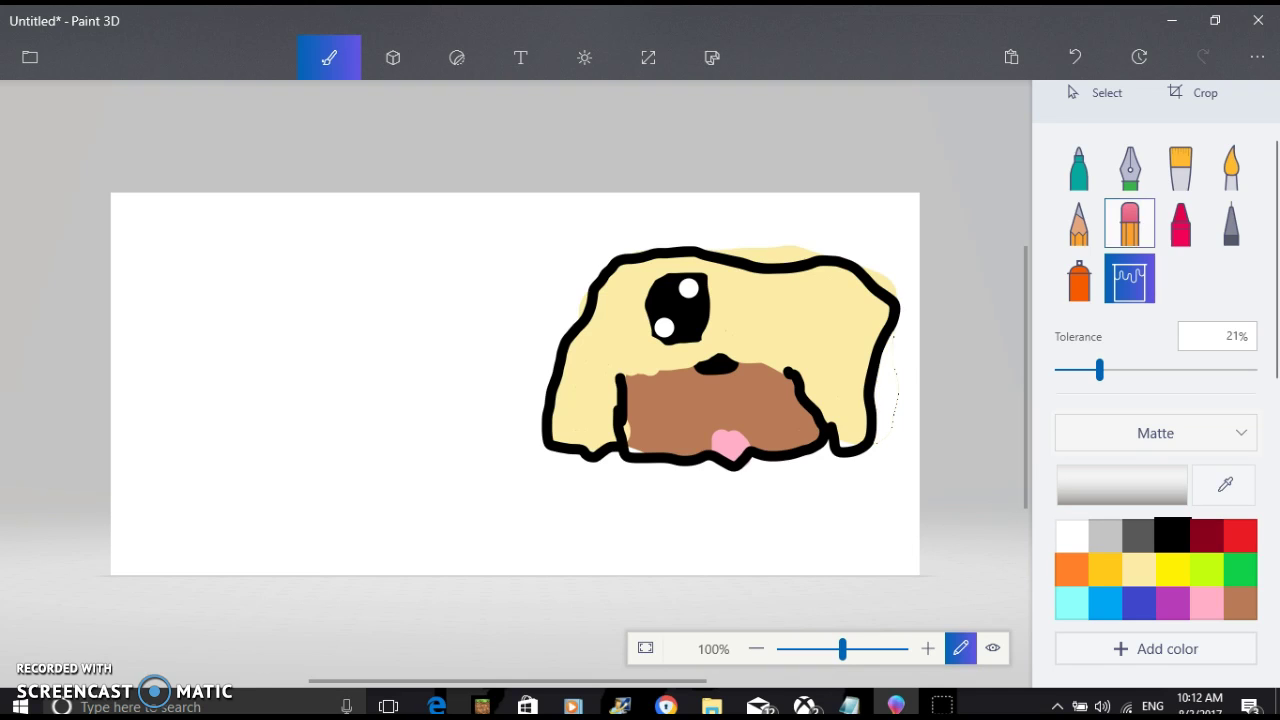
Step: Erase the whole drawing from the canvas with the eraser at 118 px thickness
click(1129, 223)
drag(1081, 370, 1172, 370)
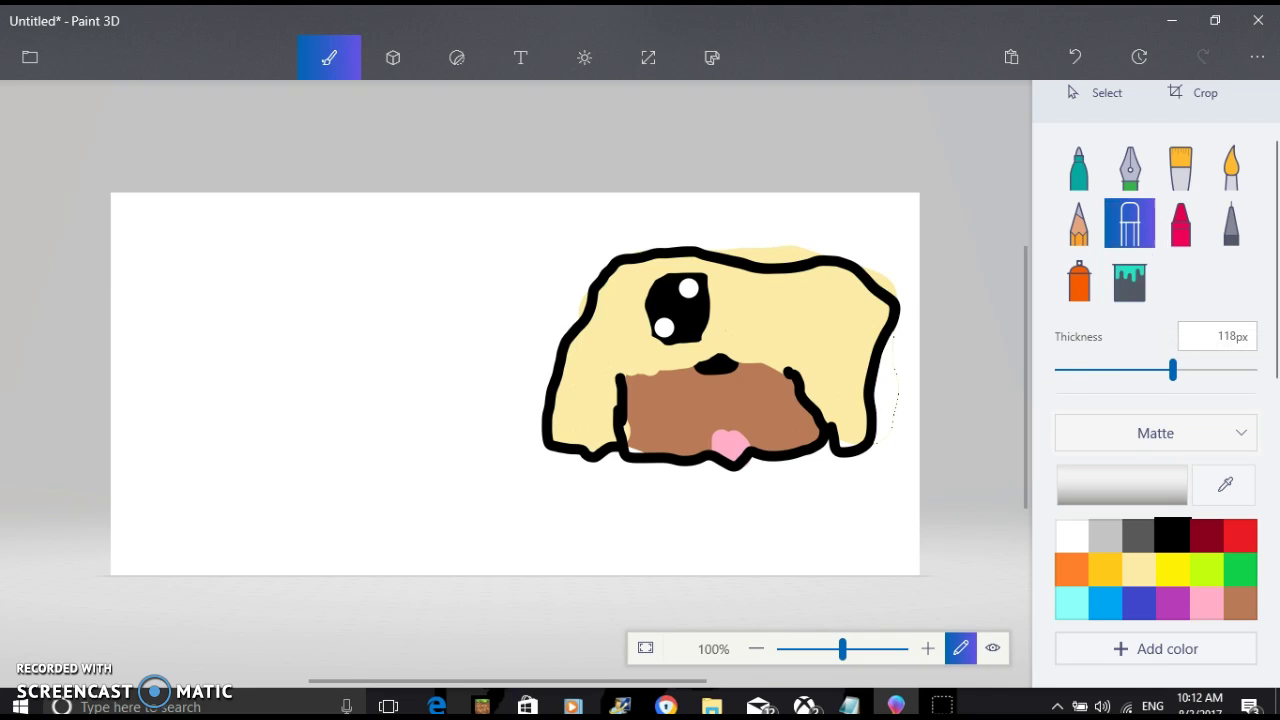
mouse_move(895, 390)
mouse_down()
mouse_move(900, 400)
mouse_move(792, 412)
mouse_move(590, 420)
mouse_move(690, 350)
mouse_move(668, 325)
mouse_move(680, 250)
mouse_move(800, 262)
mouse_up()
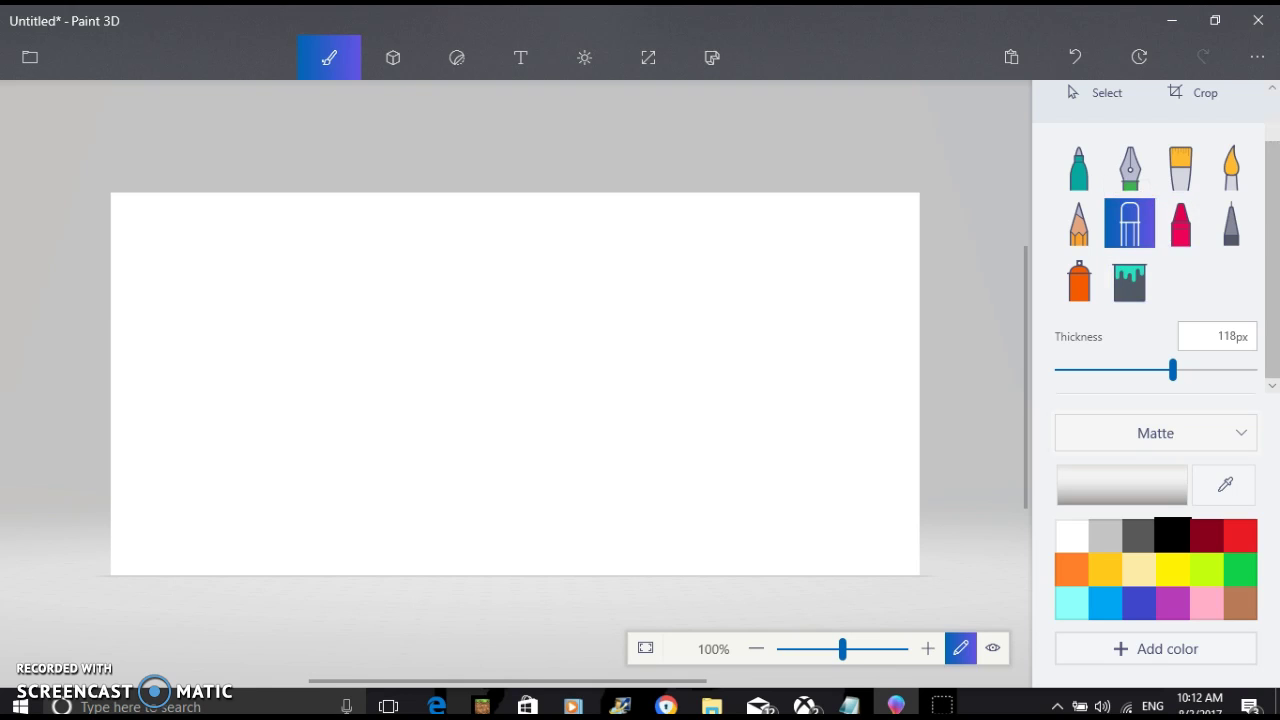
Step: Paint a solid brown oval muzzle in the right half of the canvas with the marker at 65 px thickness
scroll(1180, 222, up, 2)
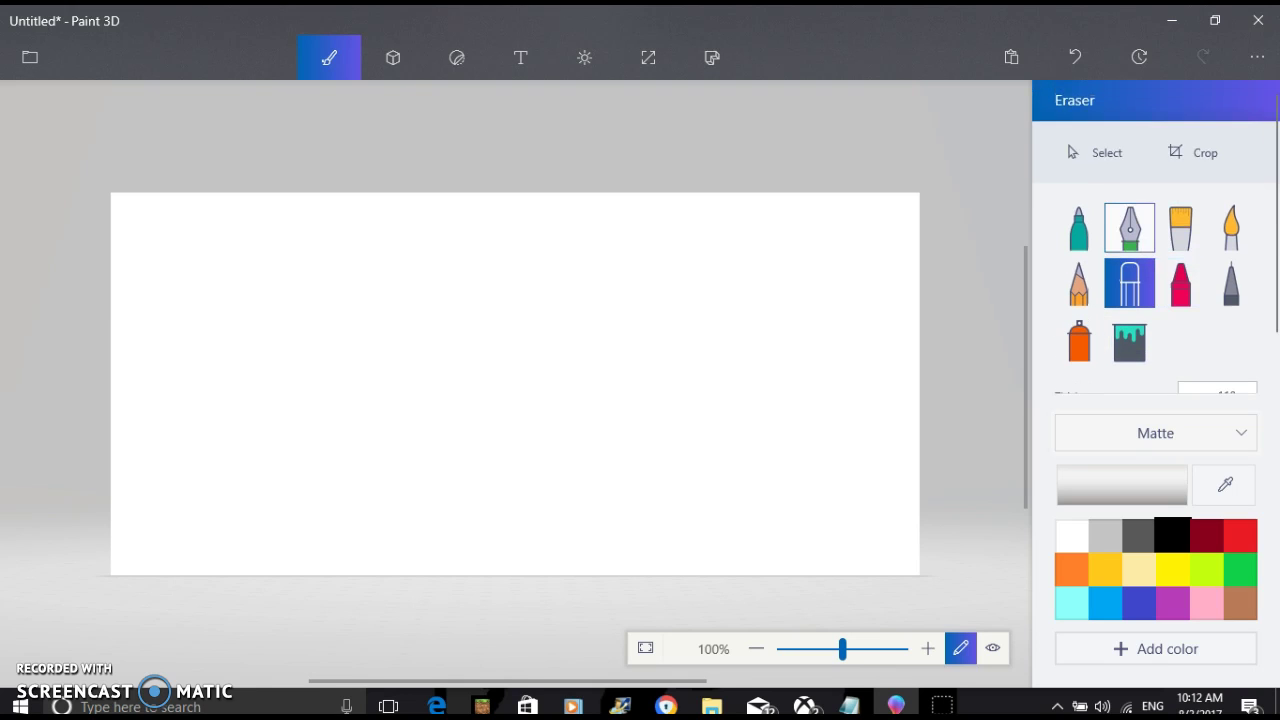
click(1078, 228)
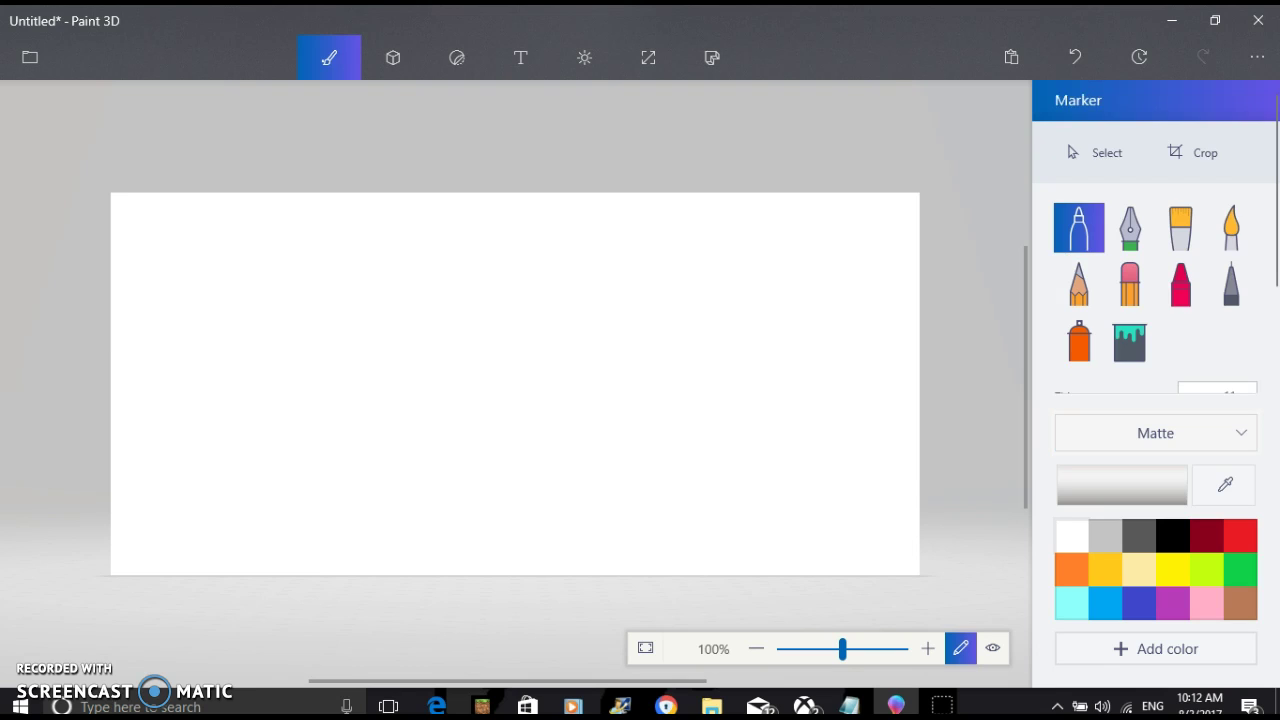
scroll(1078, 280, down, 1)
drag(1077, 290, 1184, 290)
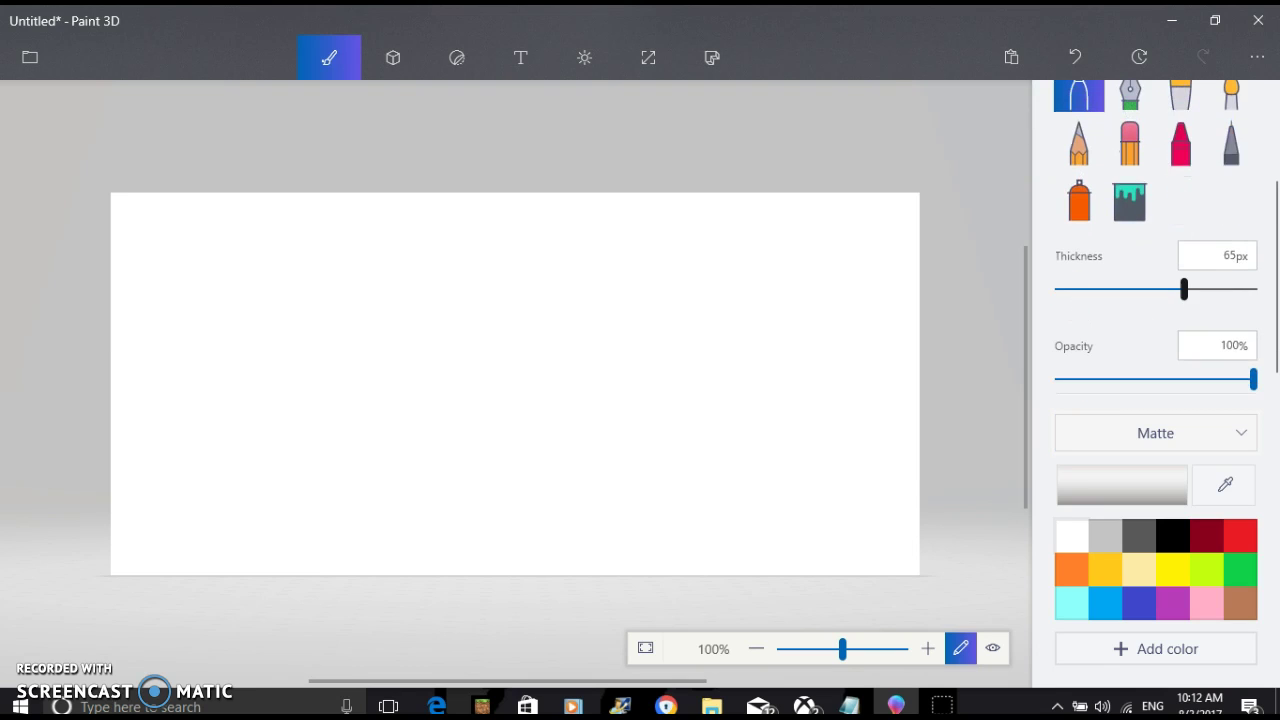
click(1240, 603)
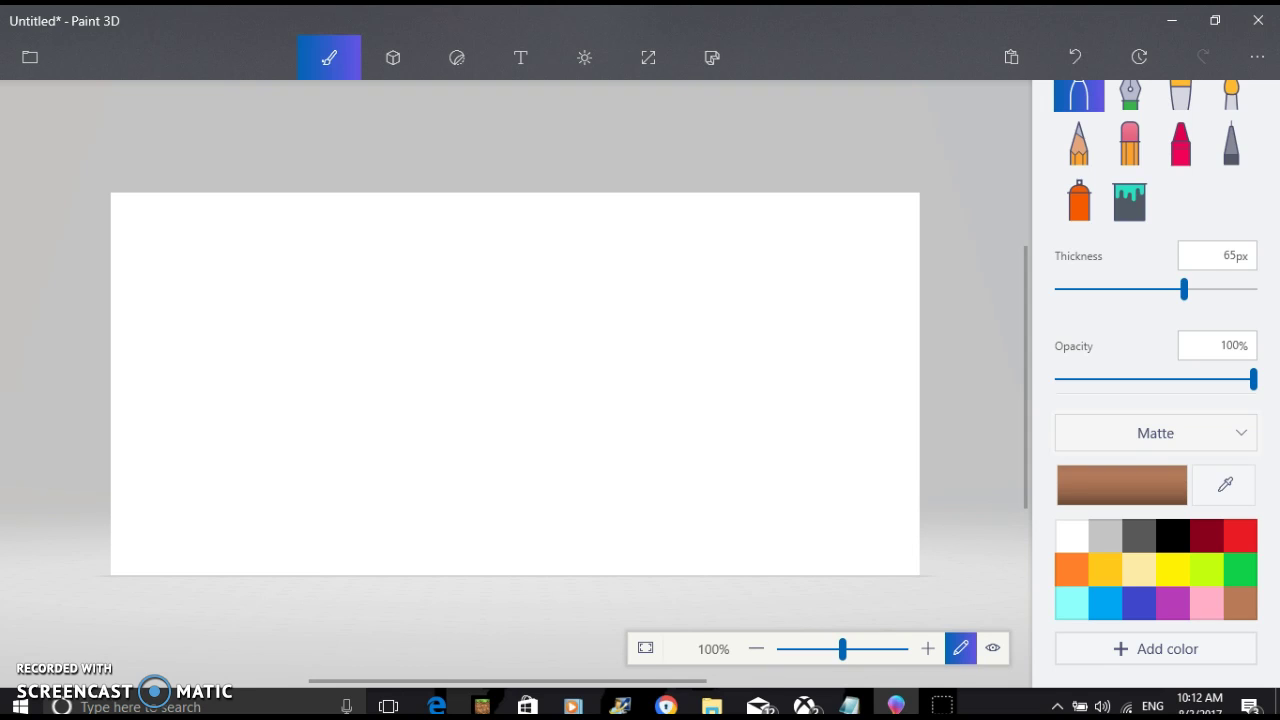
mouse_move(712, 398)
mouse_down()
mouse_move(736, 404)
mouse_move(734, 423)
mouse_move(686, 388)
mouse_up()
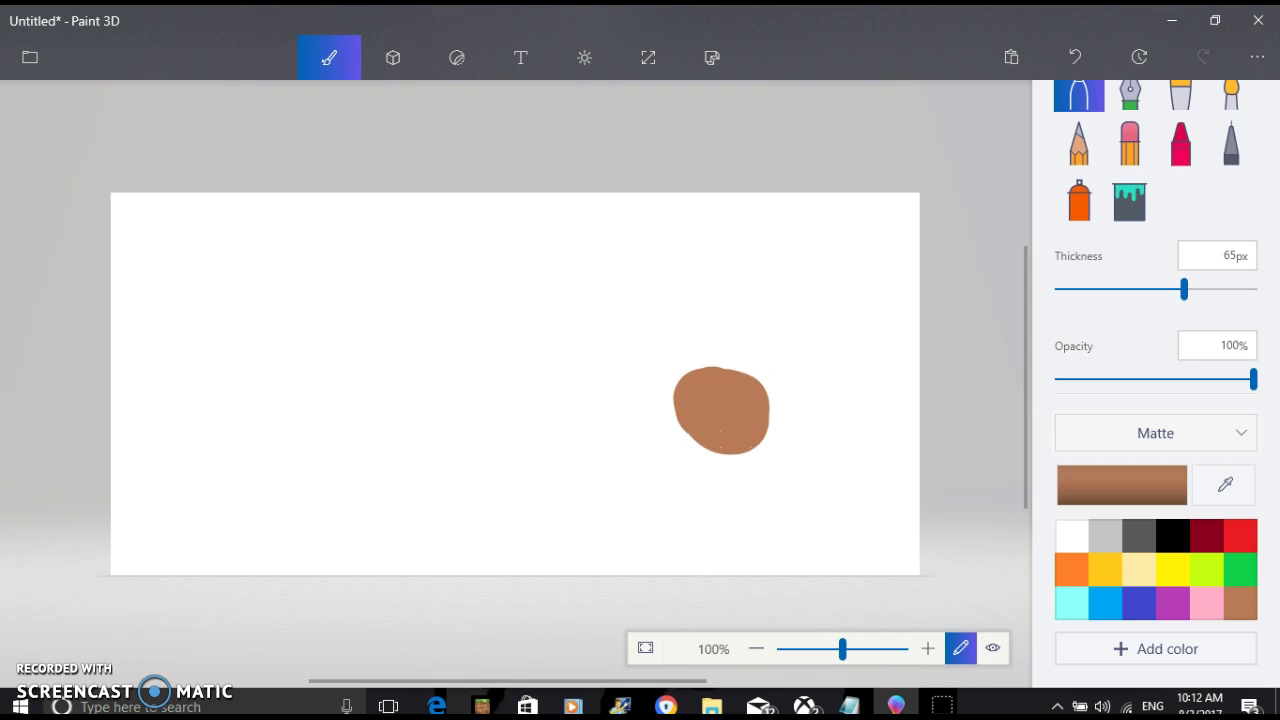
mouse_move(780, 389)
mouse_down()
mouse_move(797, 393)
mouse_move(795, 422)
mouse_move(823, 418)
mouse_move(828, 385)
mouse_move(722, 362)
mouse_move(694, 372)
mouse_move(688, 420)
mouse_move(765, 438)
mouse_move(830, 430)
mouse_up()
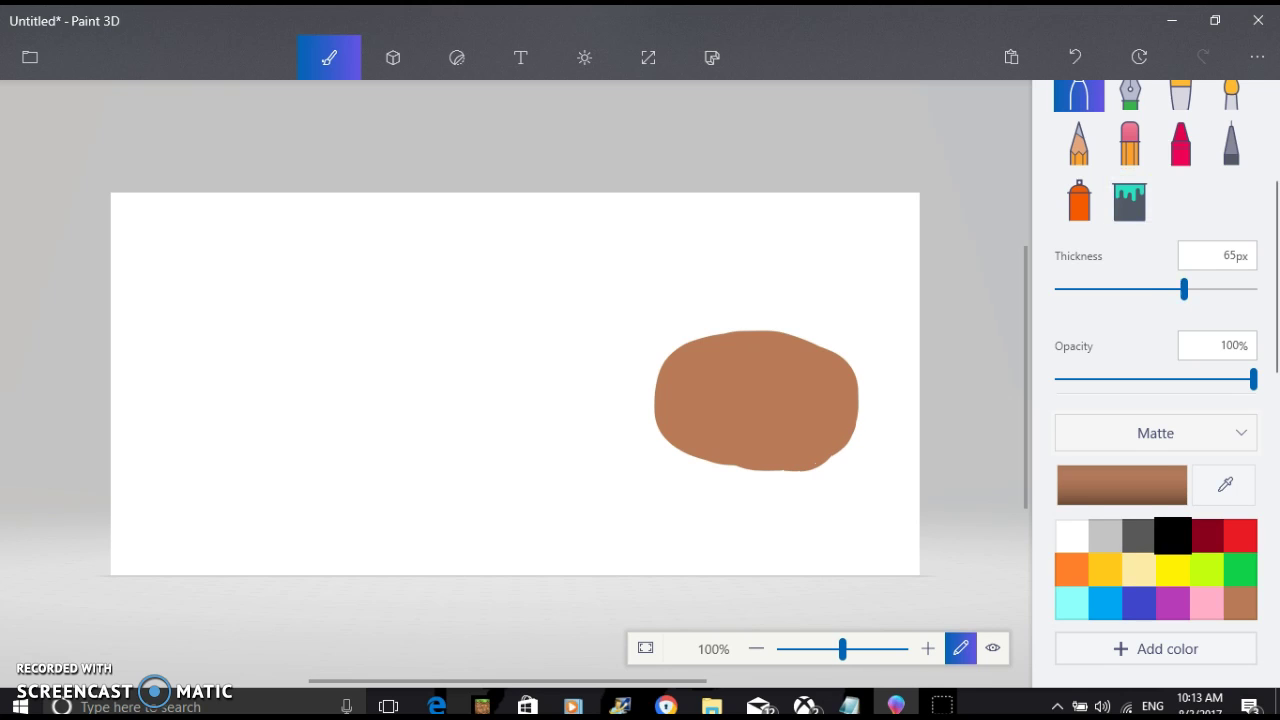
Step: Paint a black nose across the muzzle's upper edge and a cream head with two hanging ears around the muzzle at 65 px thickness
click(1172, 536)
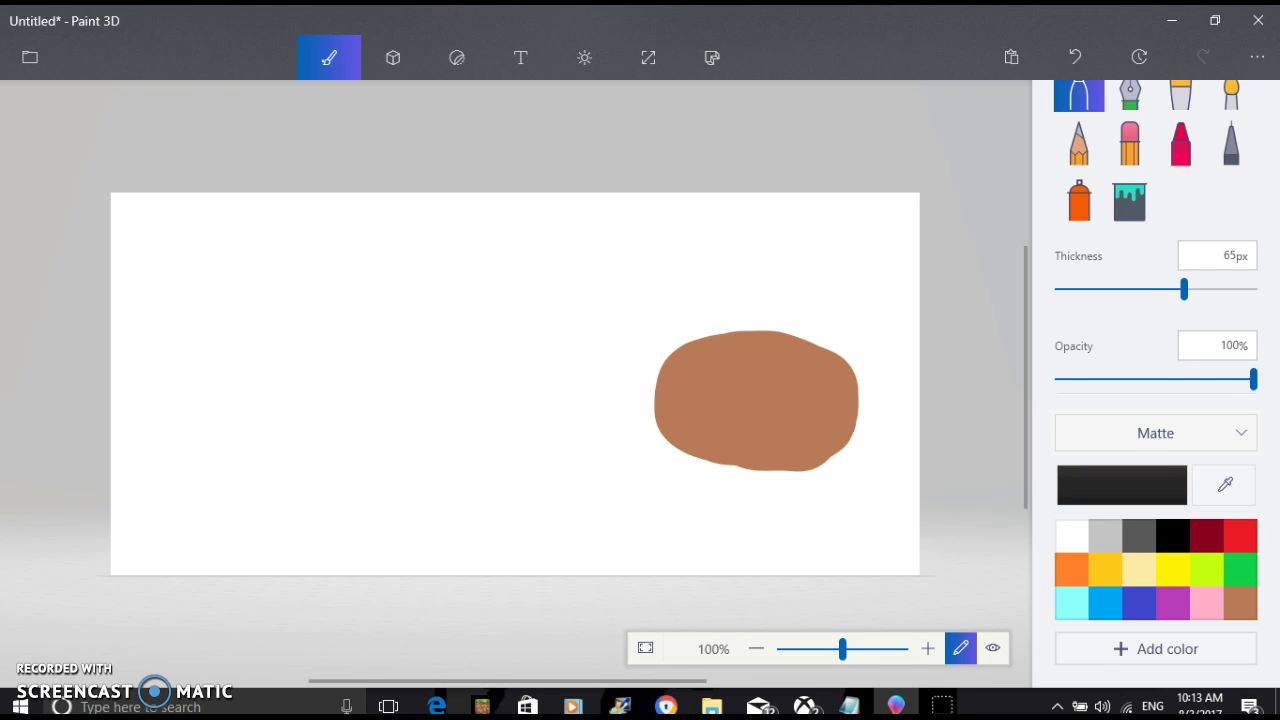
drag(797, 342, 742, 342)
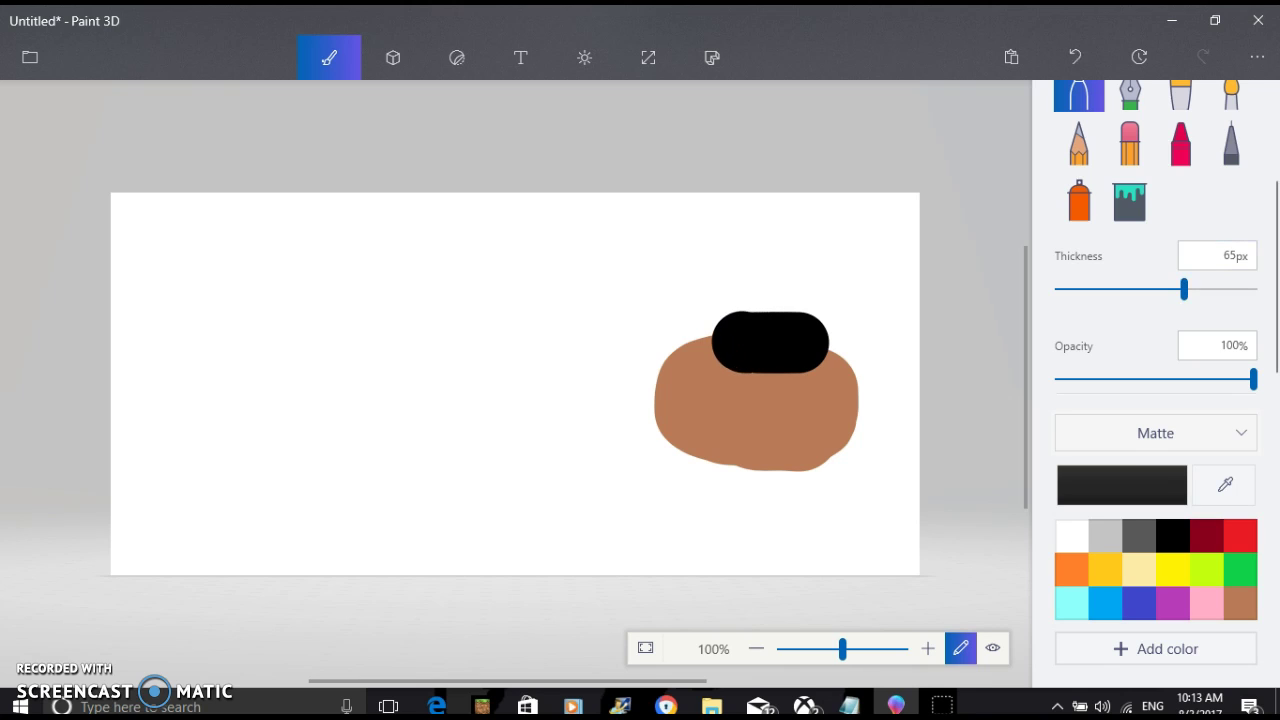
click(1138, 569)
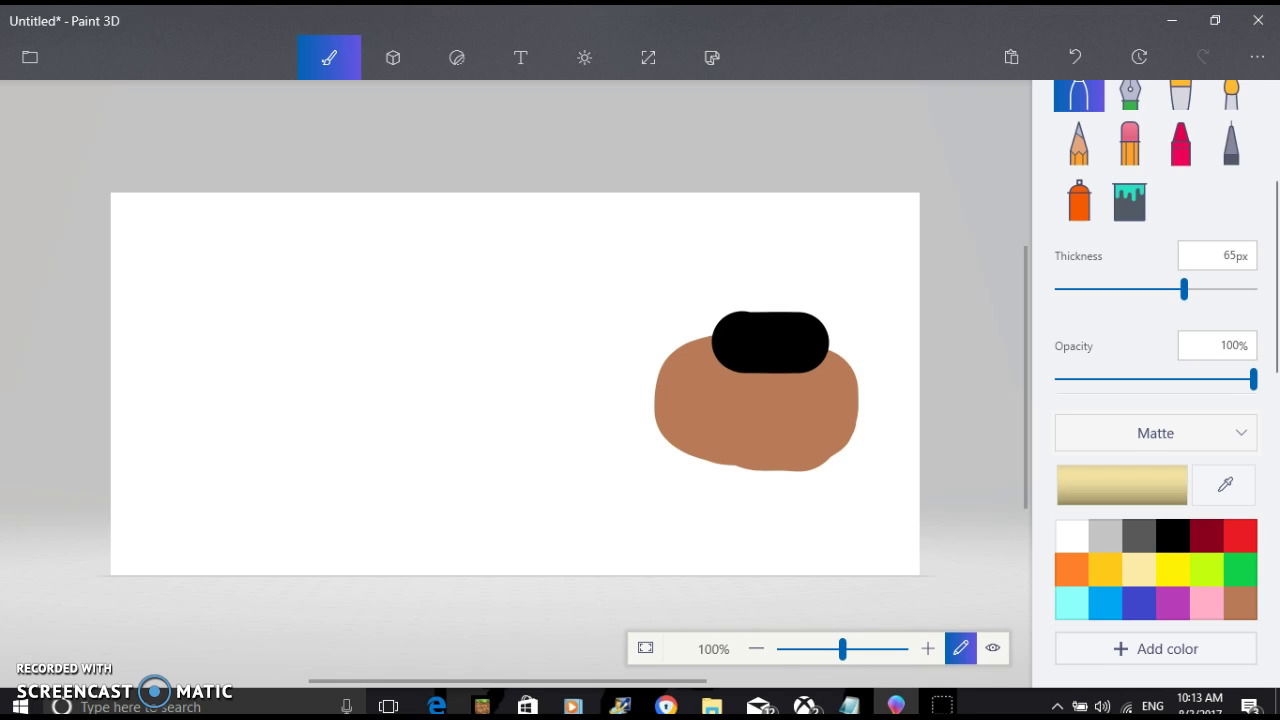
mouse_move(813, 320)
mouse_down()
mouse_move(693, 308)
mouse_move(646, 340)
mouse_move(611, 416)
mouse_move(588, 428)
mouse_move(600, 363)
mouse_move(653, 286)
mouse_move(708, 265)
mouse_move(806, 263)
mouse_move(888, 340)
mouse_move(890, 460)
mouse_up()
drag(840, 345, 853, 472)
drag(650, 365, 625, 452)
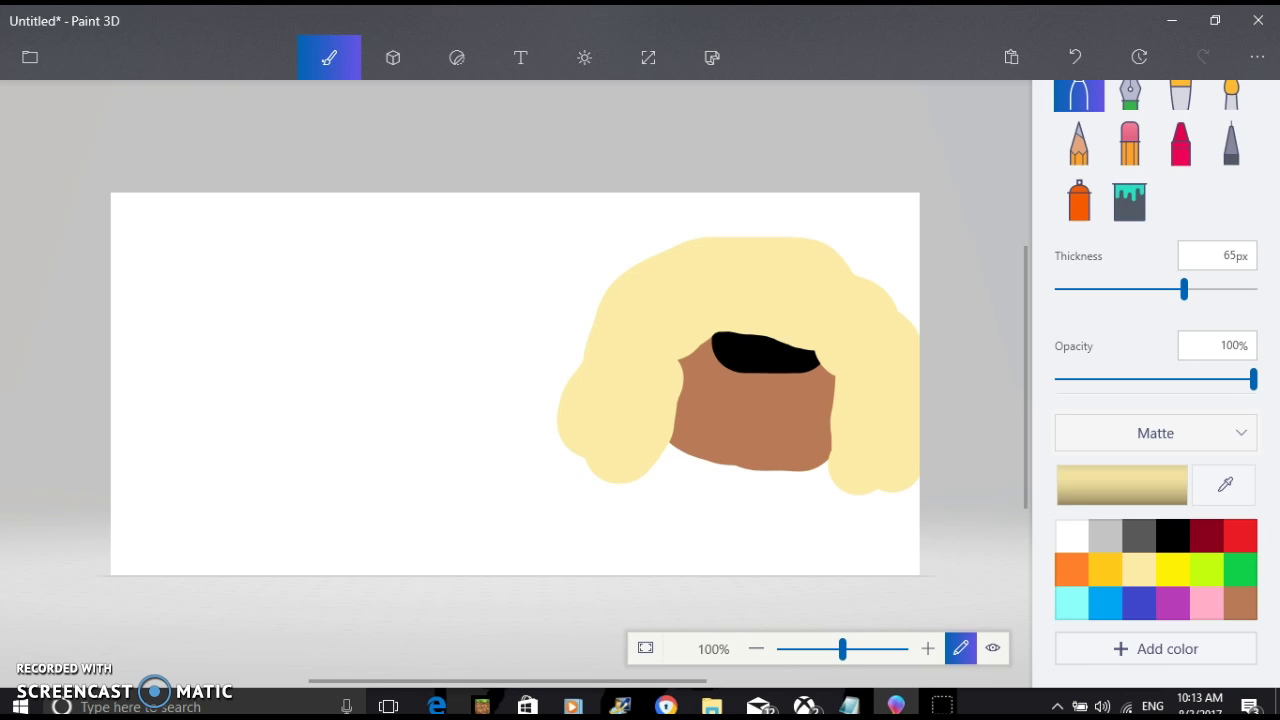
Step: Paint two black oval eyes on the cream head above the nose
click(1172, 536)
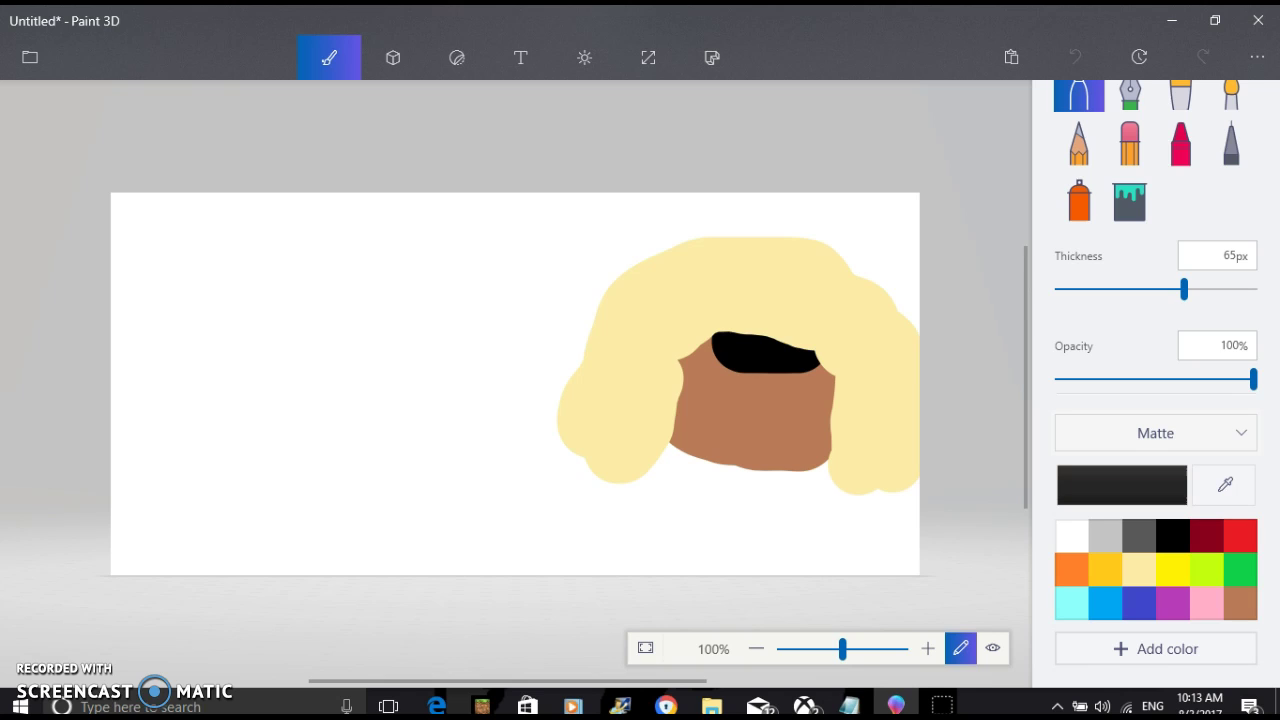
drag(716, 274, 716, 290)
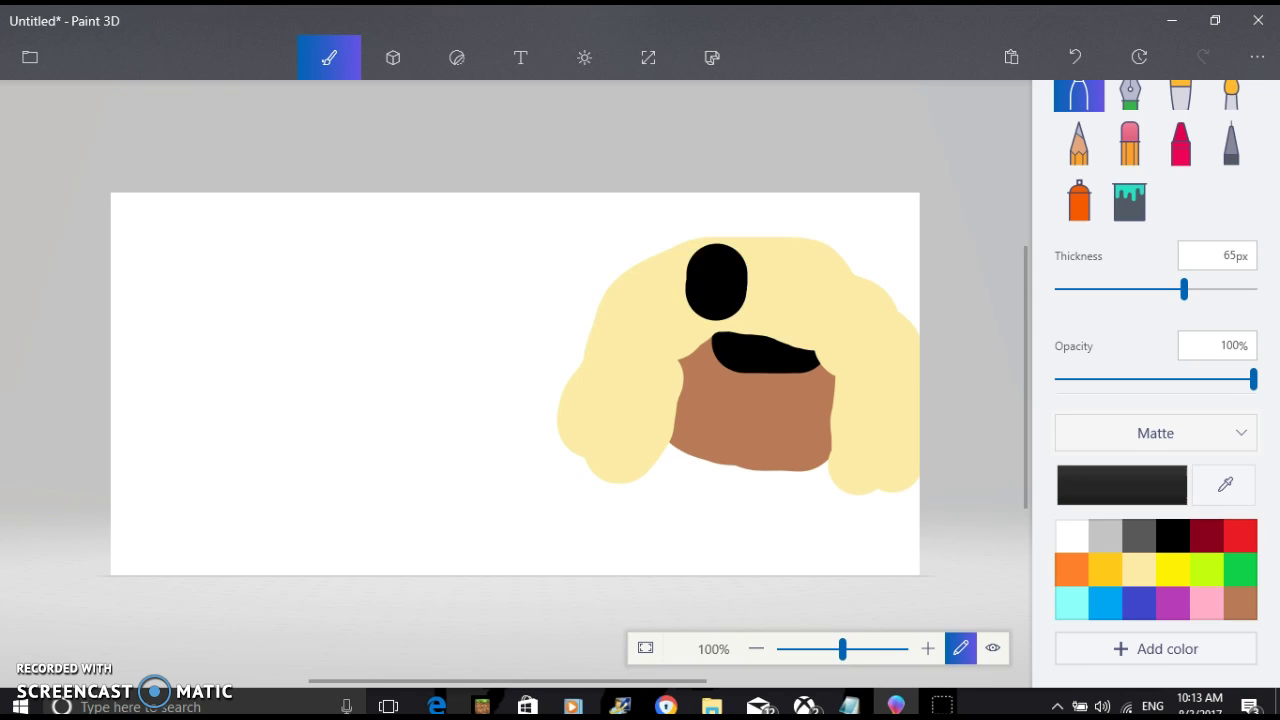
drag(813, 266, 806, 302)
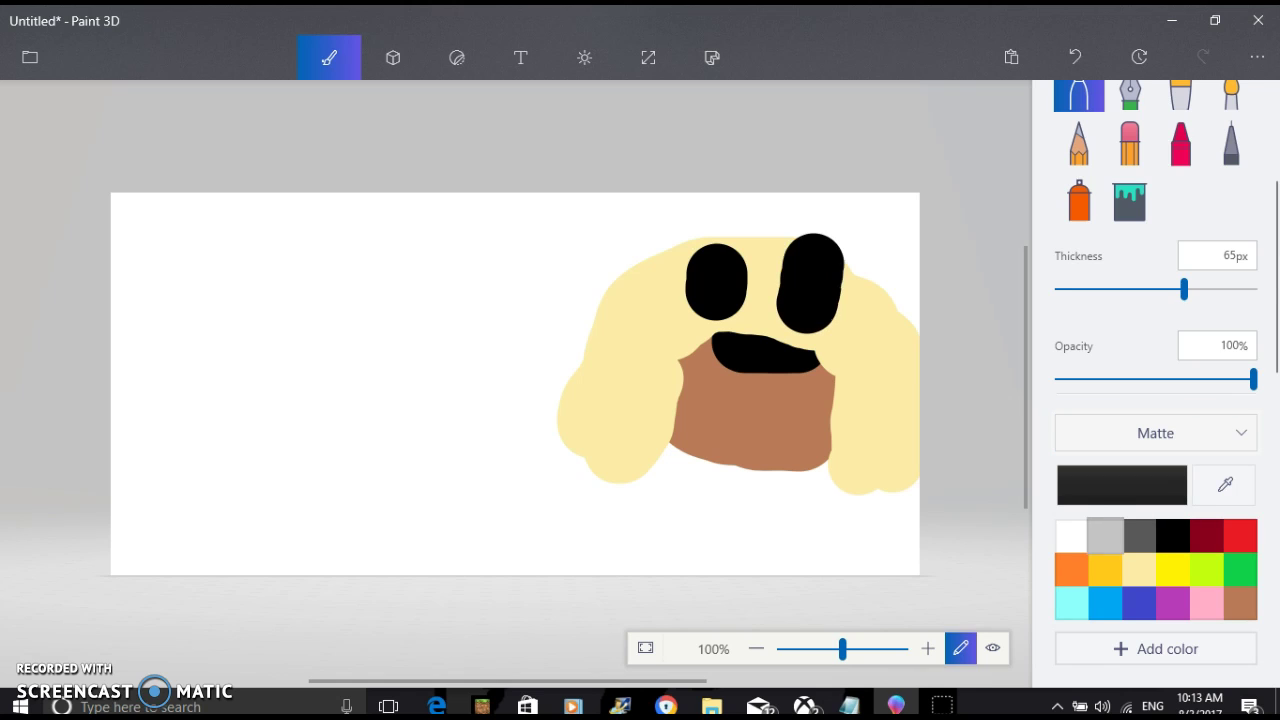
Step: Add two round white highlights to each black eye with the marker at 33 px thickness
click(1105, 536)
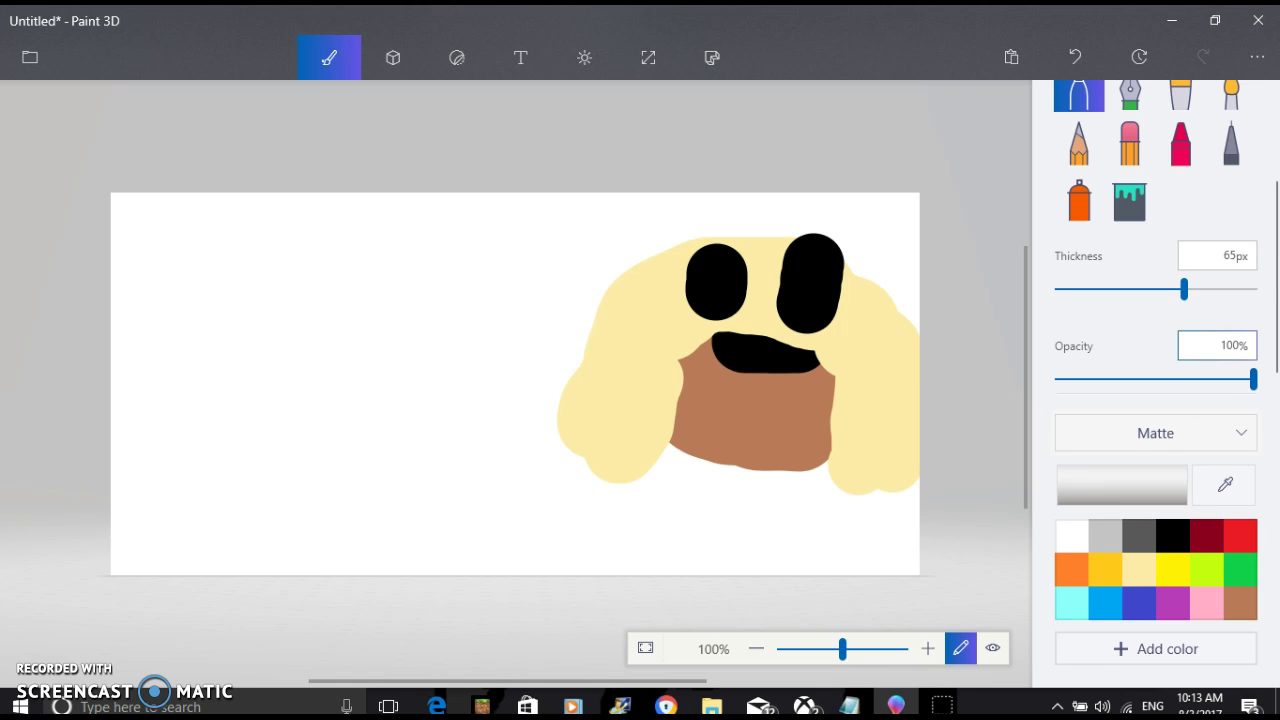
drag(1184, 289, 1121, 289)
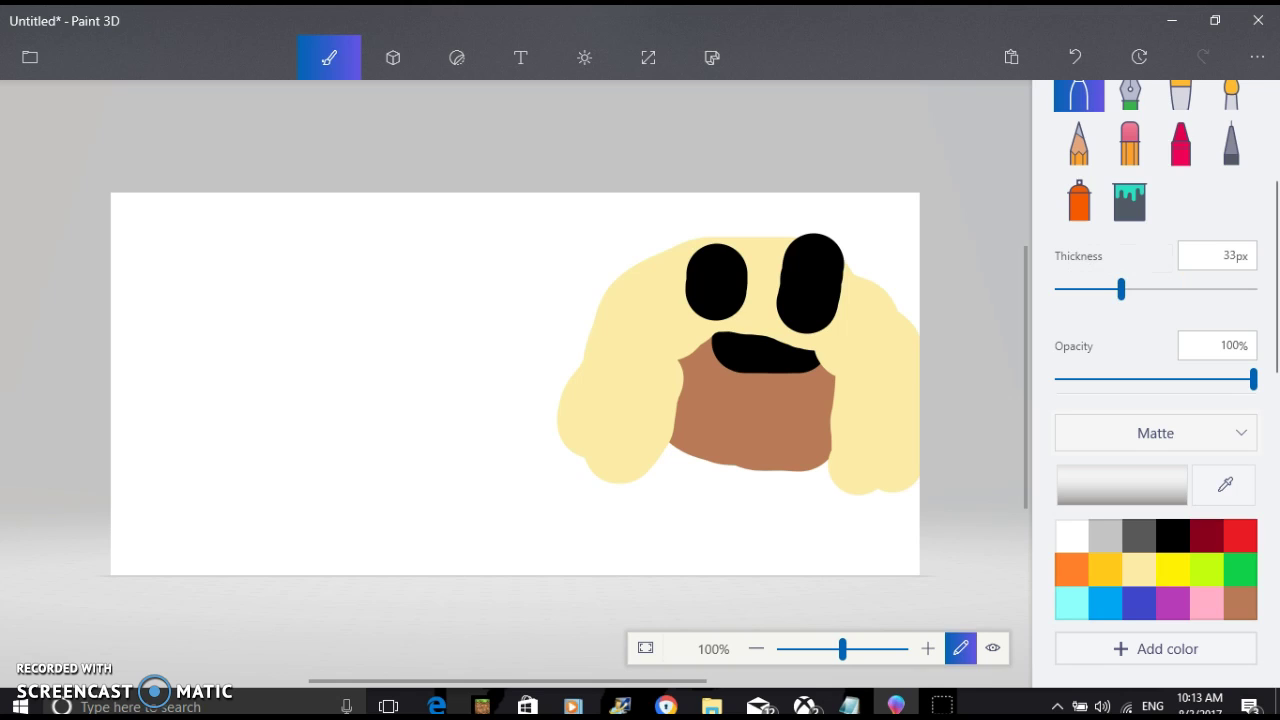
click(815, 311)
click(803, 265)
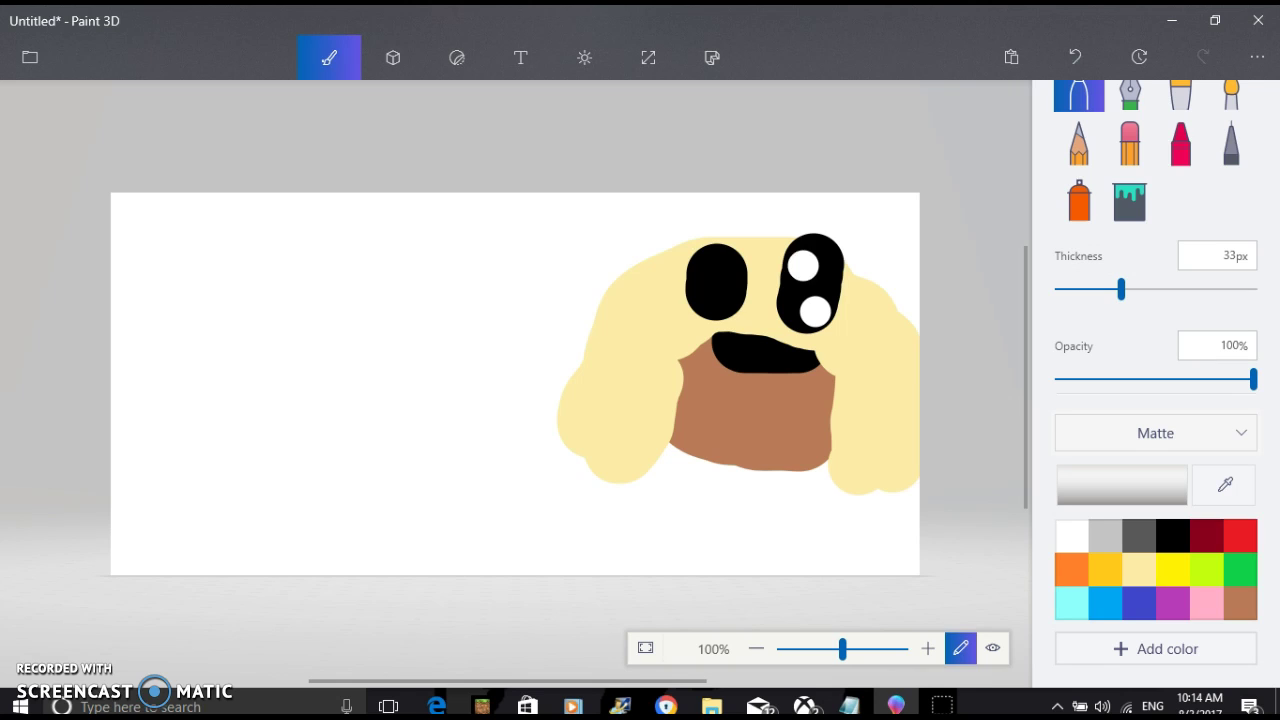
click(731, 264)
click(700, 297)
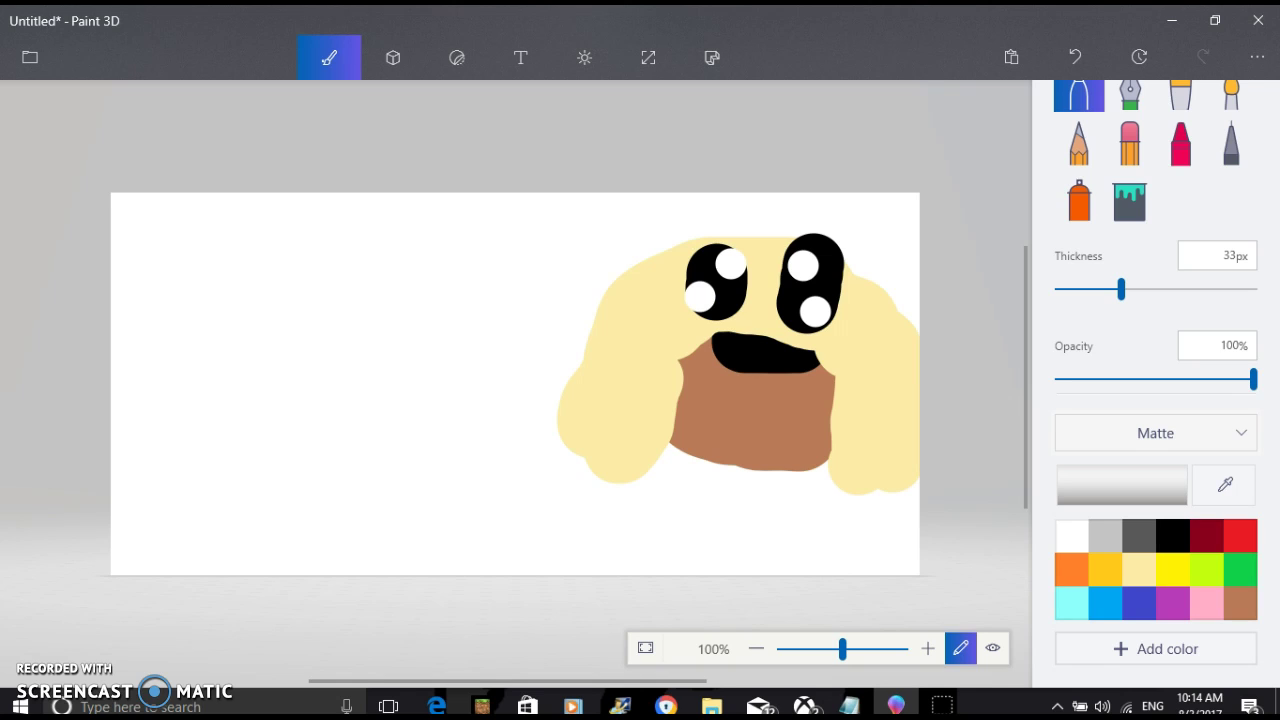
Step: Paint a black line from the nose down to a wide black mouth and add a pink tongue below it at 33 px thickness
drag(767, 360, 757, 430)
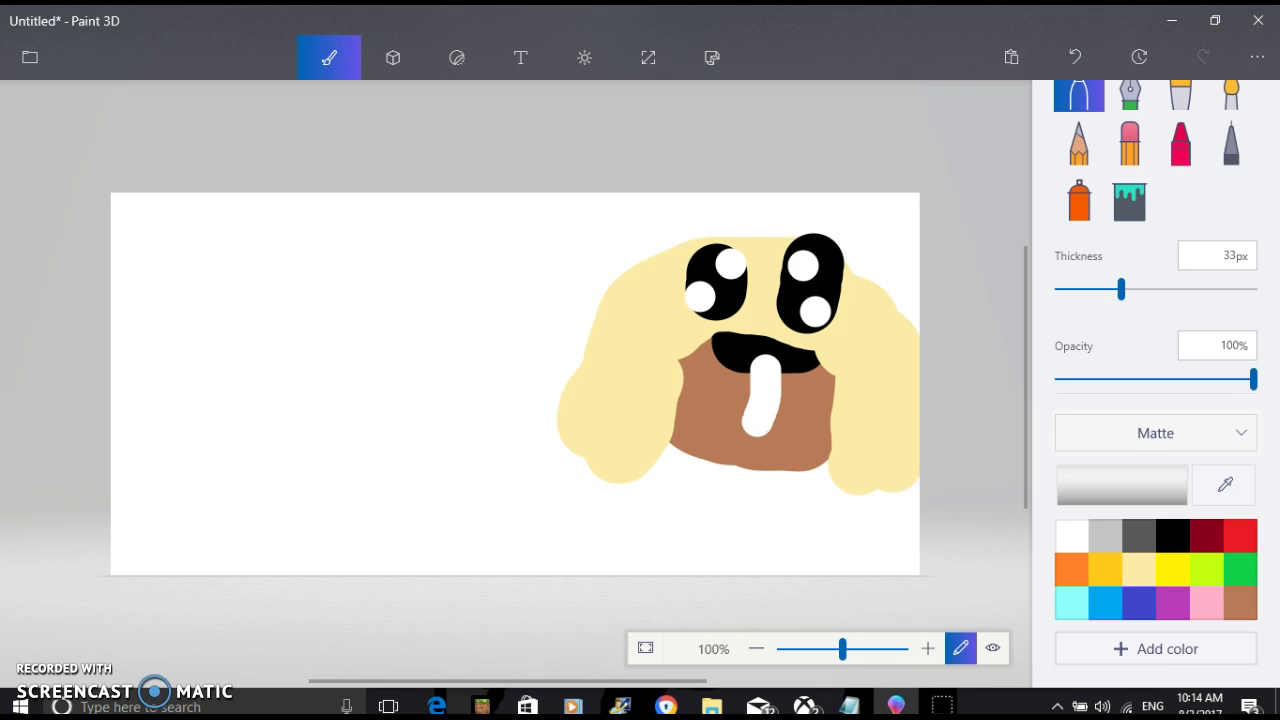
click(1173, 536)
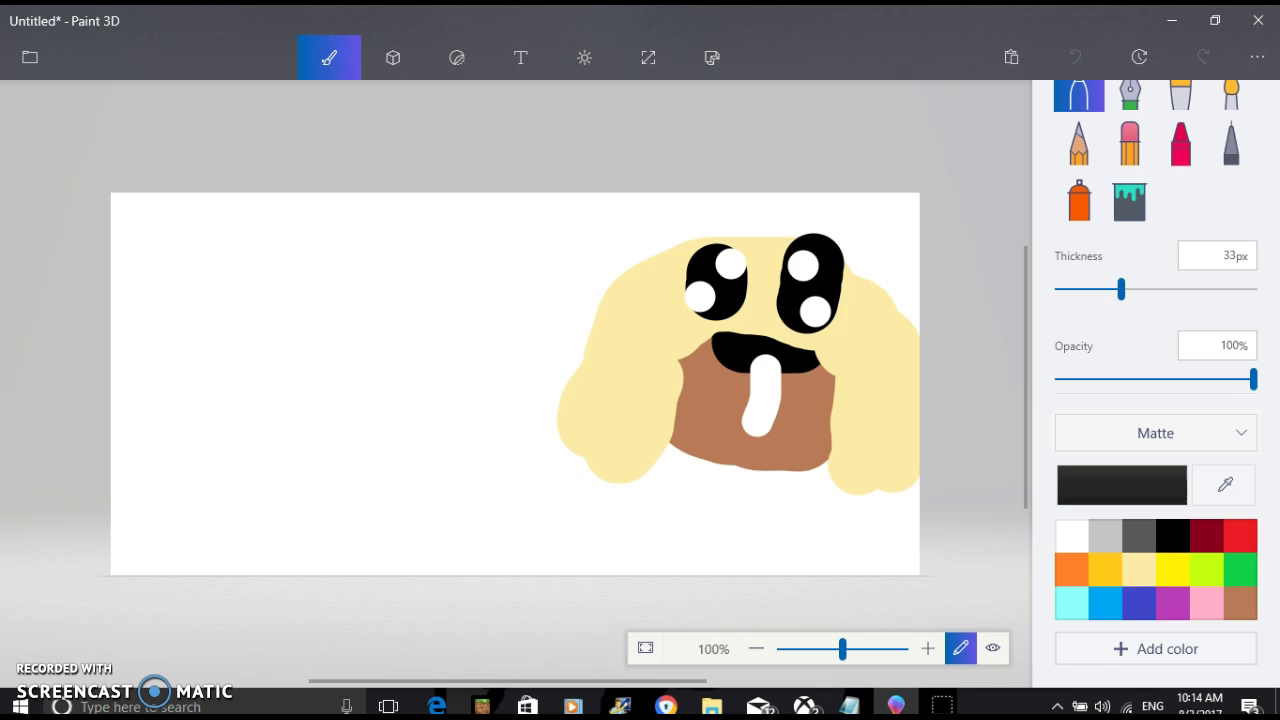
mouse_move(767, 360)
mouse_down()
mouse_move(758, 420)
mouse_move(720, 435)
mouse_move(807, 442)
mouse_move(767, 417)
mouse_move(788, 362)
mouse_up()
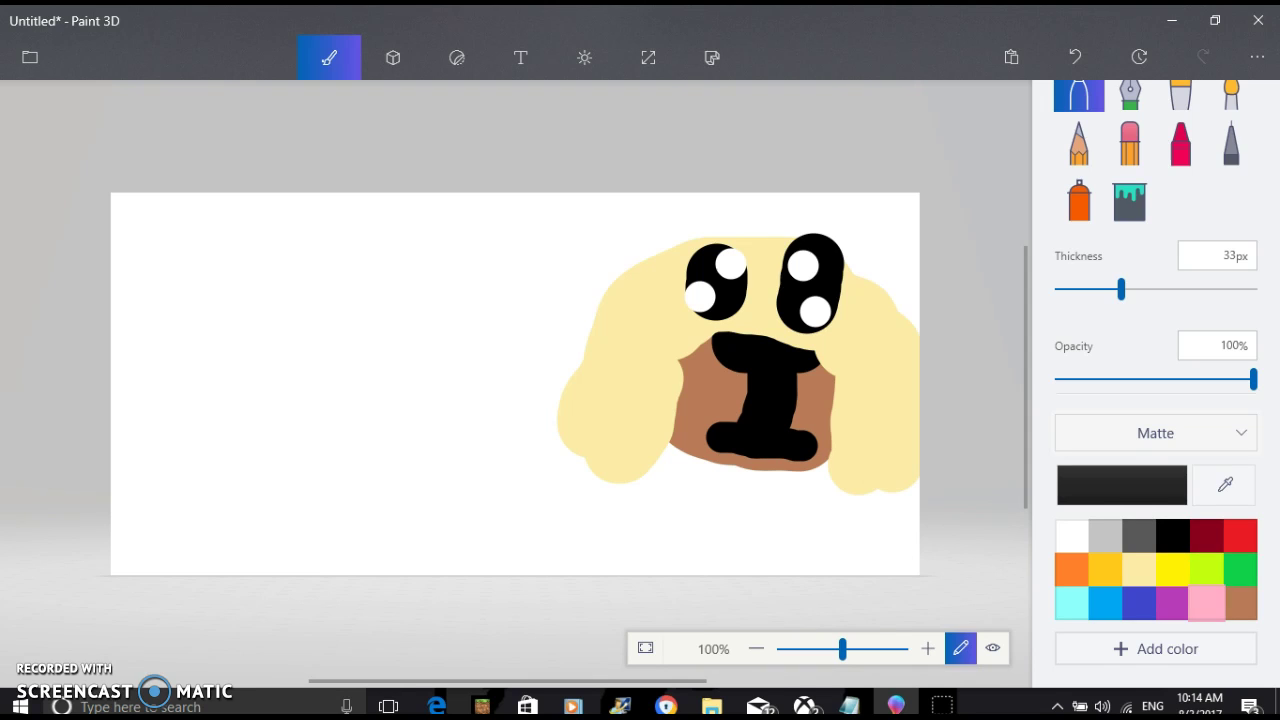
click(1206, 603)
mouse_move(750, 446)
mouse_down()
mouse_move(765, 460)
mouse_move(766, 438)
mouse_up()
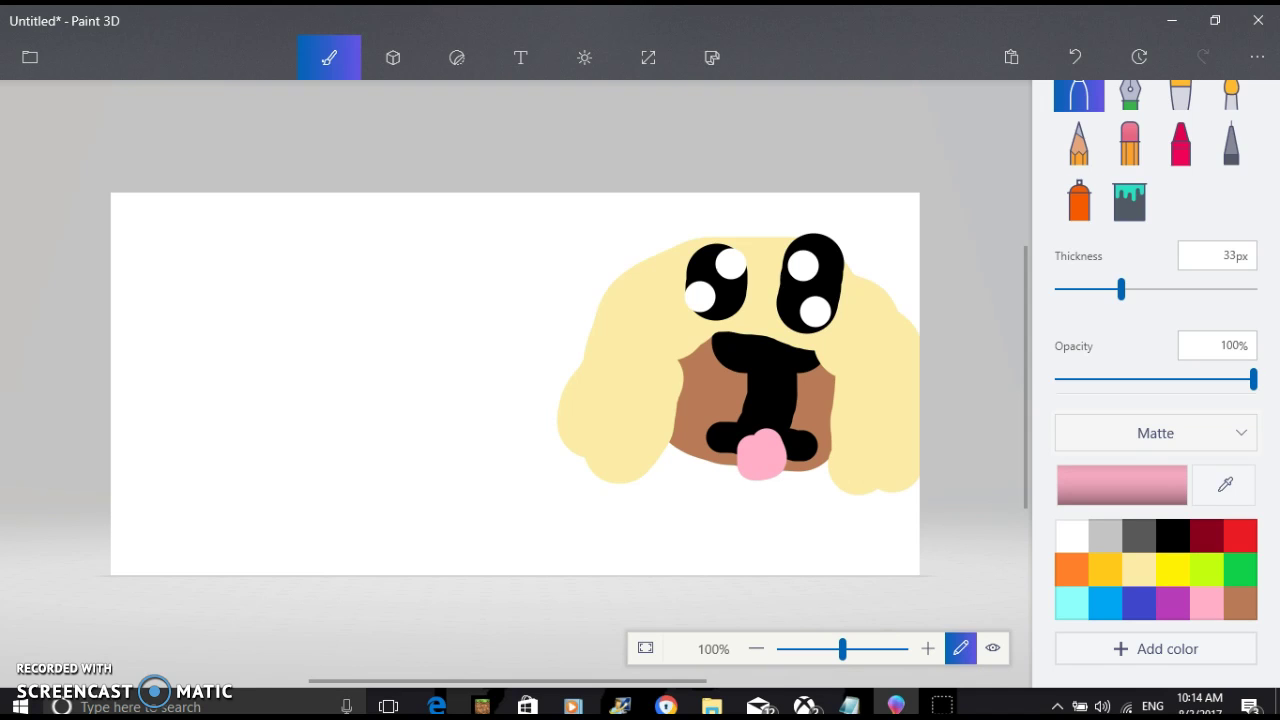
Step: Undo the tongue, mouth, eyes and cream head back to the brown muzzle with its black nose
key(ctrl+z)
key(ctrl+z)
key(ctrl+z)
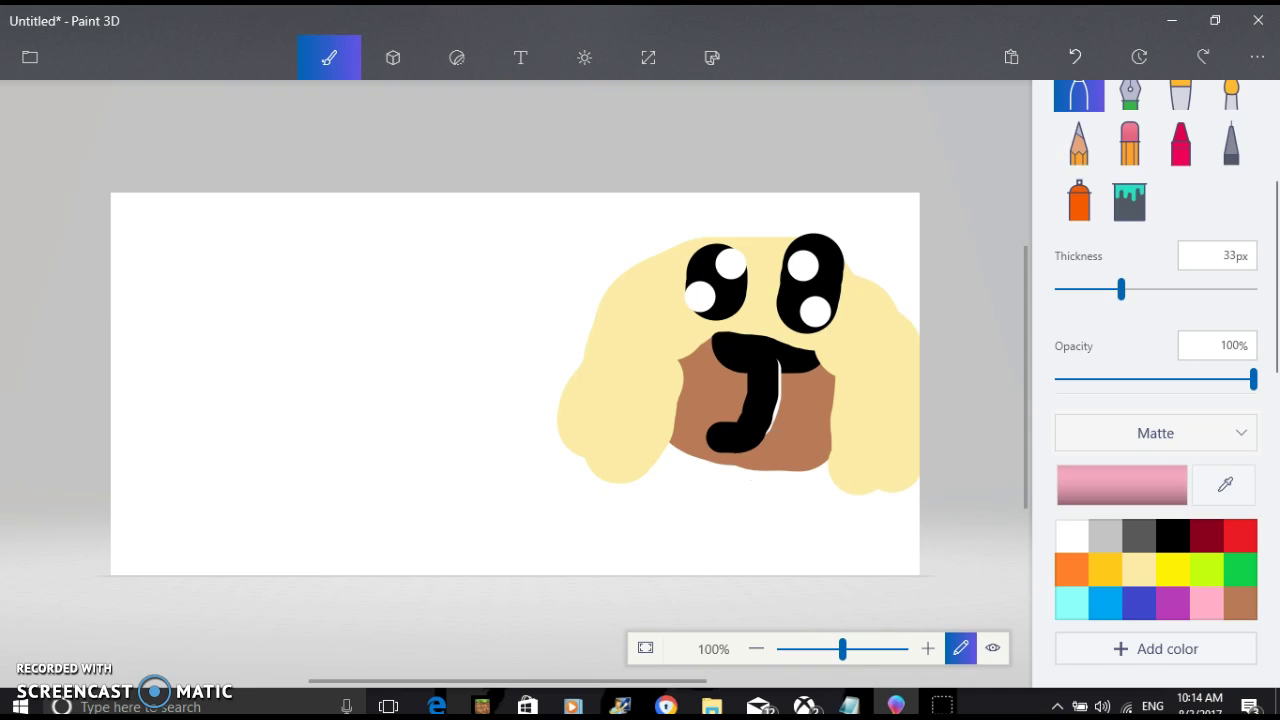
key(ctrl+z)
key(ctrl+z)
key(ctrl+z)
key(ctrl+z)
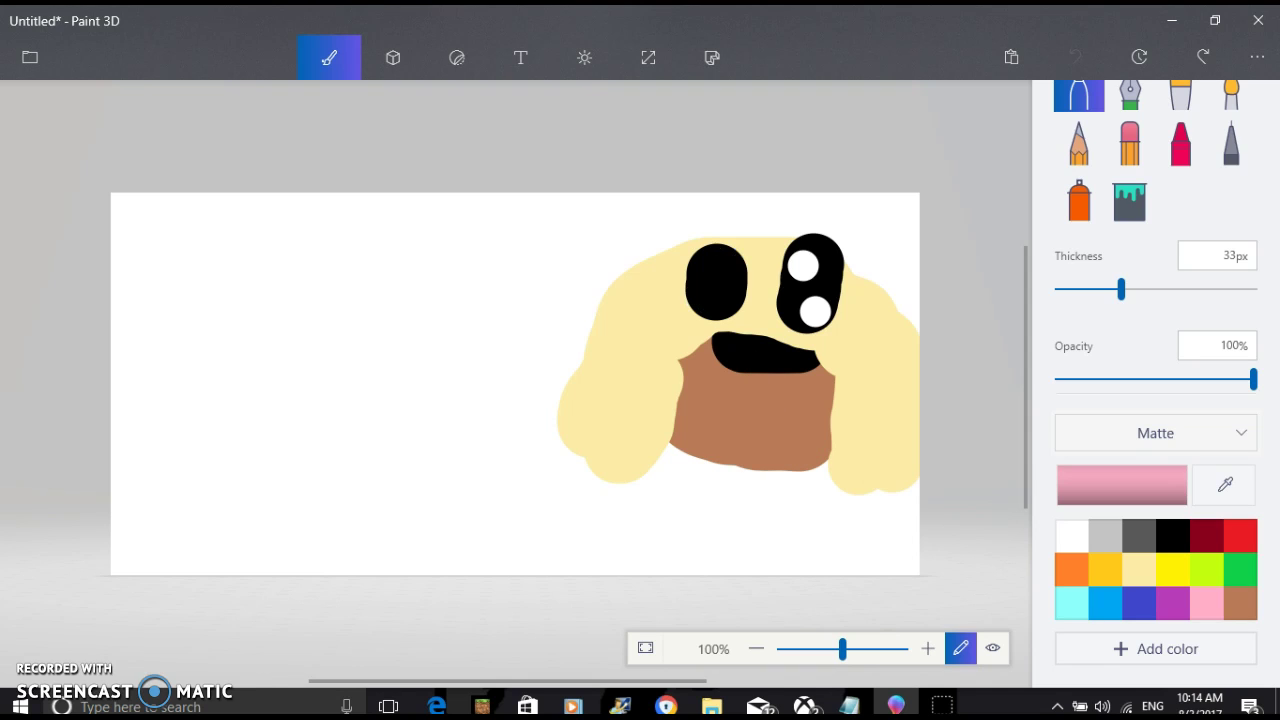
key(ctrl+z)
key(ctrl+z)
key(ctrl+z)
key(ctrl+z)
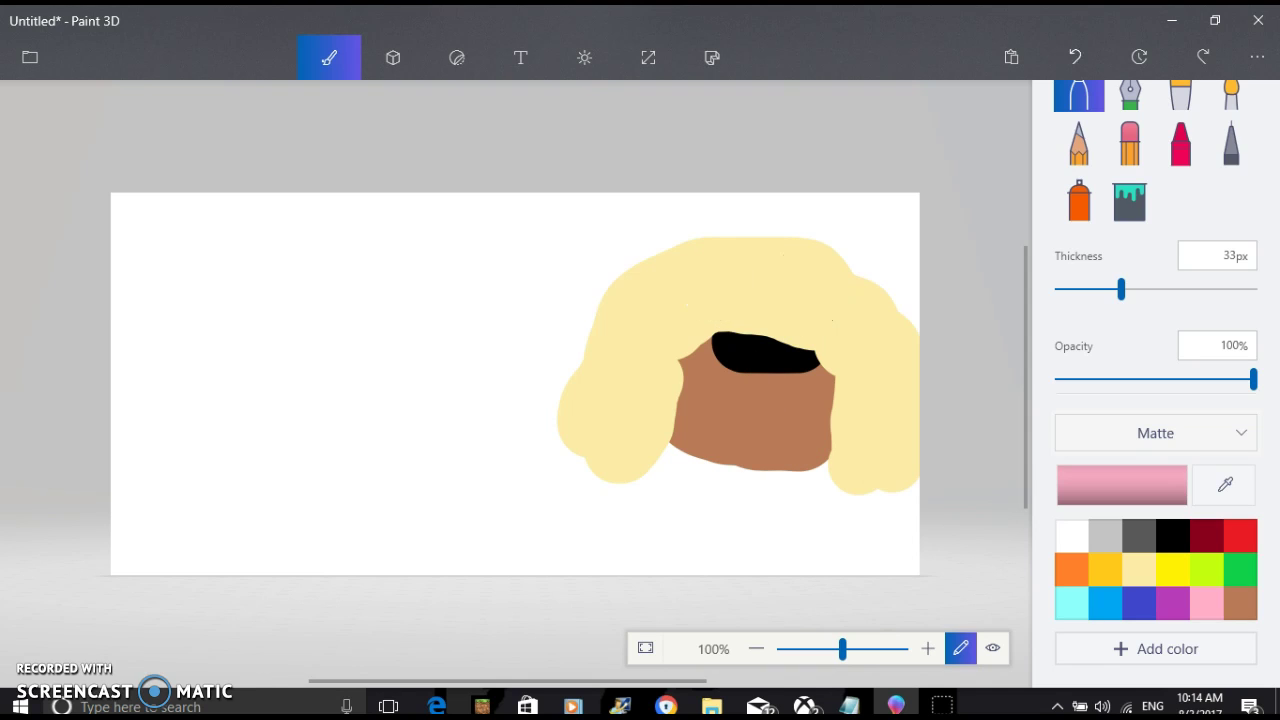
key(ctrl+z)
key(ctrl+z)
key(ctrl+z)
key(ctrl+z)
key(ctrl+z)
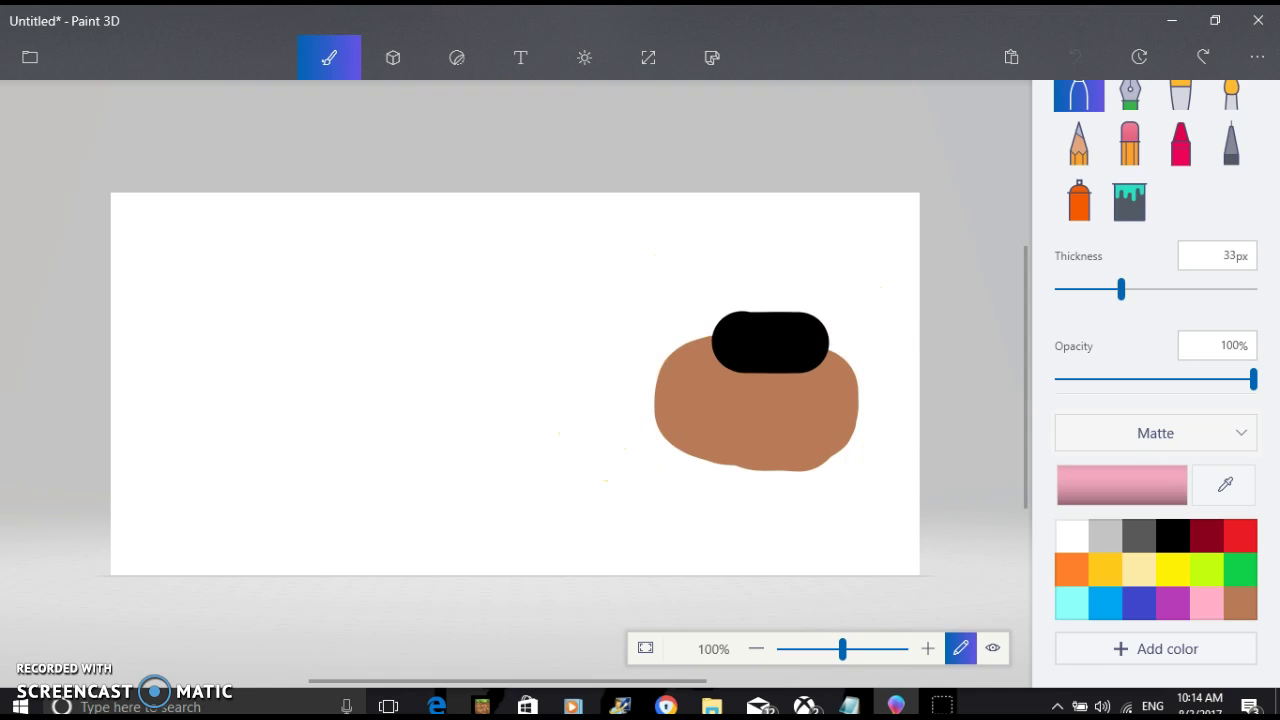
Step: Undo further back to the first dog drawing without its black outline and eye highlights
key(ctrl+z)
key(ctrl+z)
key(ctrl+z)
key(ctrl+z)
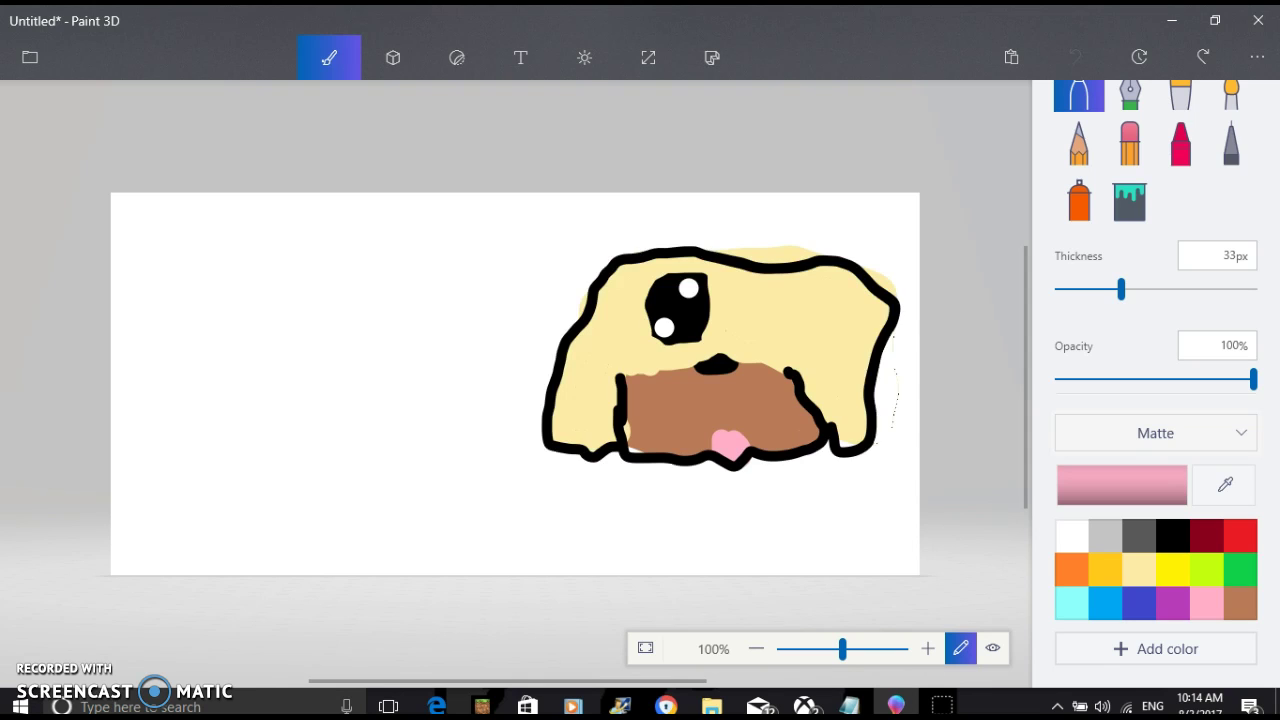
key(ctrl+z)
key(ctrl+z)
key(ctrl+z)
key(ctrl+z)
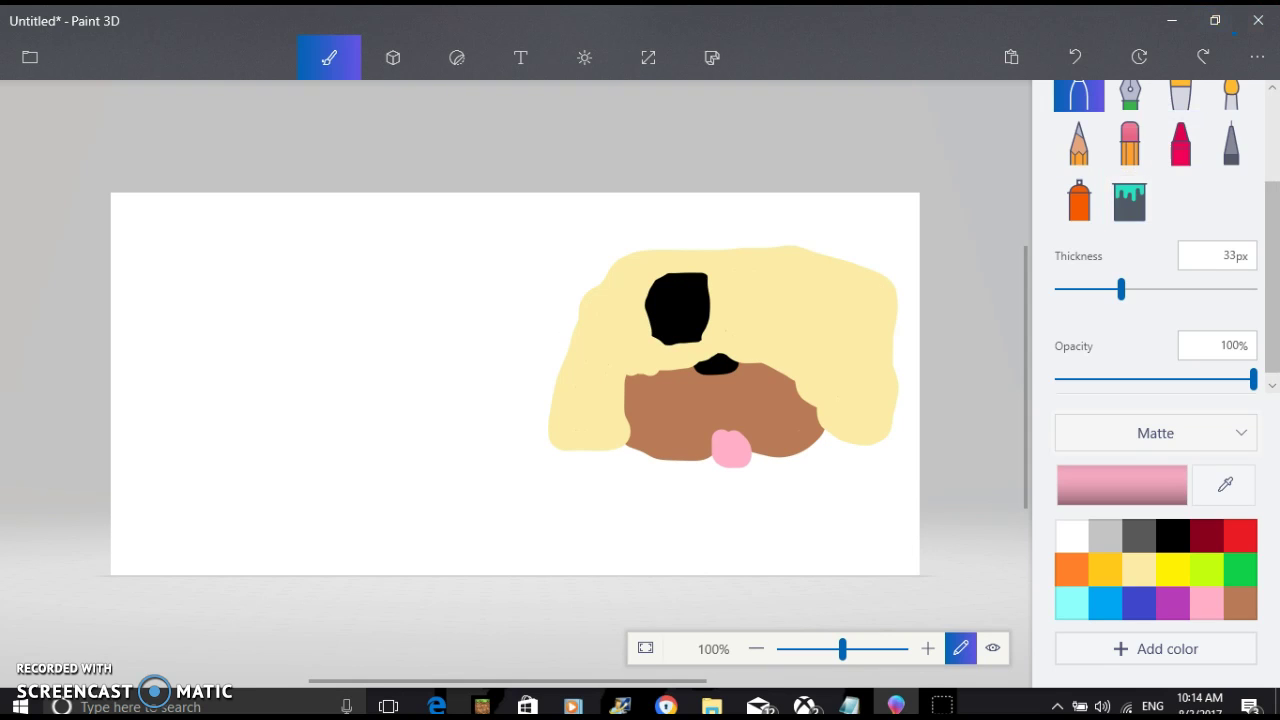
Step: Fill the dog's cream head, brown muzzle, pink tongue, black nose and black eye with white
click(1129, 197)
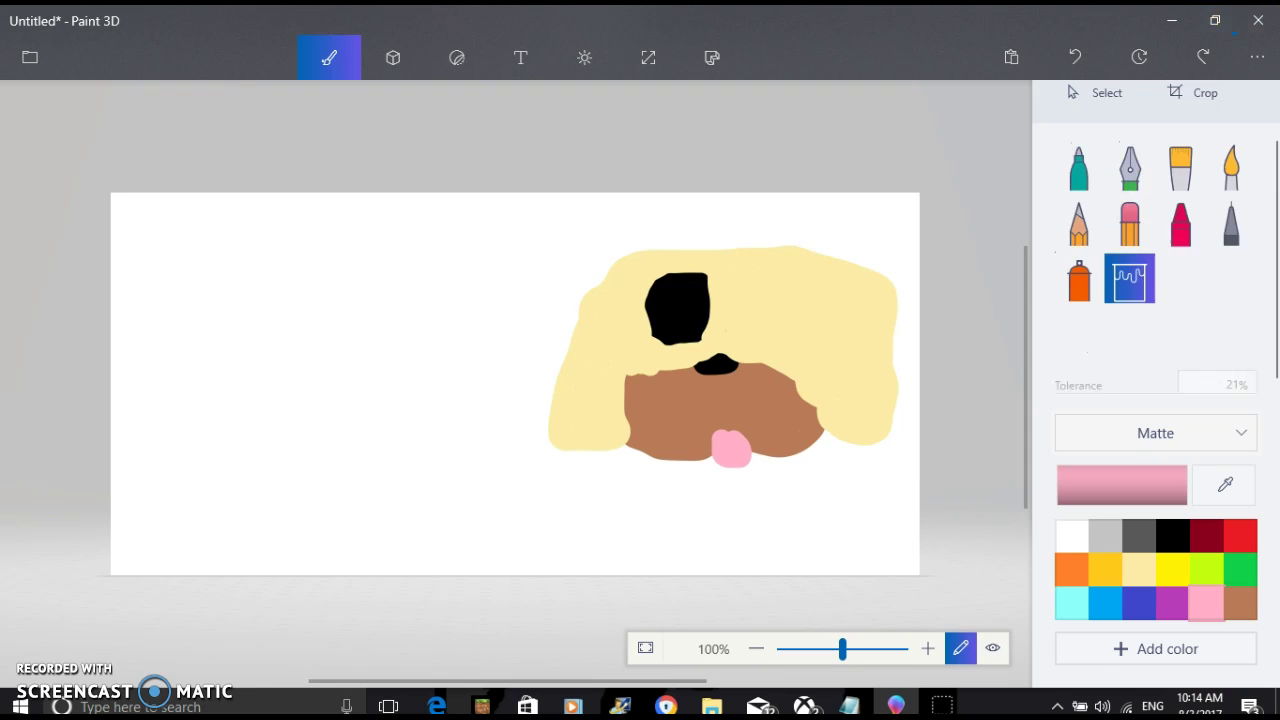
click(1071, 536)
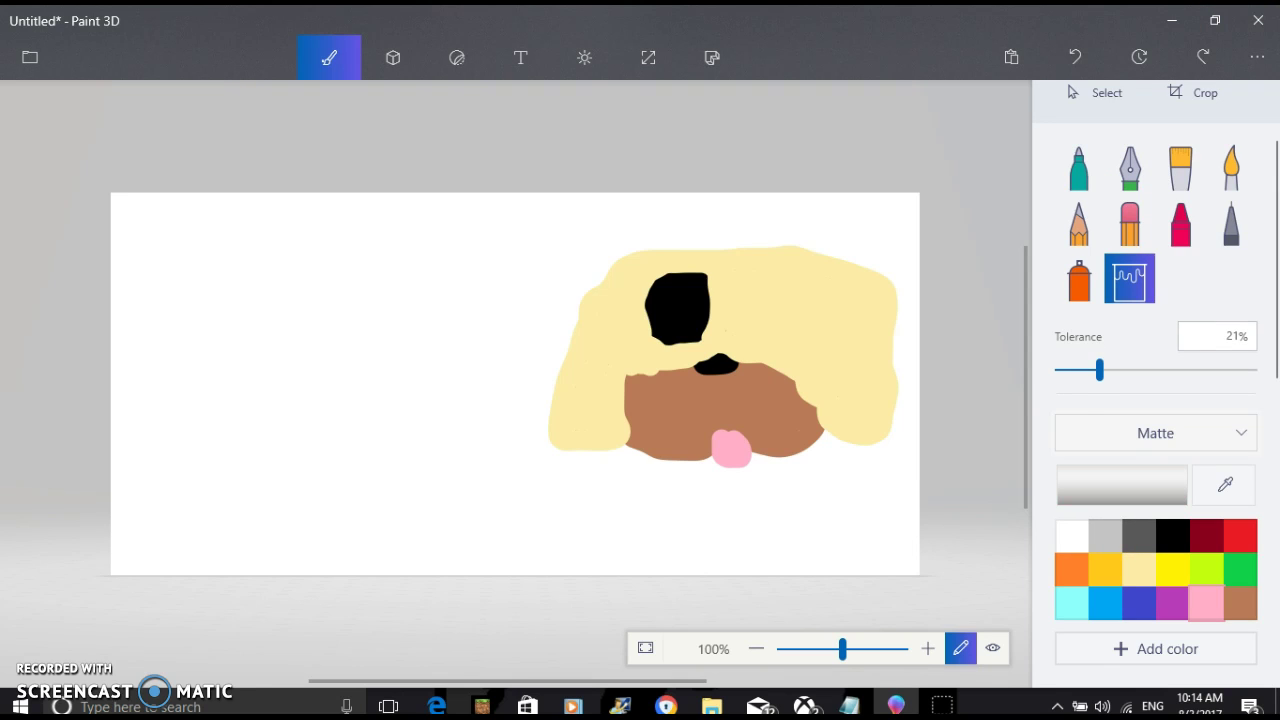
click(726, 330)
click(798, 430)
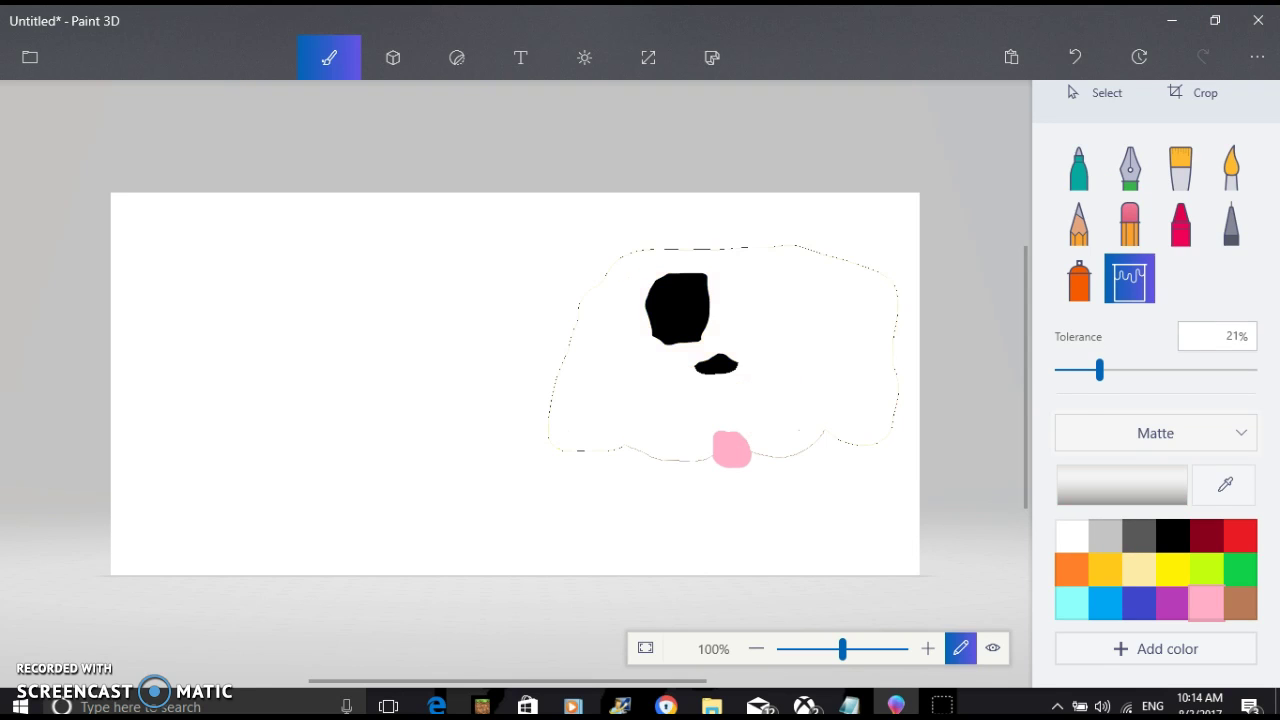
click(731, 449)
click(716, 365)
click(677, 308)
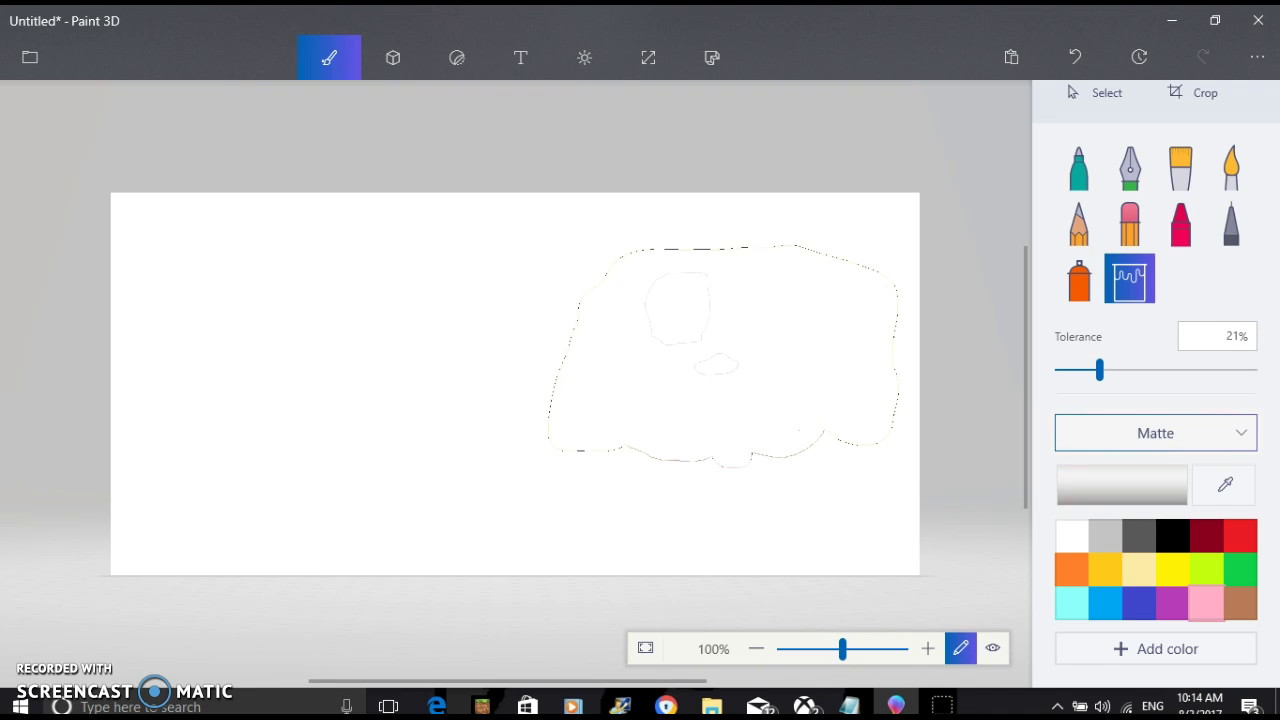
Step: Erase the remaining outline traces from the canvas with the eraser at 200 px thickness
click(1129, 223)
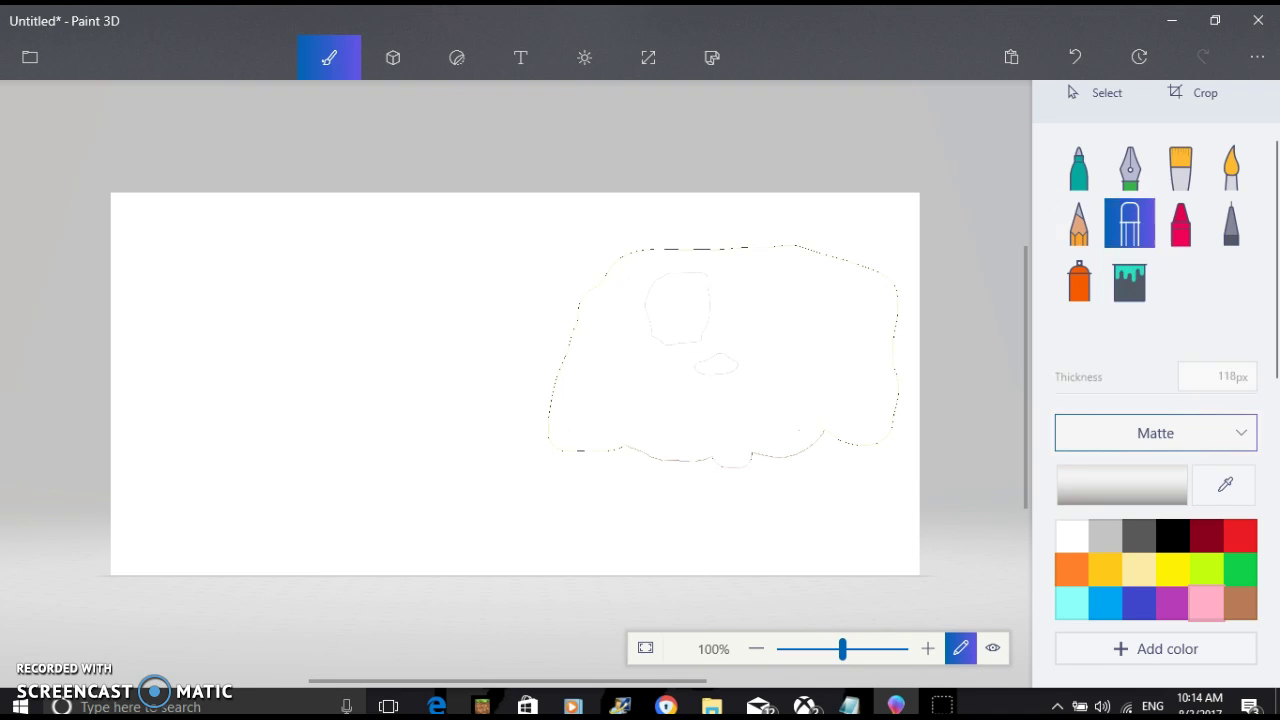
drag(1171, 370, 1253, 370)
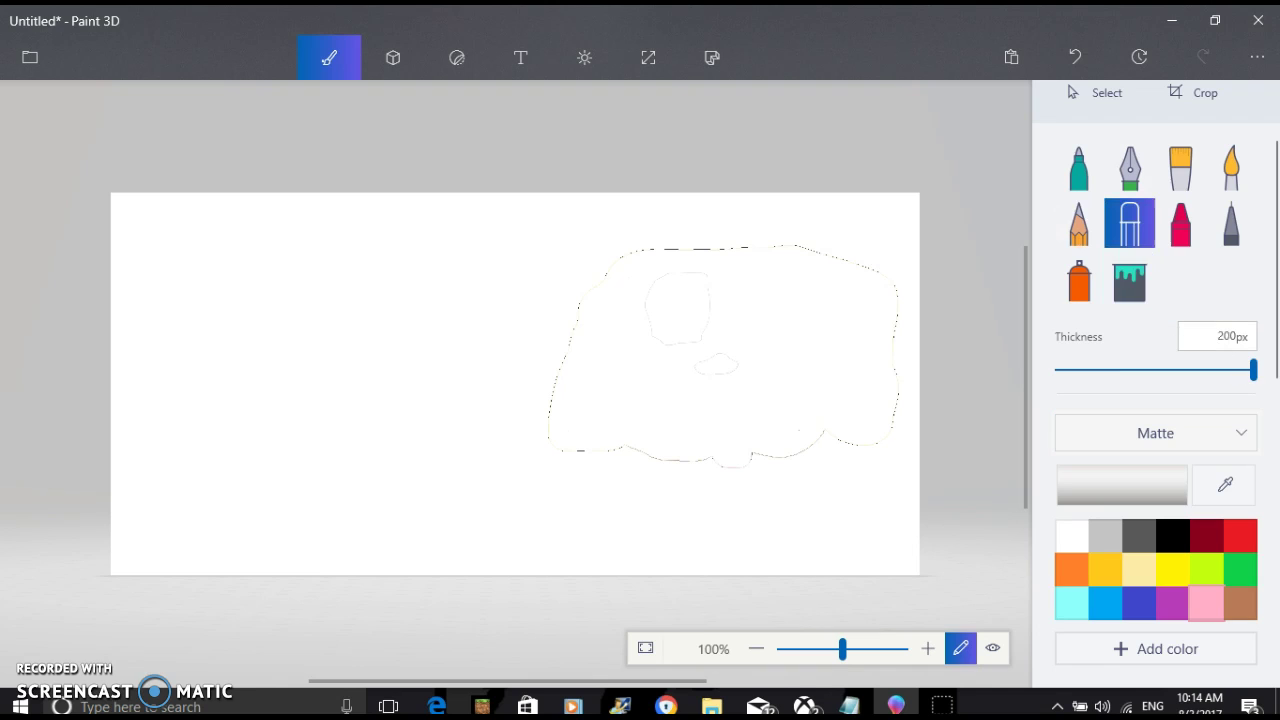
drag(765, 262, 757, 425)
drag(530, 460, 490, 420)
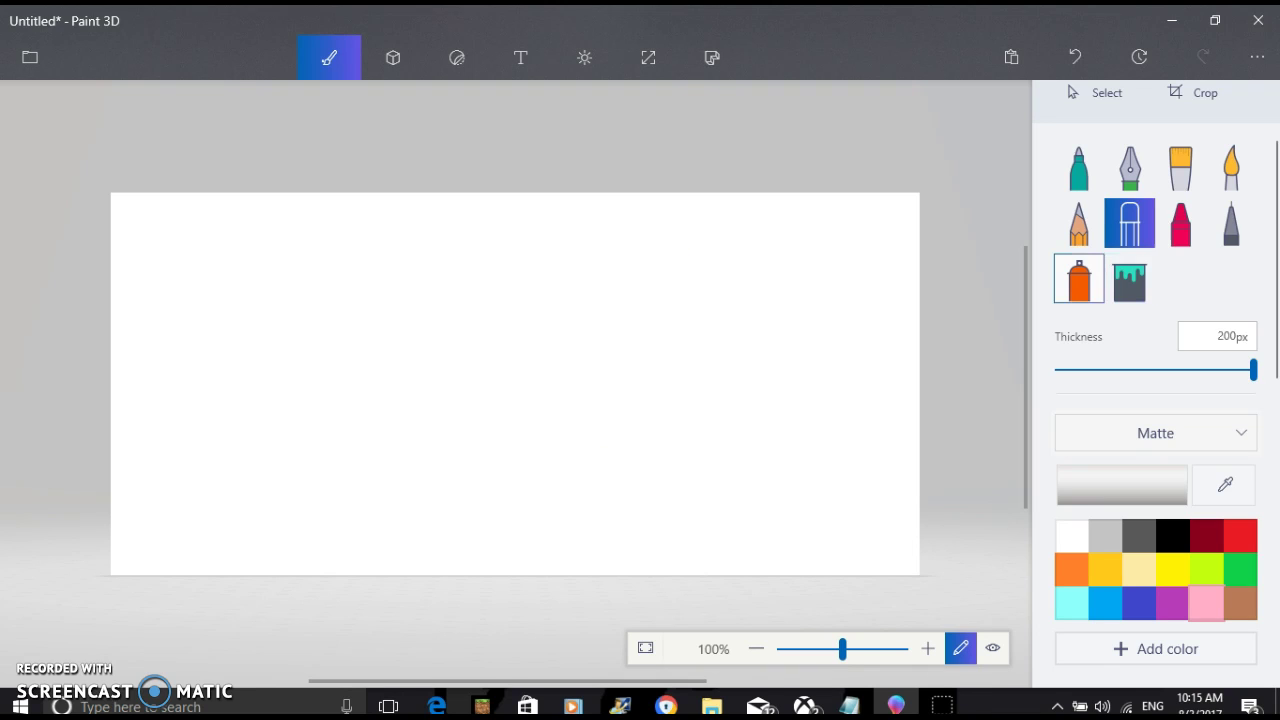
Step: Spray soft indigo-blue patches across both halves of the canvas with the spray can at 110 px thickness
click(1079, 280)
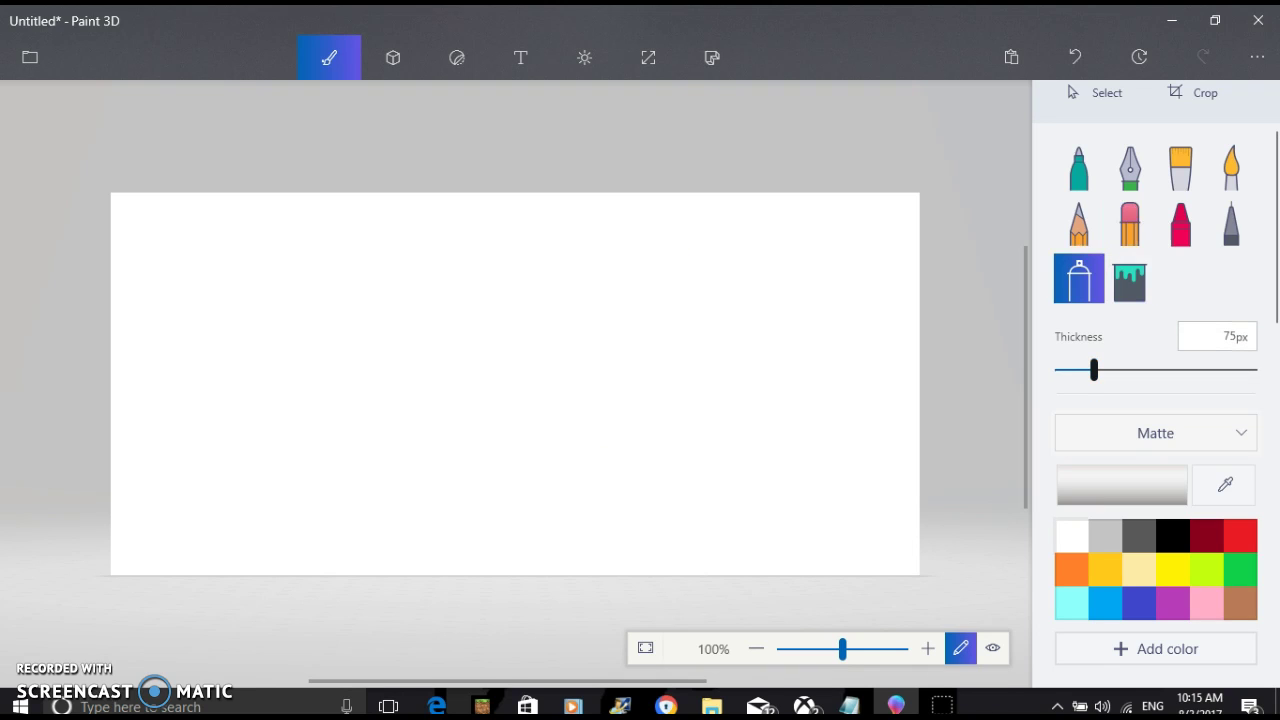
drag(1093, 370, 1118, 370)
click(1172, 536)
click(1139, 536)
click(1139, 603)
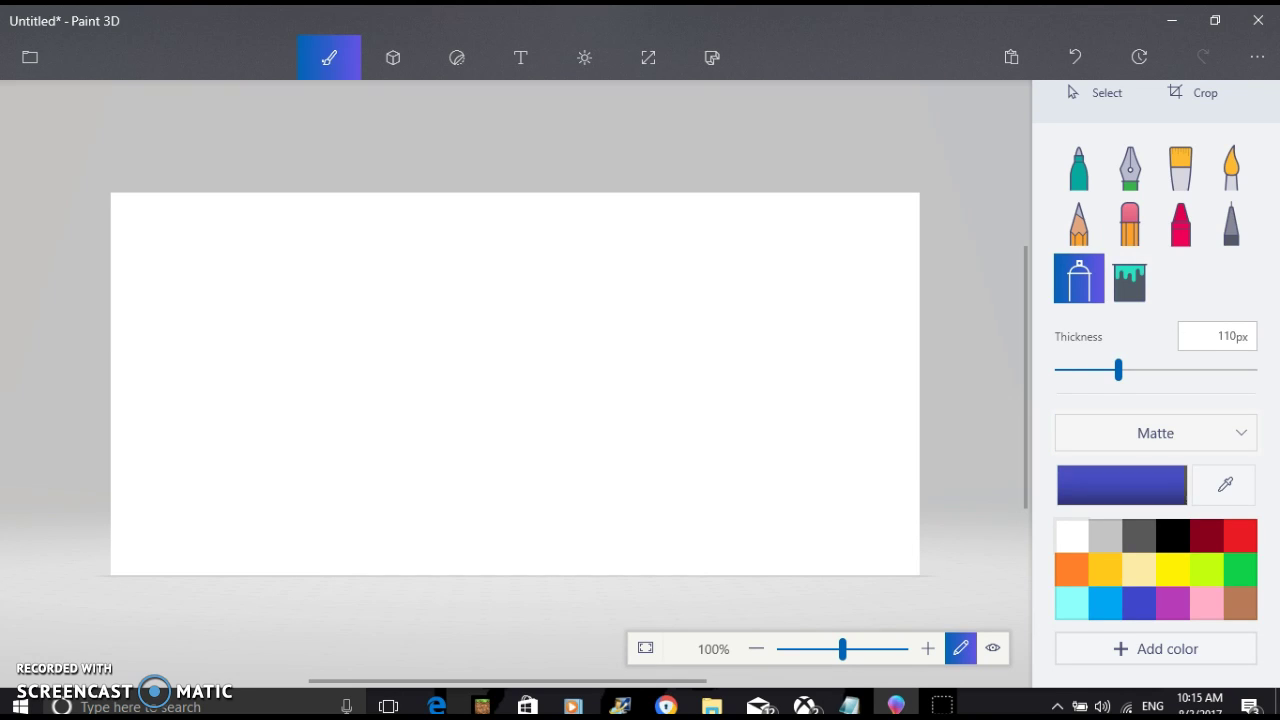
mouse_move(725, 346)
mouse_down()
mouse_move(765, 325)
mouse_move(785, 335)
mouse_move(750, 400)
mouse_move(700, 385)
mouse_move(720, 340)
mouse_move(760, 340)
mouse_move(780, 310)
mouse_move(750, 420)
mouse_move(700, 255)
mouse_move(840, 335)
mouse_move(610, 410)
mouse_move(875, 275)
mouse_move(825, 470)
mouse_move(880, 230)
mouse_move(520, 300)
mouse_move(780, 215)
mouse_move(680, 225)
mouse_move(622, 342)
mouse_up()
mouse_move(372, 310)
mouse_down()
mouse_move(352, 425)
mouse_move(227, 395)
mouse_move(213, 510)
mouse_move(250, 390)
mouse_up()
drag(357, 430, 336, 437)
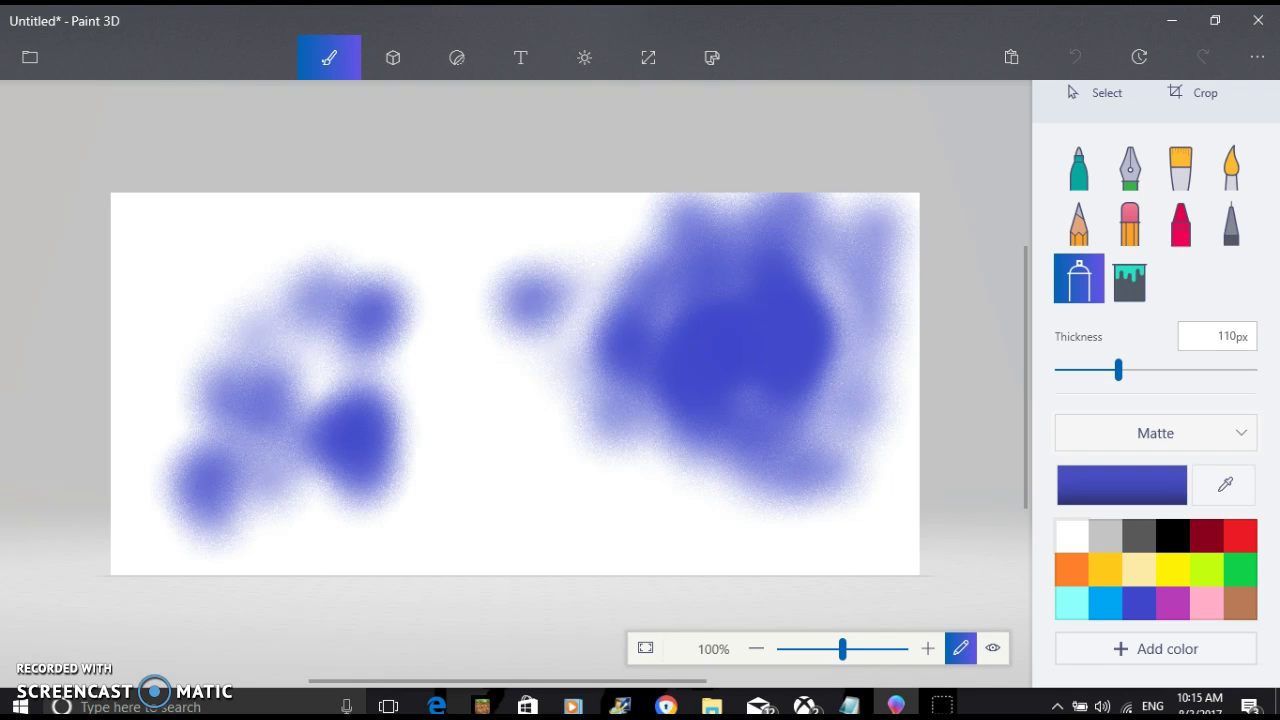
Step: Undo the blue spray strokes to return to the blank canvas
key(ctrl+z)
key(ctrl+z)
key(ctrl+z)
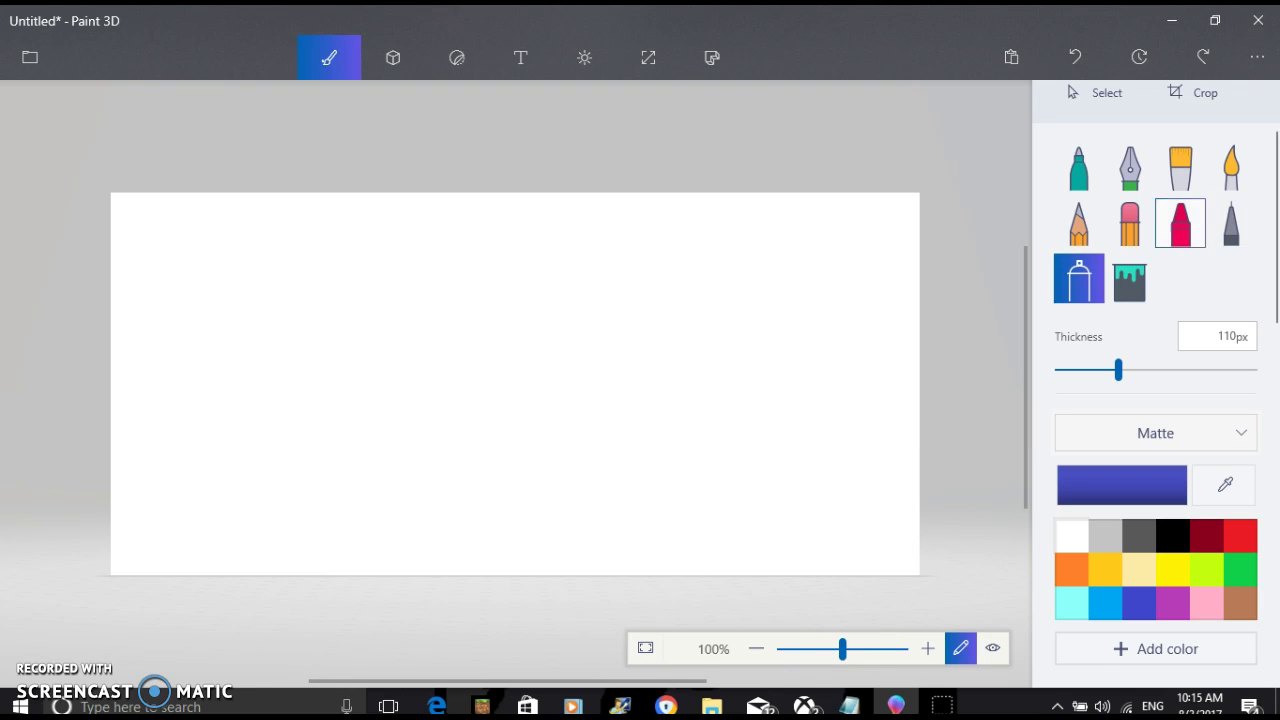
Step: Fill the whole blank canvas with indigo blue
click(1129, 223)
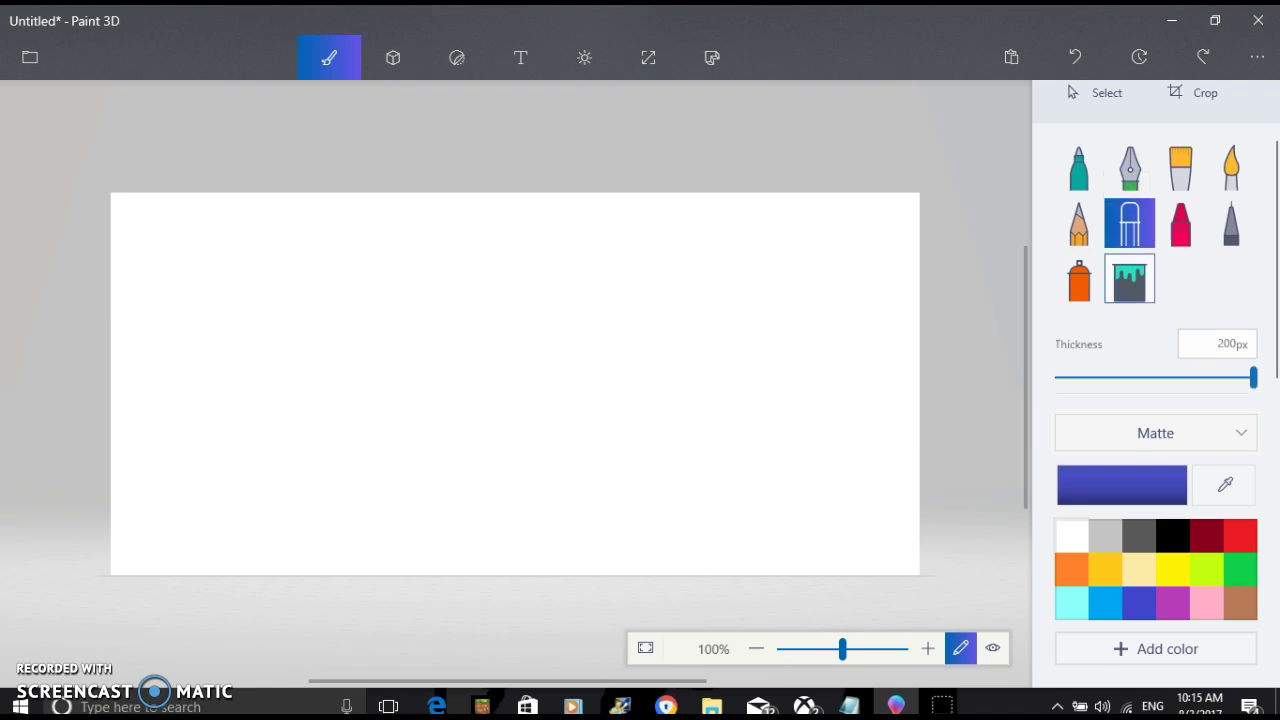
click(1078, 167)
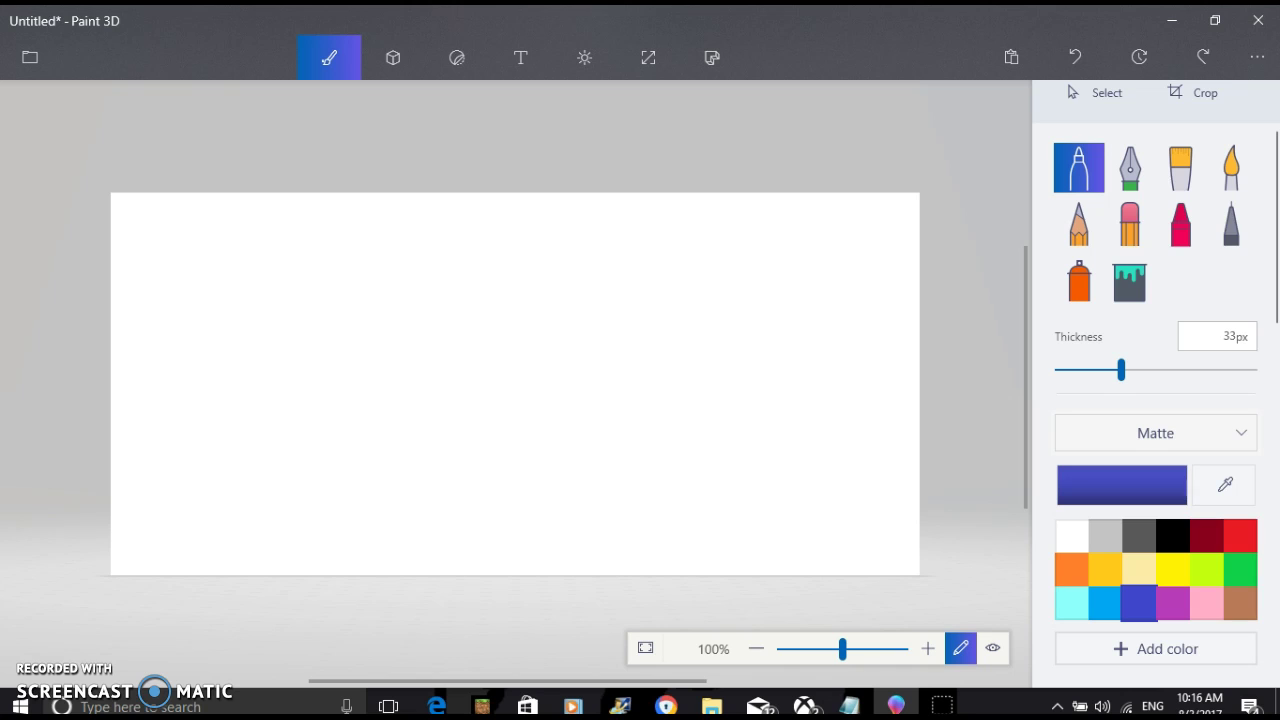
click(1129, 280)
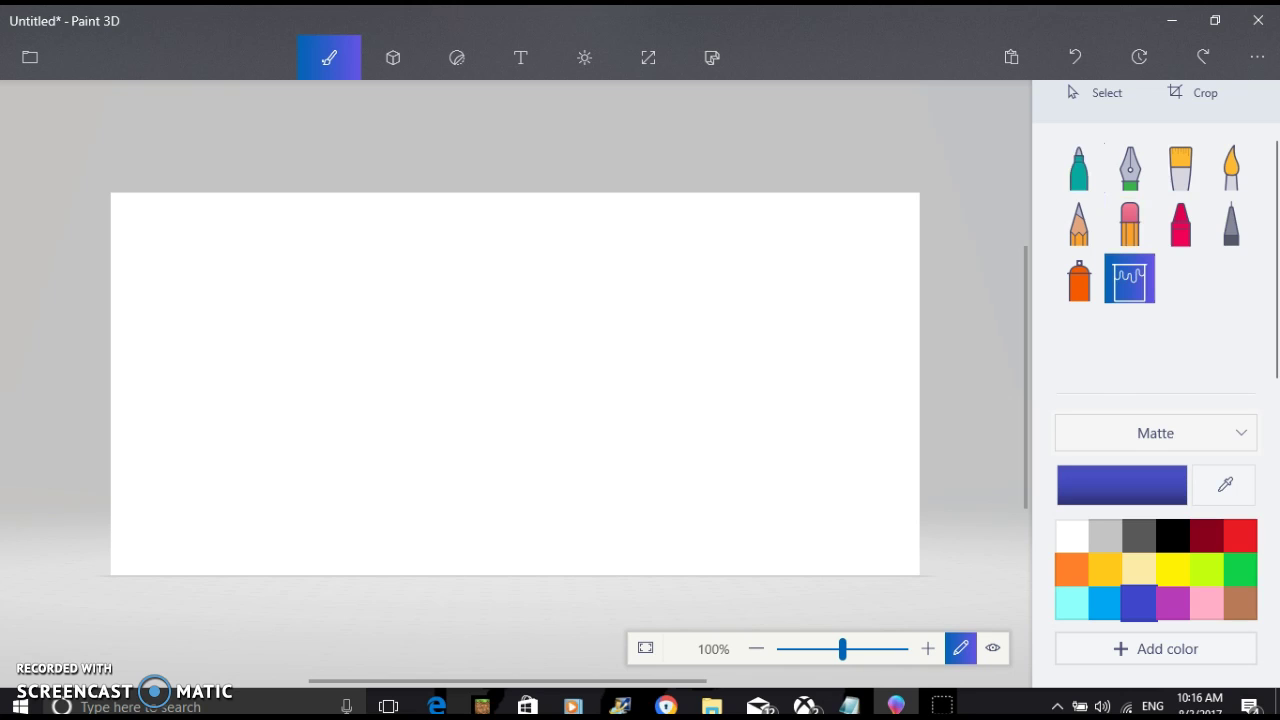
click(650, 350)
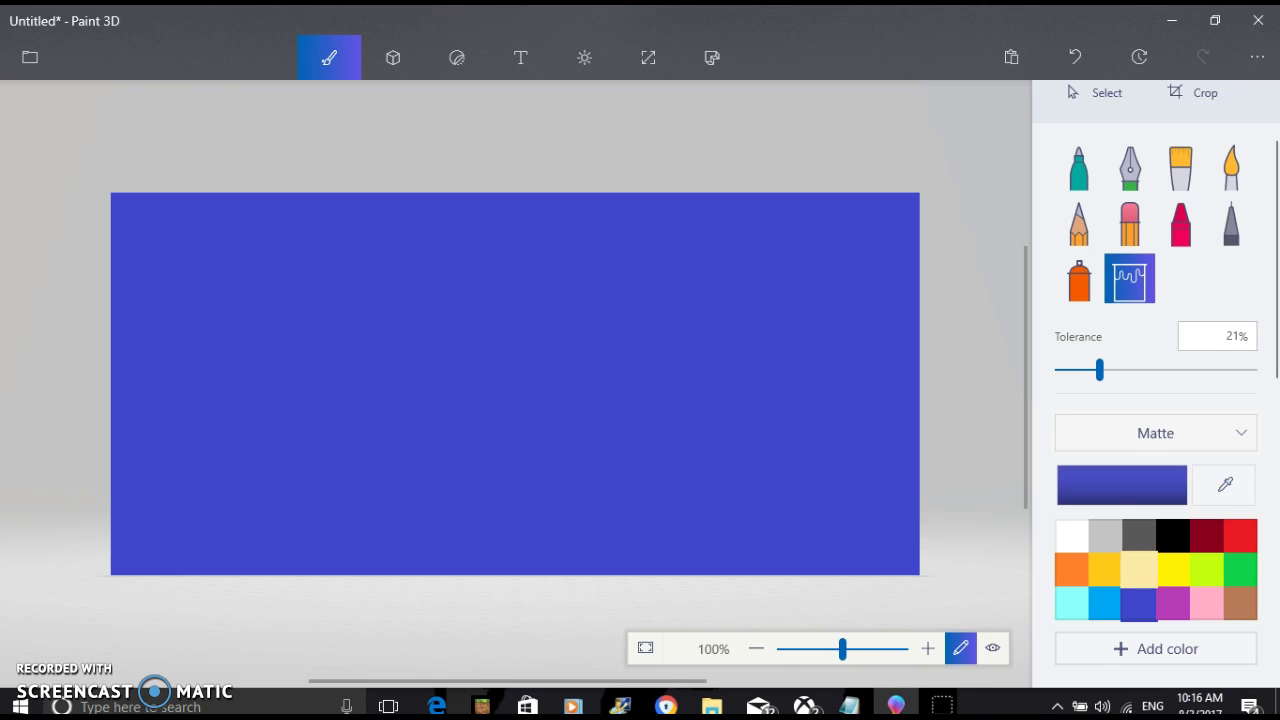
Step: Paint a solid dark grey dog head with two upright ears in the middle of the canvas using the marker at 42 px thickness
click(1139, 536)
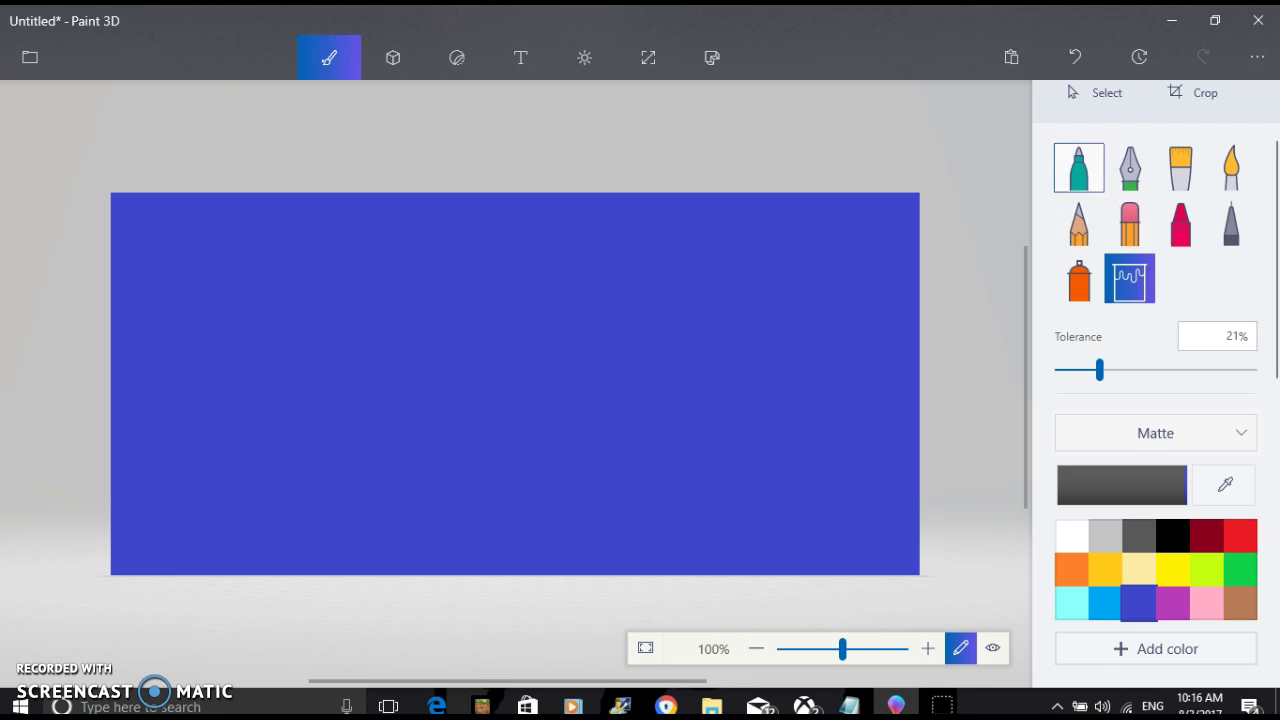
click(1079, 167)
drag(1121, 370, 1139, 370)
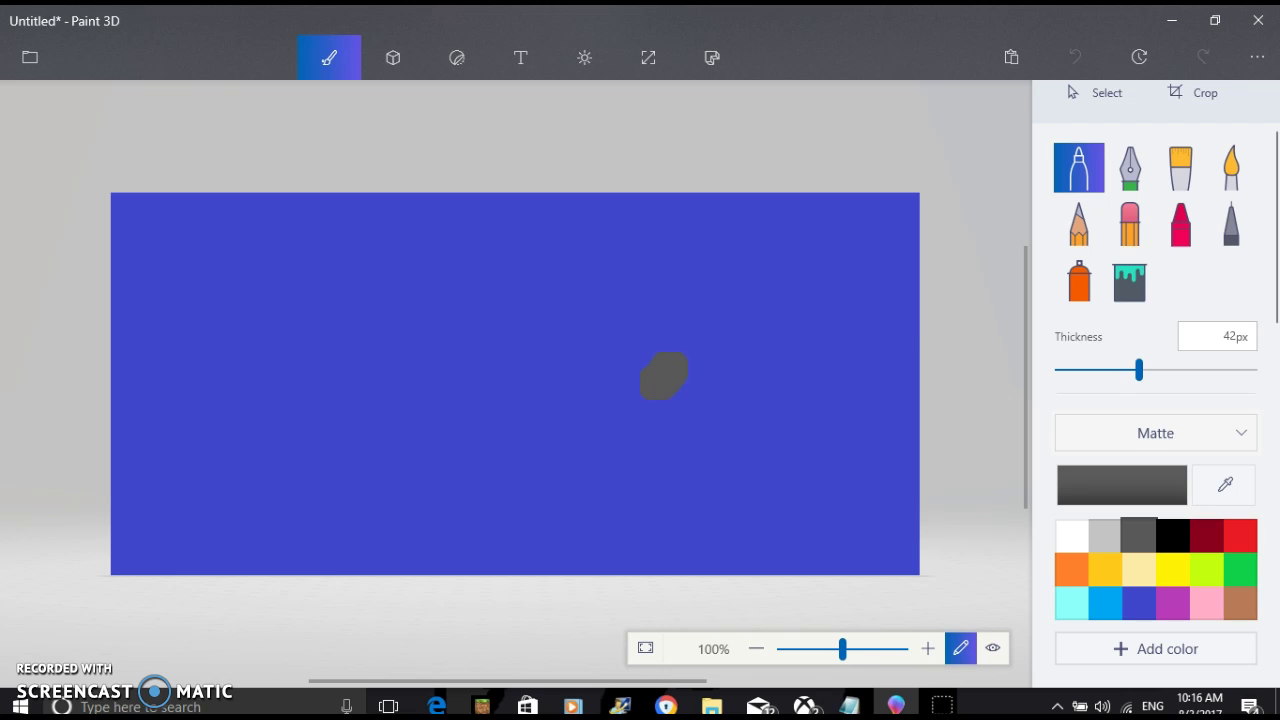
drag(680, 350, 690, 318)
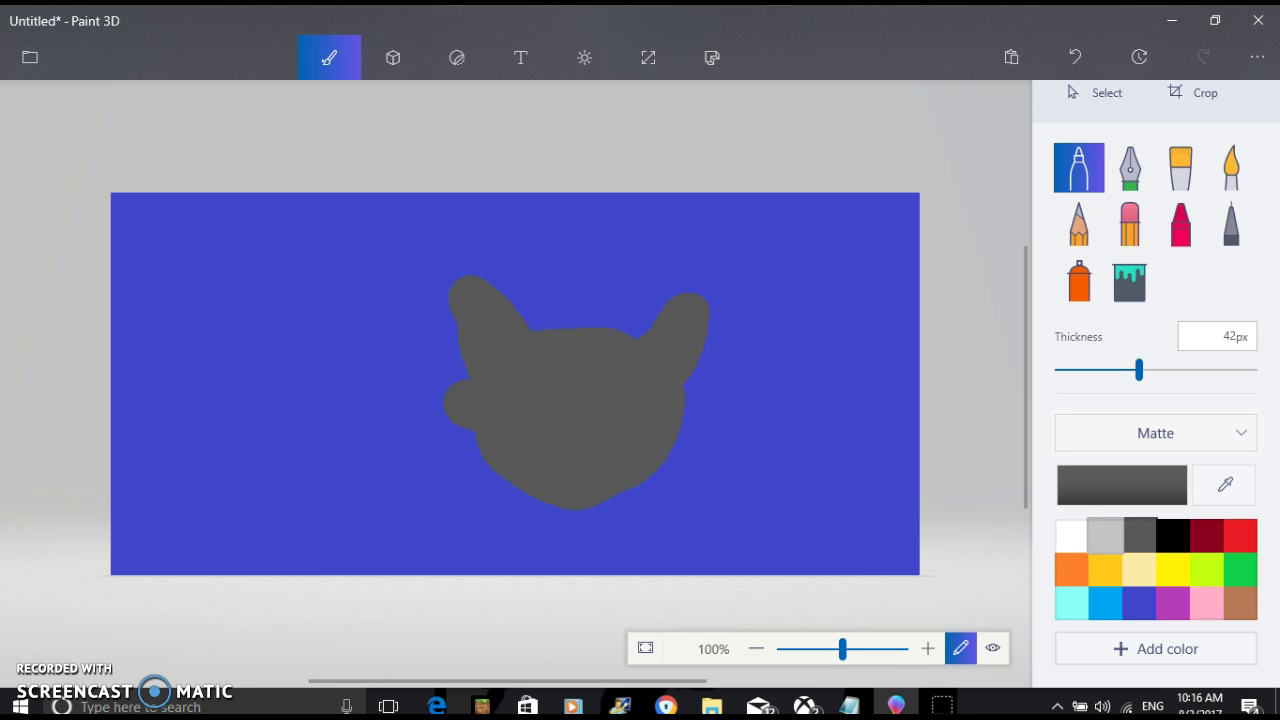
Step: Paint light grey tufted cheeks on both sides of the head and a light grey muzzle across its lower half
click(1104, 535)
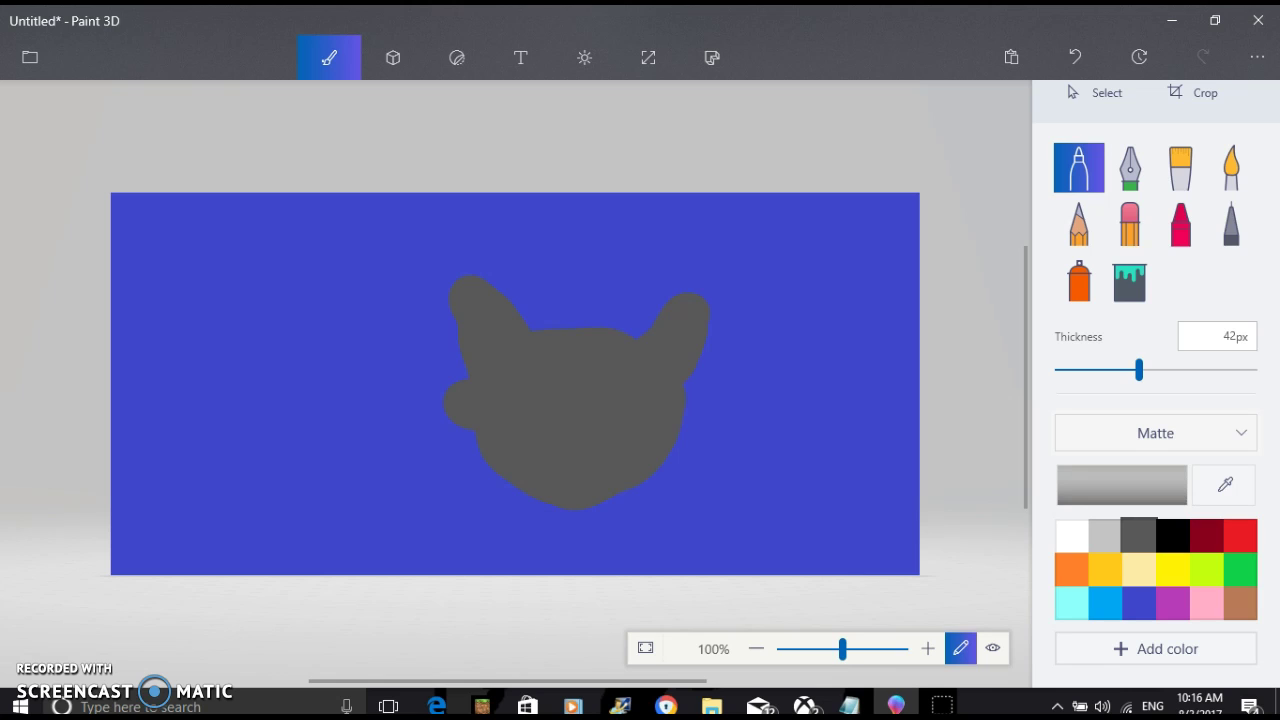
mouse_move(476, 410)
mouse_down()
mouse_move(428, 397)
mouse_move(478, 407)
mouse_move(480, 389)
mouse_move(432, 372)
mouse_up()
mouse_move(488, 416)
mouse_down()
mouse_move(411, 439)
mouse_move(481, 425)
mouse_move(466, 455)
mouse_move(428, 474)
mouse_up()
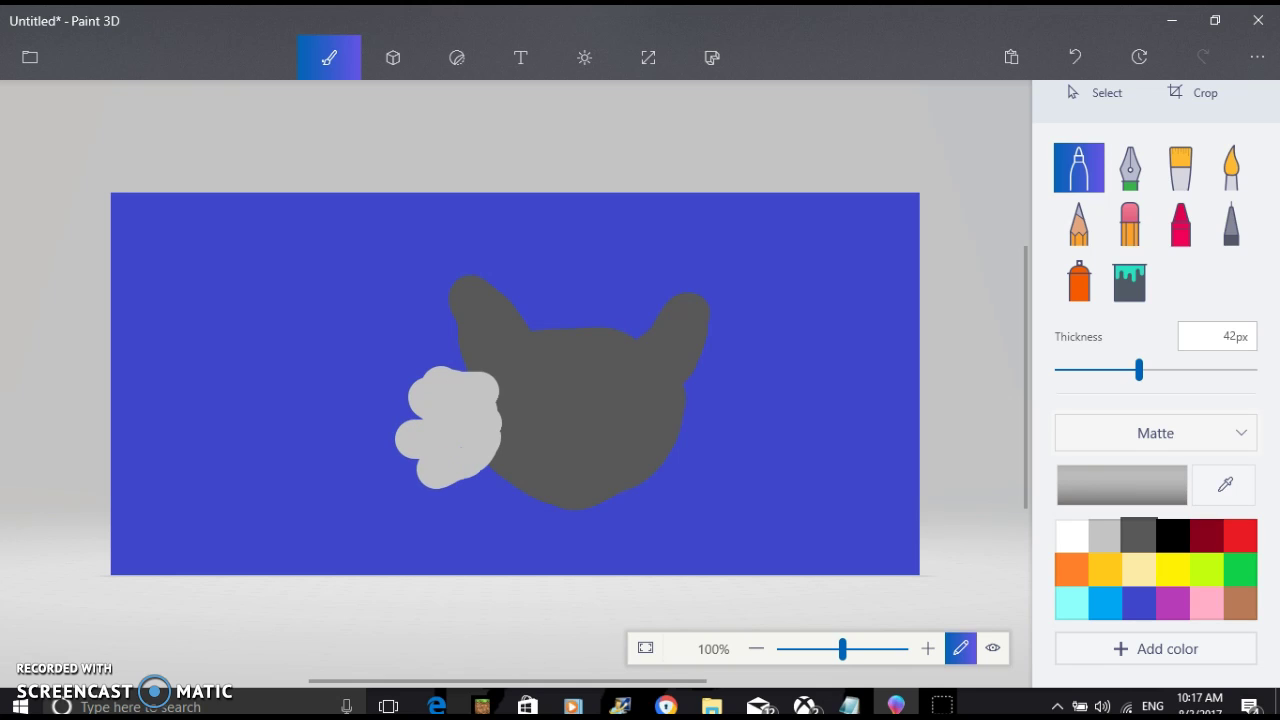
drag(668, 438, 740, 466)
mouse_move(680, 436)
mouse_down()
mouse_move(739, 432)
mouse_move(695, 408)
mouse_move(719, 401)
mouse_up()
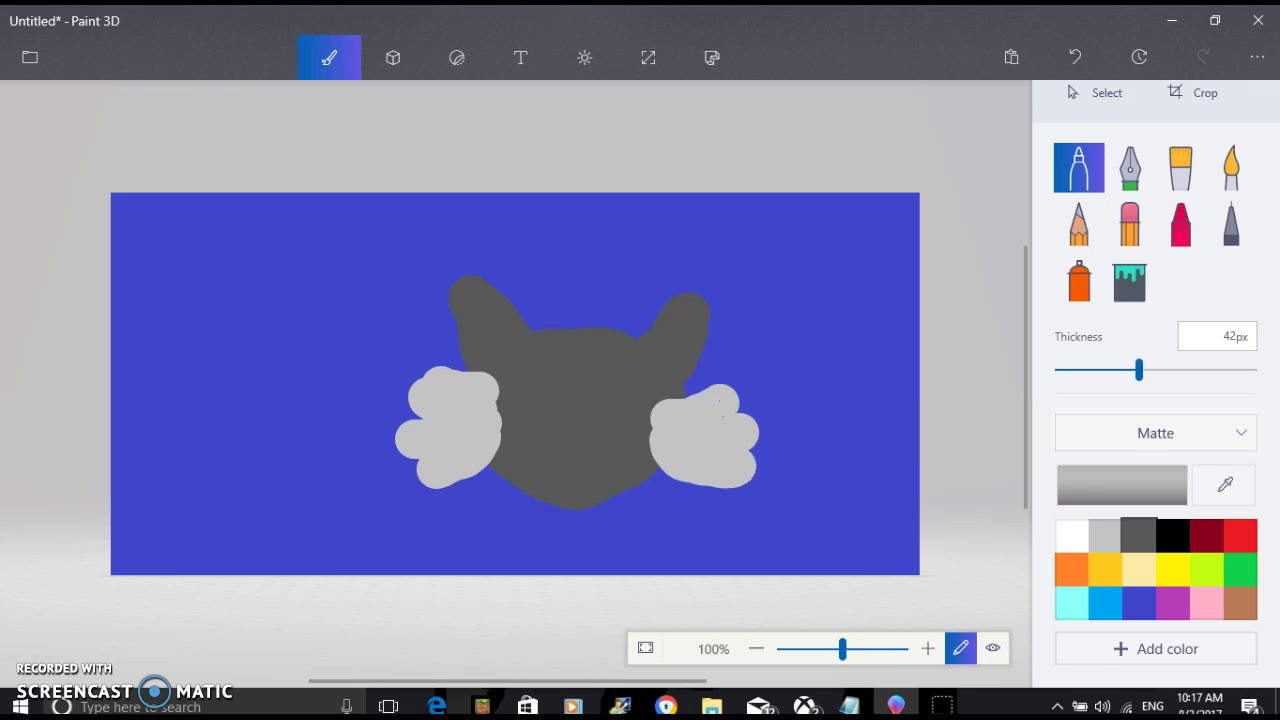
mouse_move(500, 428)
mouse_down()
mouse_move(624, 426)
mouse_move(686, 409)
mouse_move(656, 459)
mouse_move(589, 487)
mouse_move(546, 489)
mouse_move(498, 457)
mouse_move(624, 452)
mouse_up()
Step: Paint a wide black nose at the top of the muzzle and two white oval eyes above it
click(1173, 535)
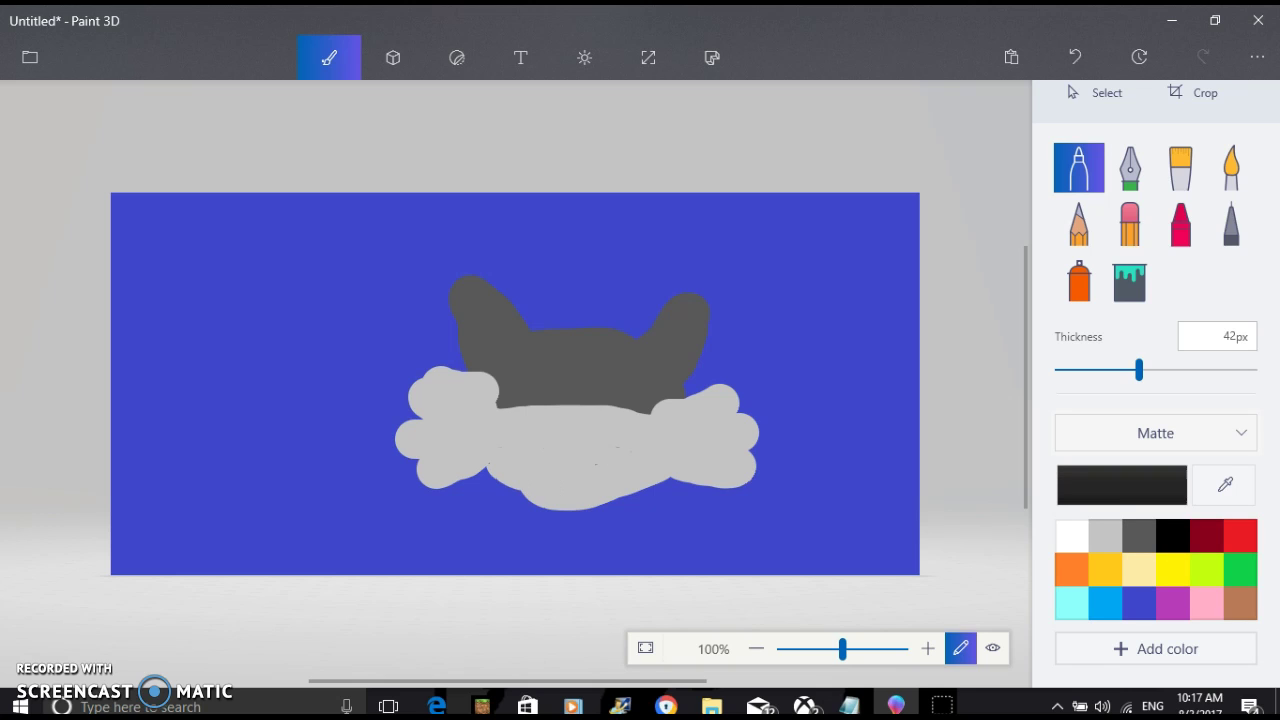
drag(595, 413, 552, 415)
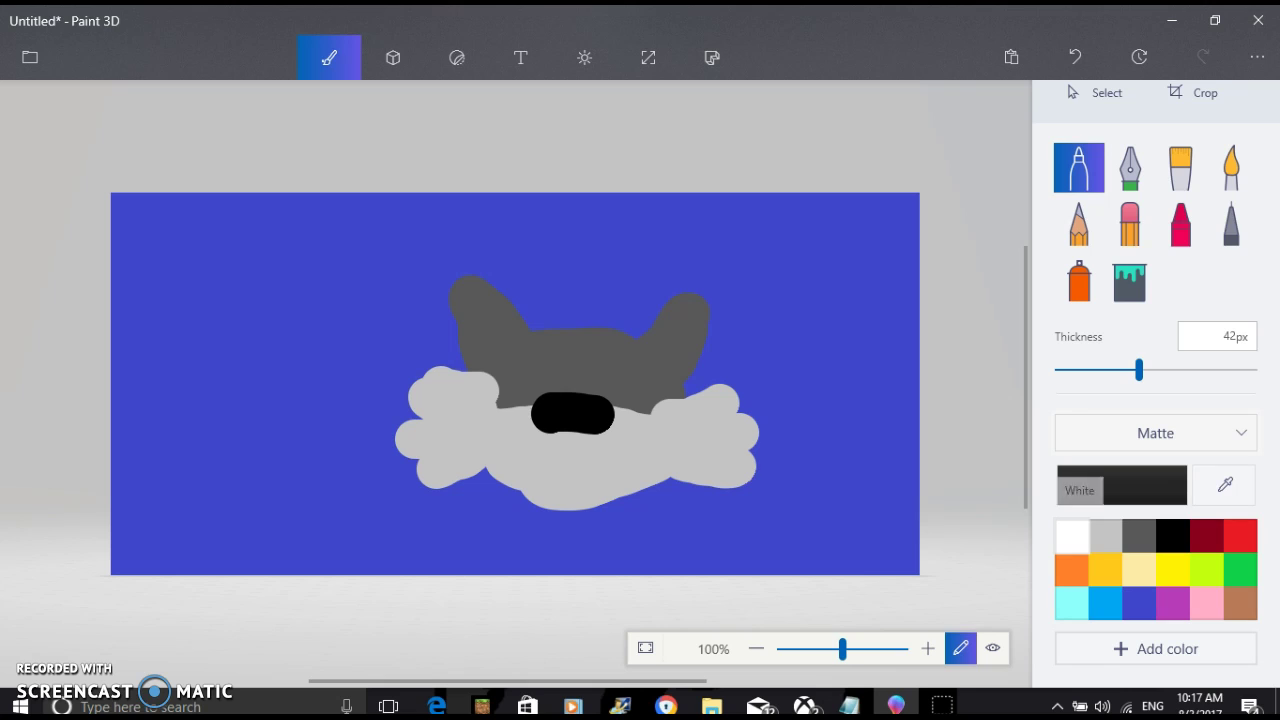
click(1105, 536)
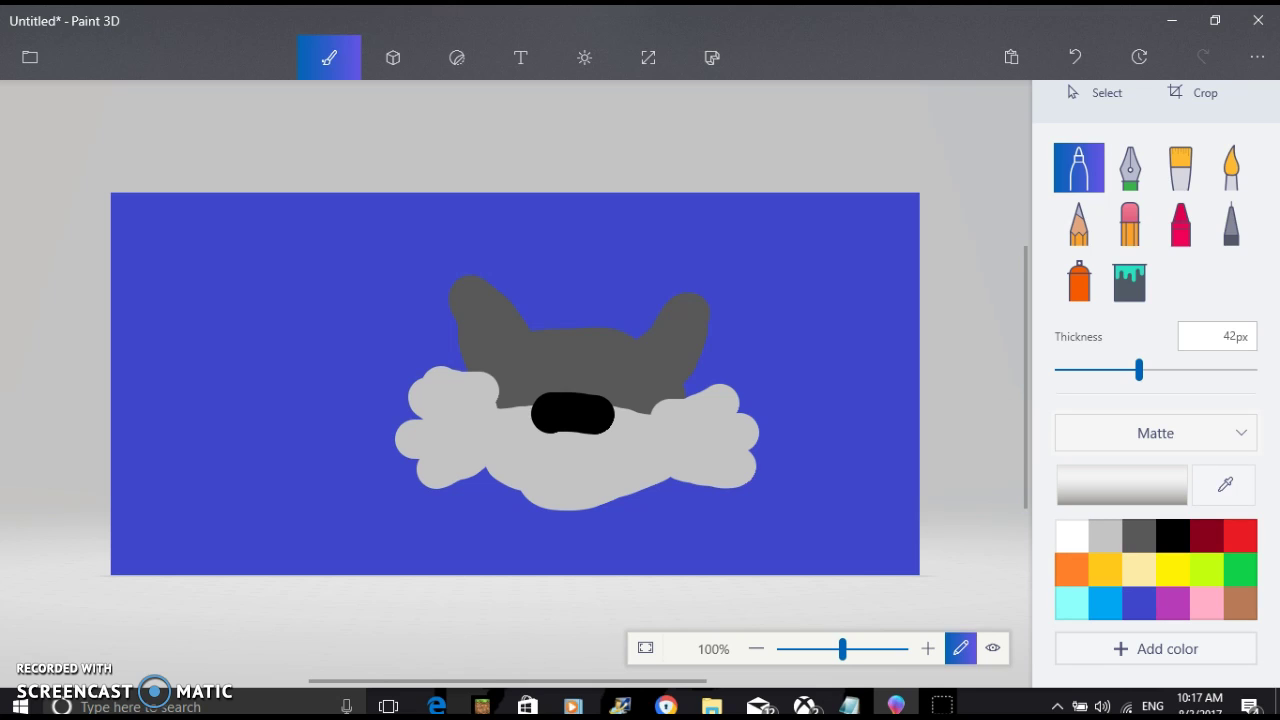
drag(535, 360, 535, 376)
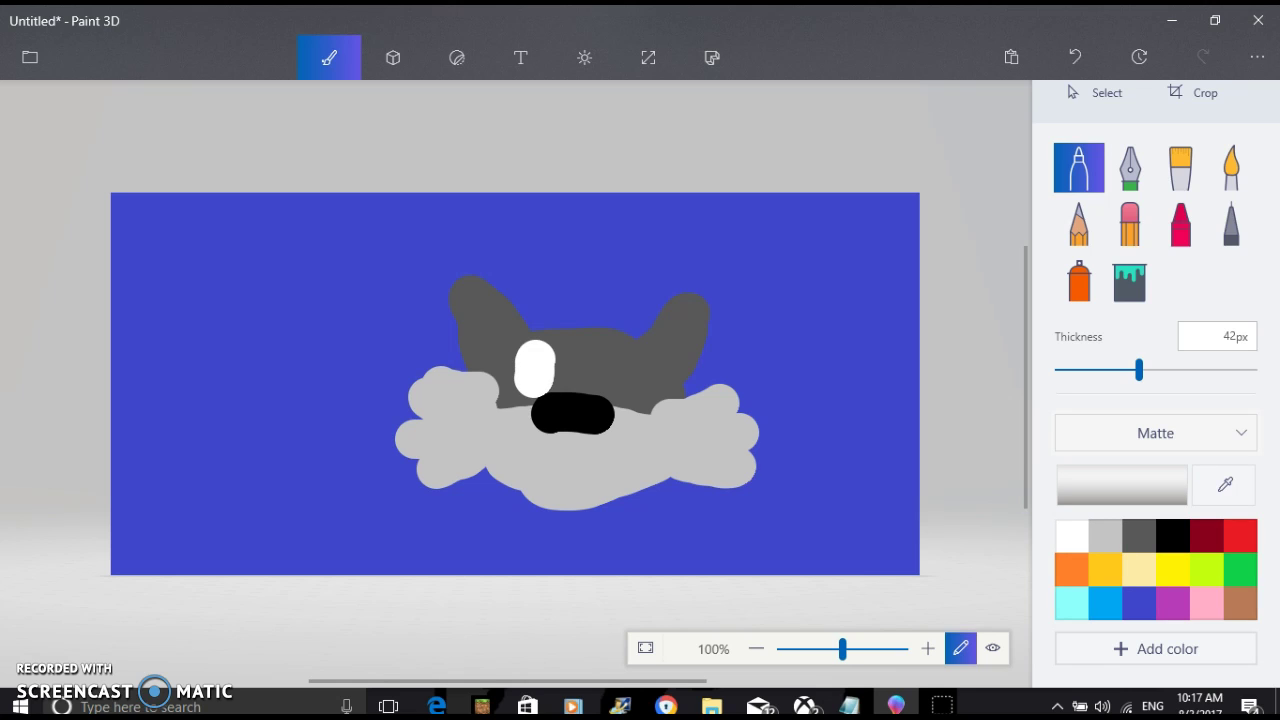
drag(613, 345, 613, 383)
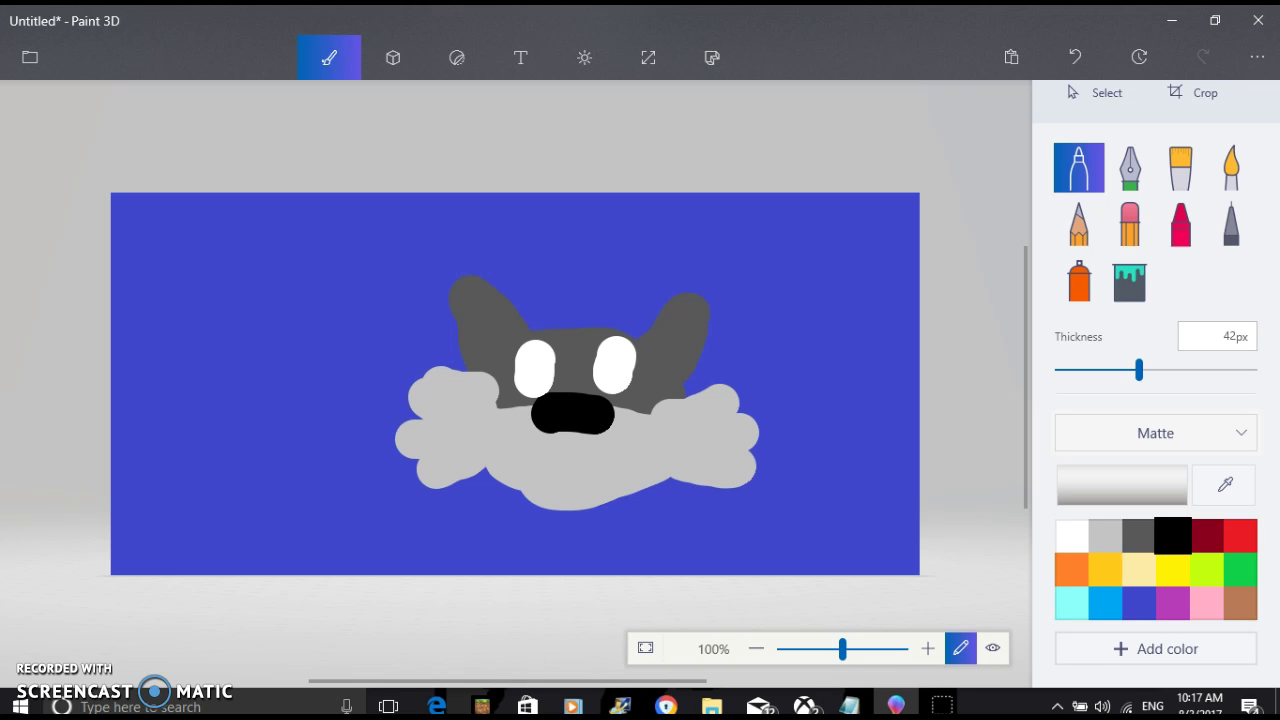
Step: Add a black round pupil to the lower part of each white eye
click(1173, 536)
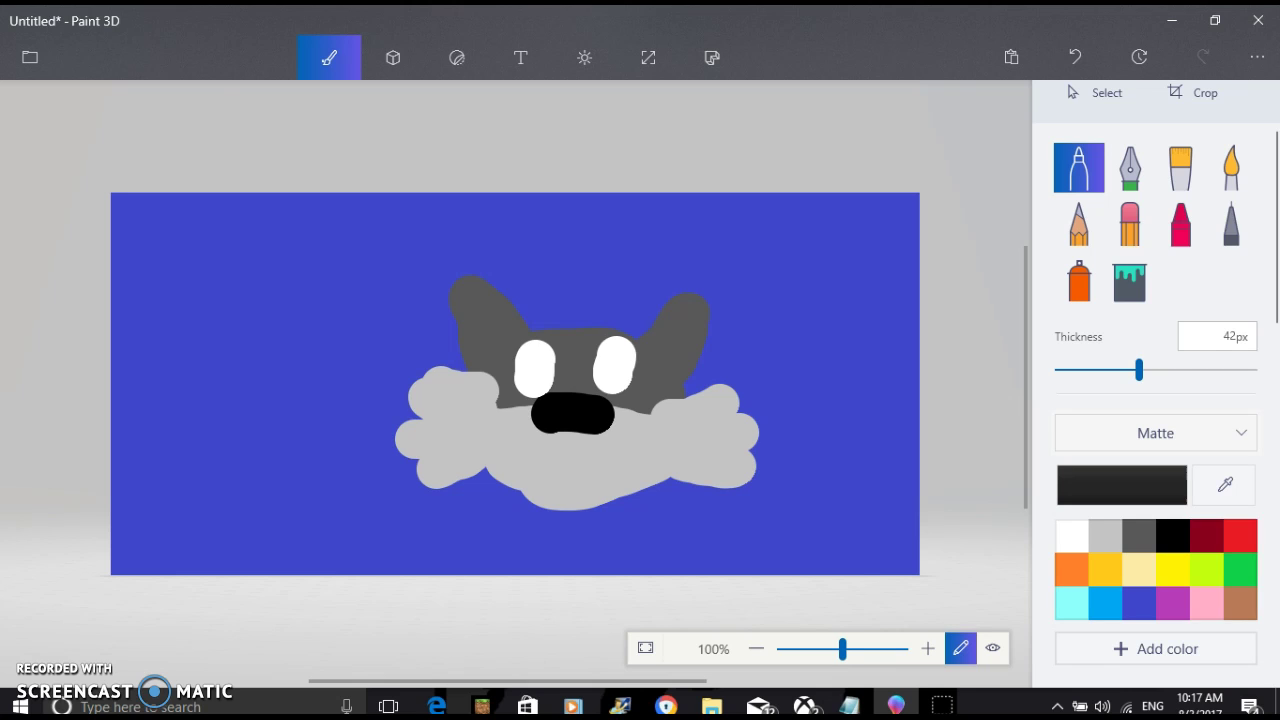
click(611, 378)
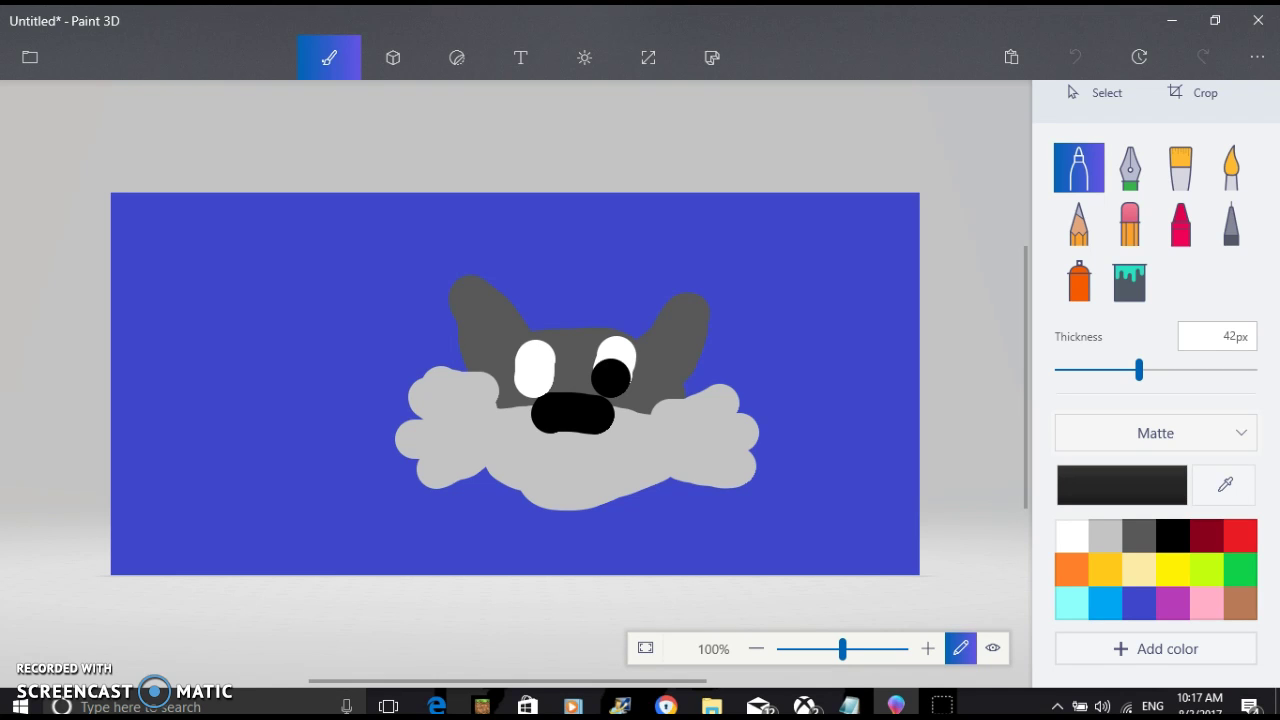
click(531, 379)
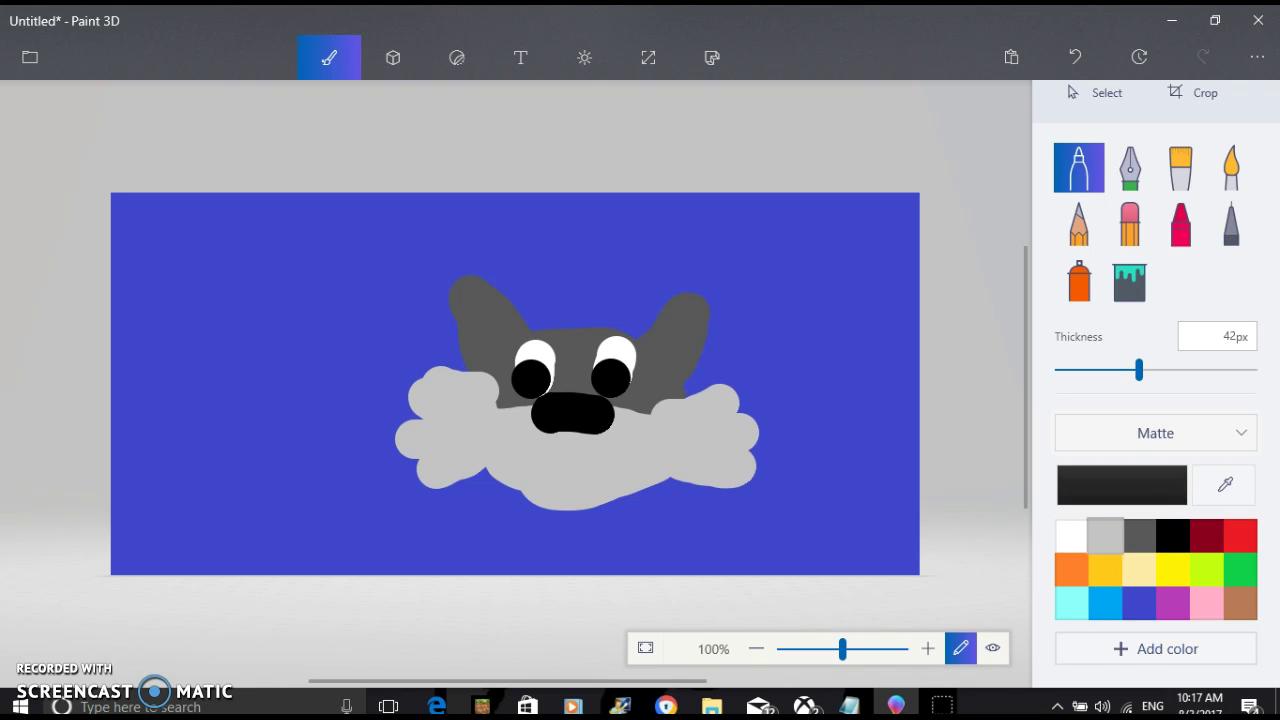
Step: Draw thin light blue tear lines beneath the right-hand eye with the marker at 1 px thickness
click(1139, 603)
click(1105, 603)
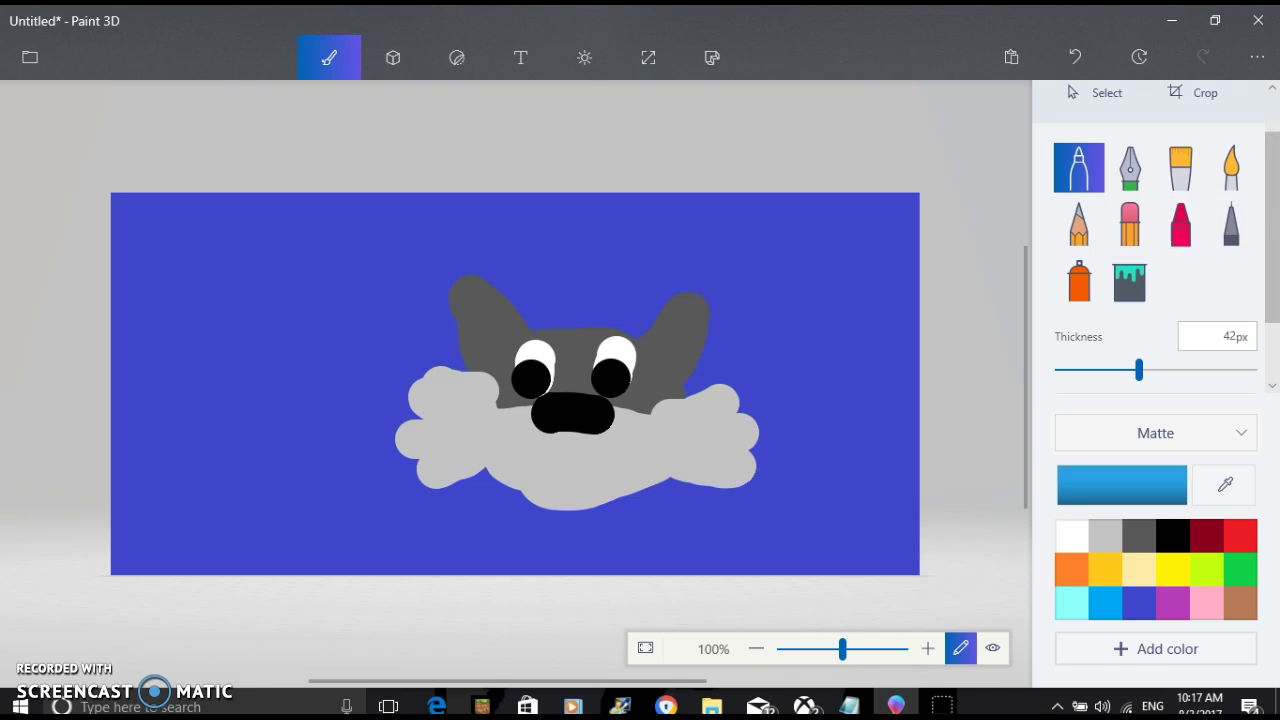
click(1088, 370)
drag(1088, 370, 1058, 370)
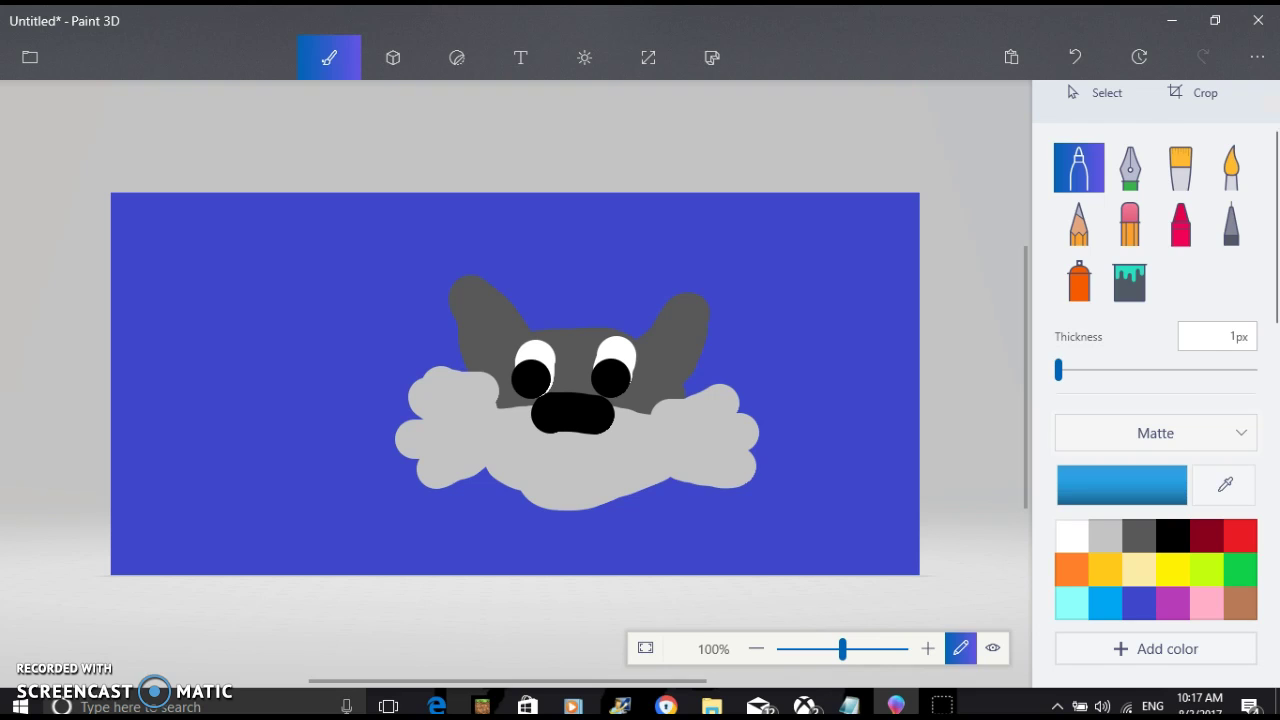
drag(594, 384, 603, 400)
drag(595, 384, 589, 382)
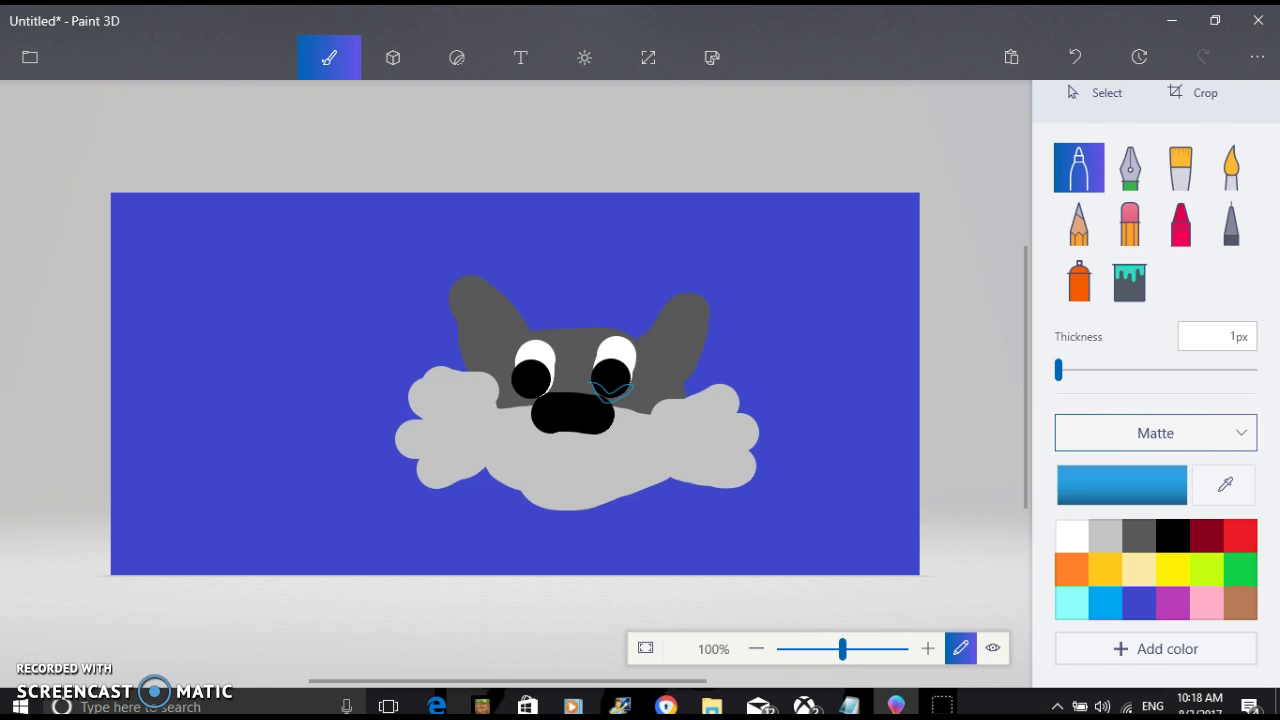
Step: Try light blue tear strokes beneath the right-hand eye at 7 px thickness and undo the tear strokes
drag(1058, 370, 1070, 370)
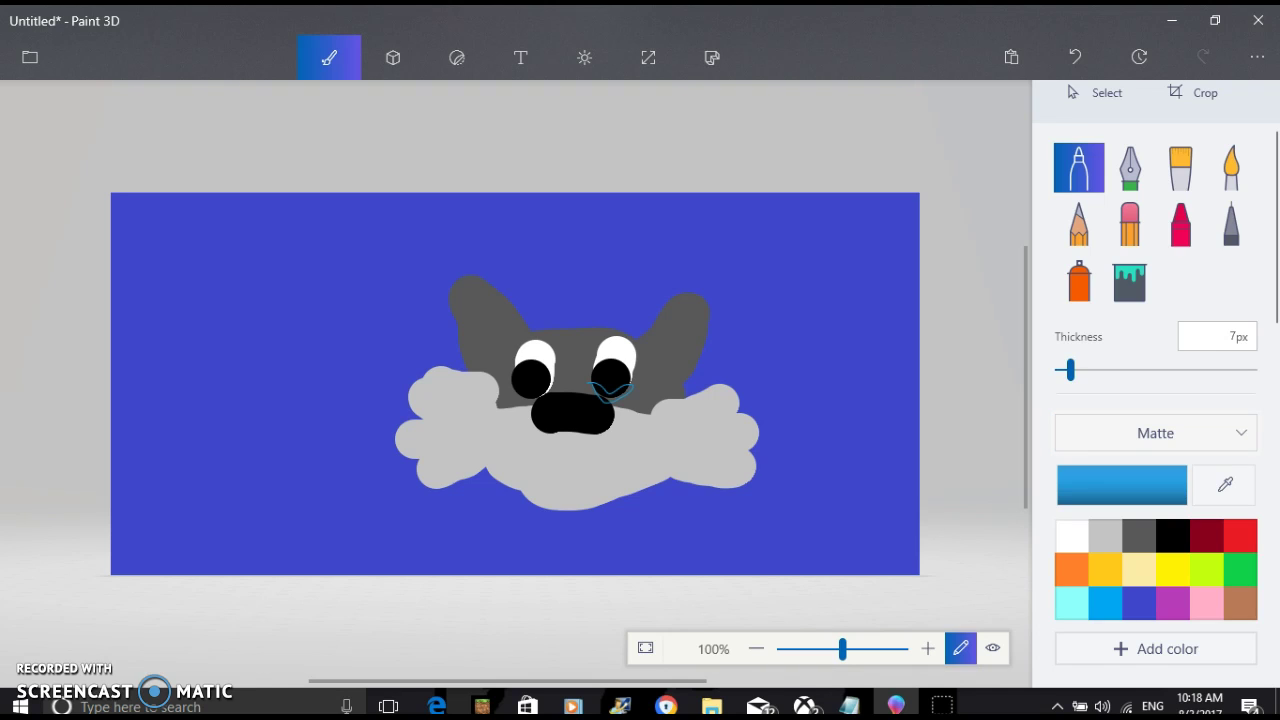
click(623, 387)
drag(623, 388, 614, 393)
drag(612, 392, 595, 385)
key(ctrl+z)
key(ctrl+z)
click(1075, 57)
Step: Set the marker thickness to 22 px, try light blue tears beneath both eyes, and undo them
drag(1070, 370, 1099, 370)
drag(624, 382, 516, 398)
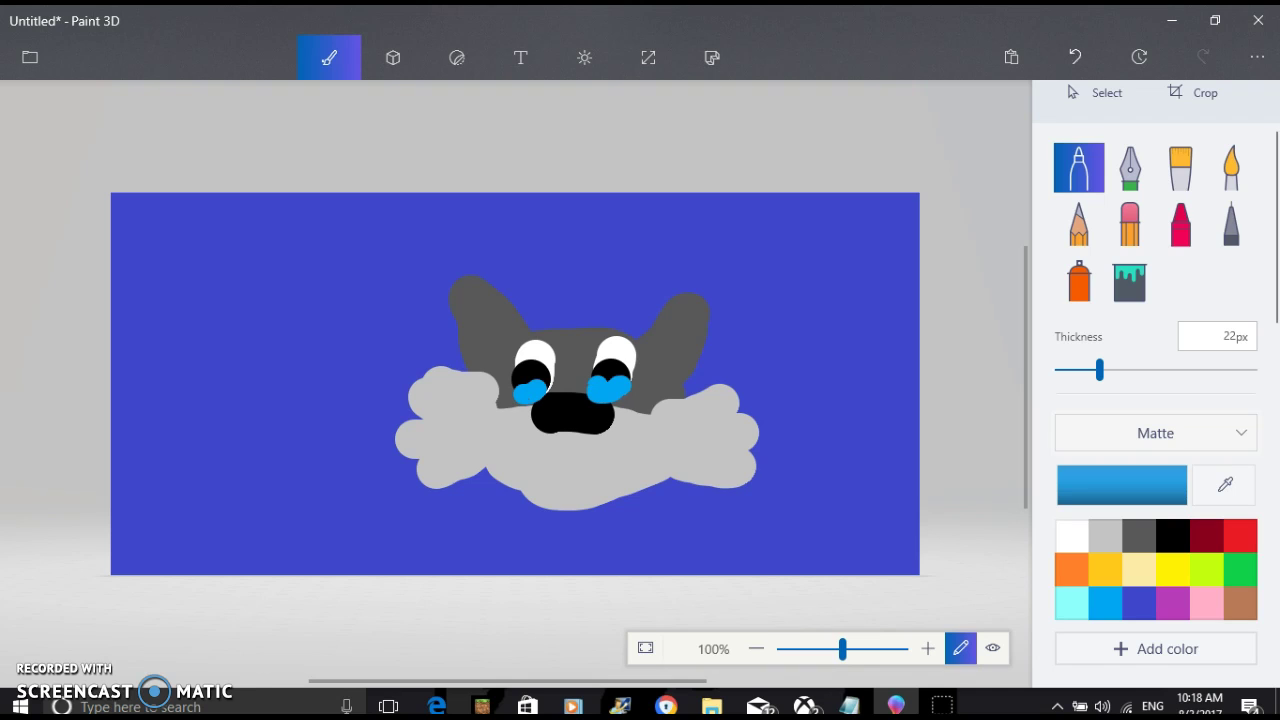
click(1075, 56)
click(1075, 56)
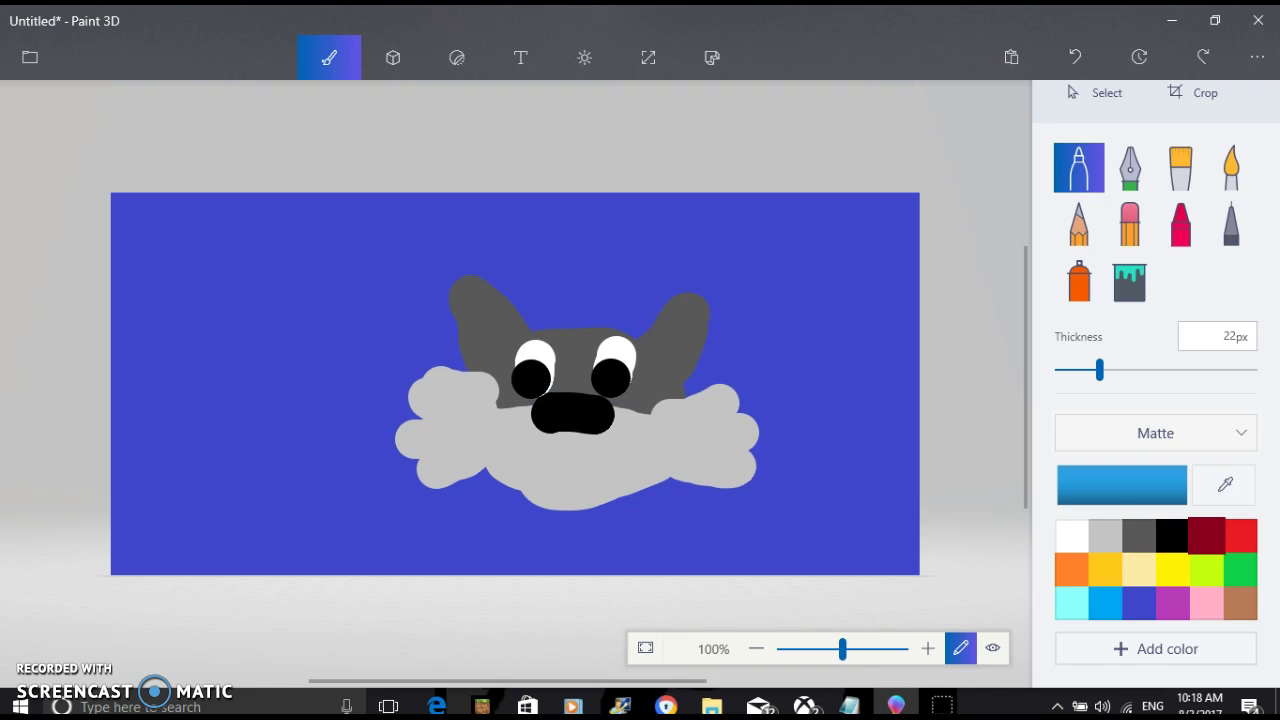
Step: Draw a black mouth running down from the nose with a curve to each side, redoing the right-hand curve so it turns upward
click(1173, 536)
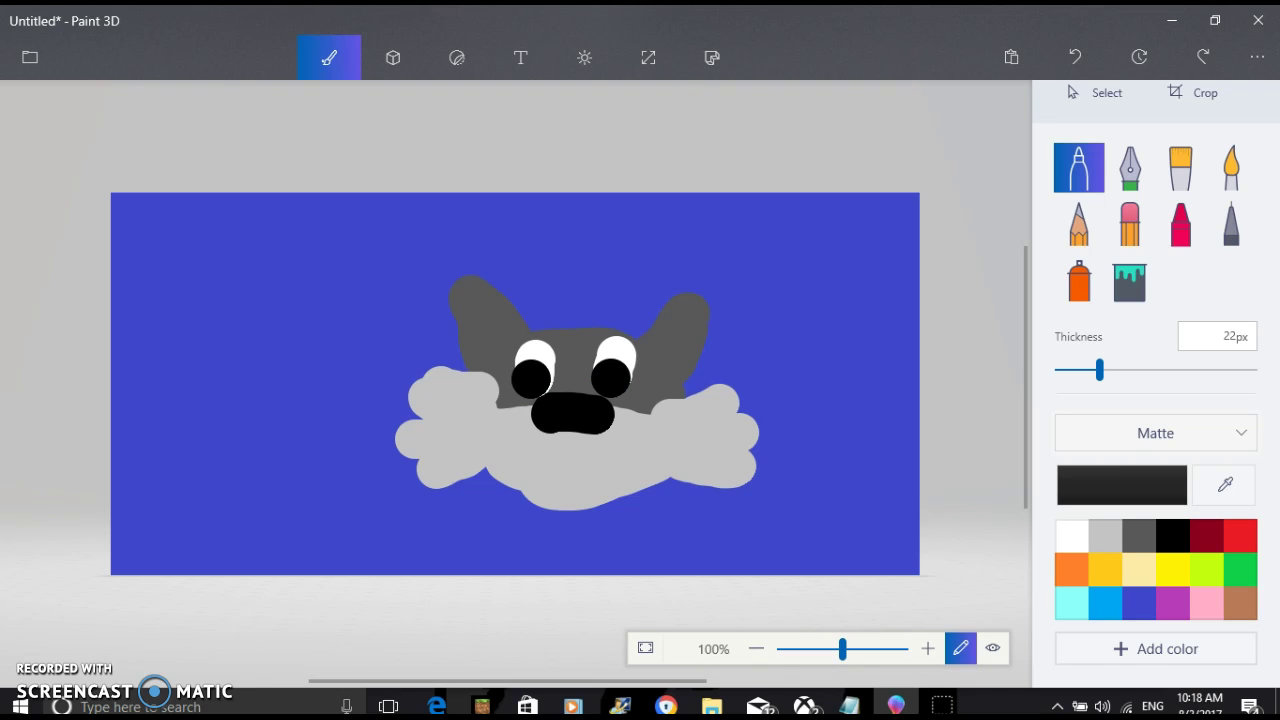
mouse_move(570, 432)
mouse_down()
mouse_move(561, 482)
mouse_move(532, 494)
mouse_move(610, 504)
mouse_up()
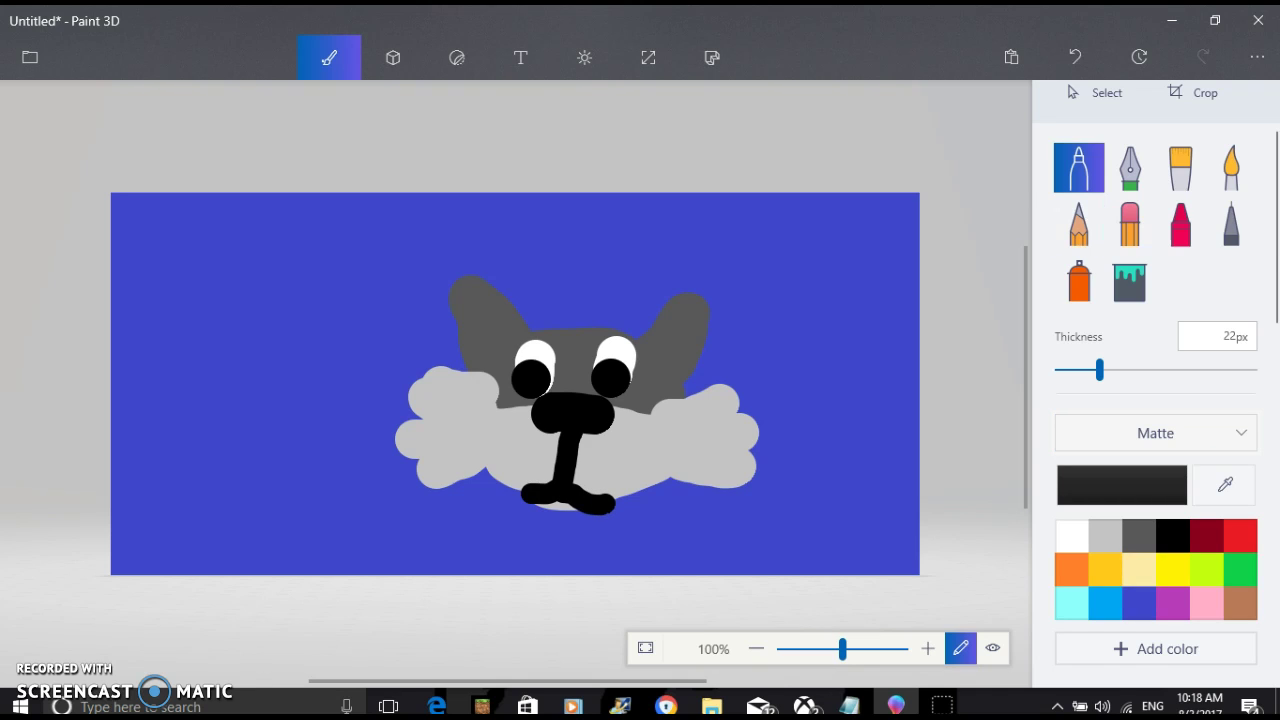
click(1075, 57)
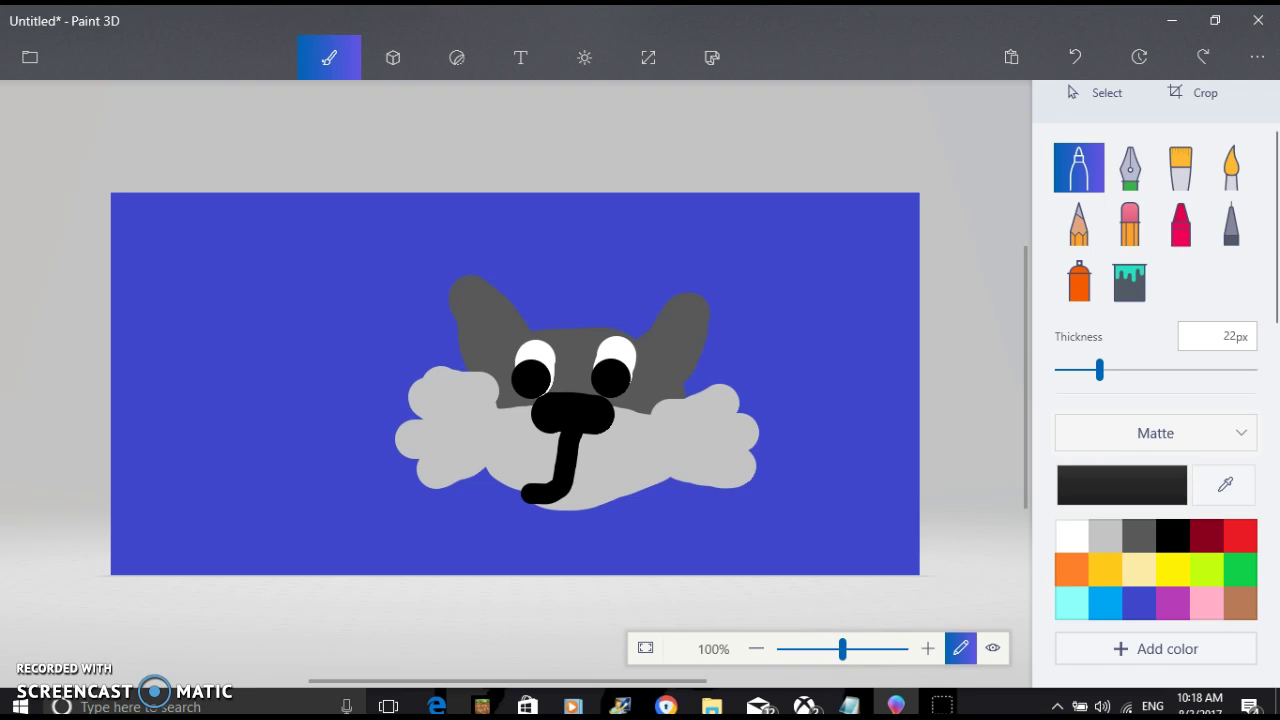
mouse_move(564, 486)
mouse_down()
mouse_move(570, 508)
mouse_move(607, 490)
mouse_up()
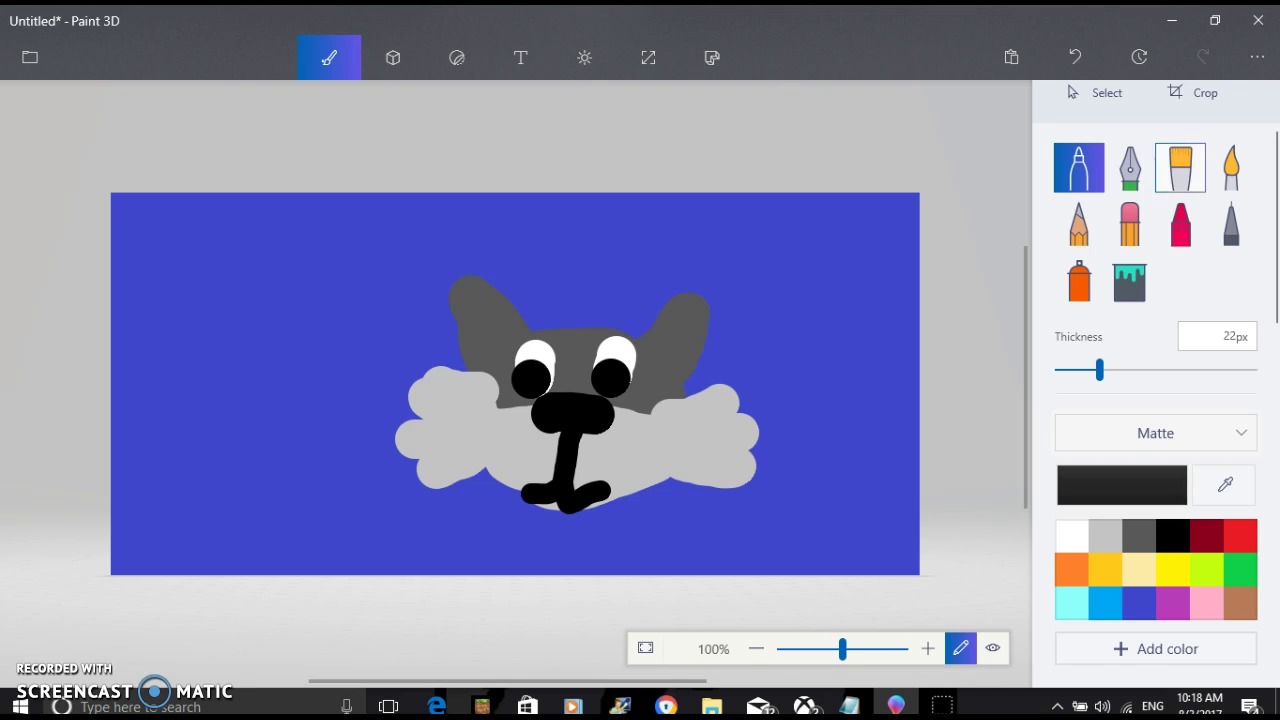
Step: Draw a large black heart outline around the dog's head and fill the area inside it with pink
mouse_move(455, 233)
mouse_down()
mouse_move(510, 234)
mouse_move(572, 279)
mouse_move(597, 248)
mouse_move(640, 230)
mouse_move(727, 235)
mouse_move(788, 341)
mouse_move(798, 454)
mouse_move(750, 506)
mouse_move(576, 573)
mouse_move(569, 544)
mouse_move(450, 537)
mouse_move(397, 518)
mouse_move(368, 498)
mouse_move(339, 436)
mouse_move(329, 343)
mouse_move(345, 298)
mouse_move(468, 248)
mouse_up()
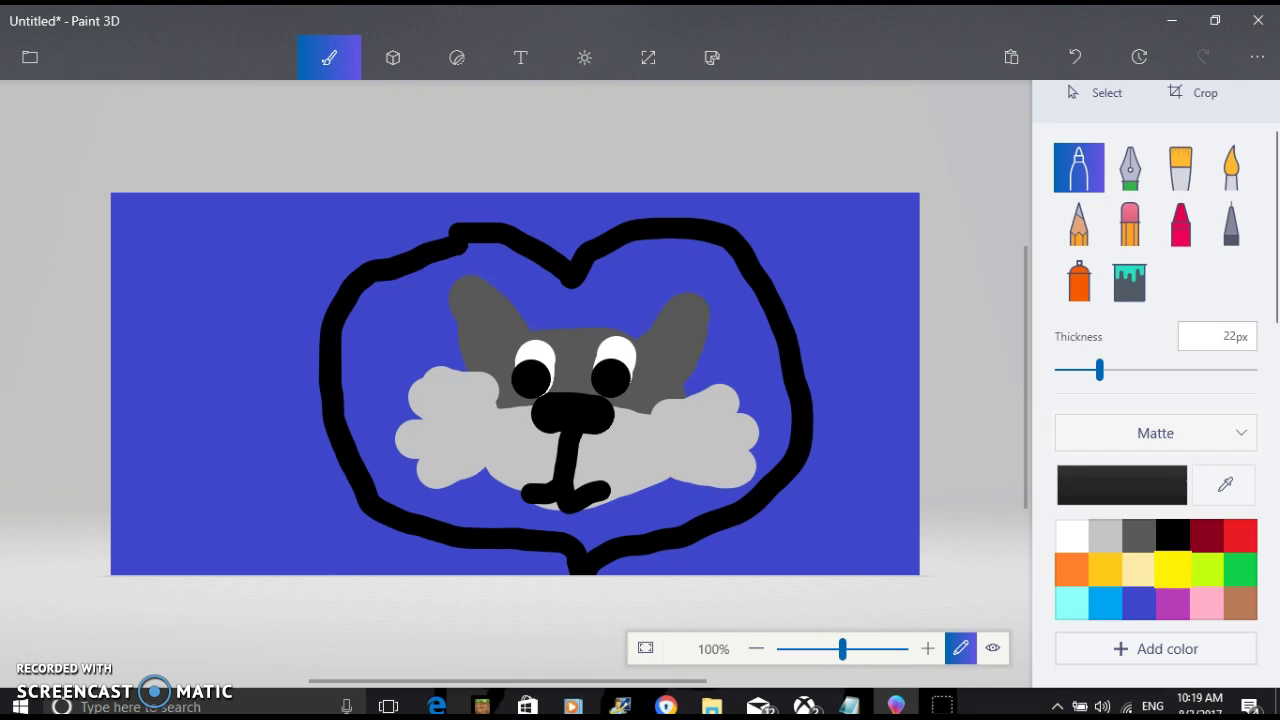
click(1206, 603)
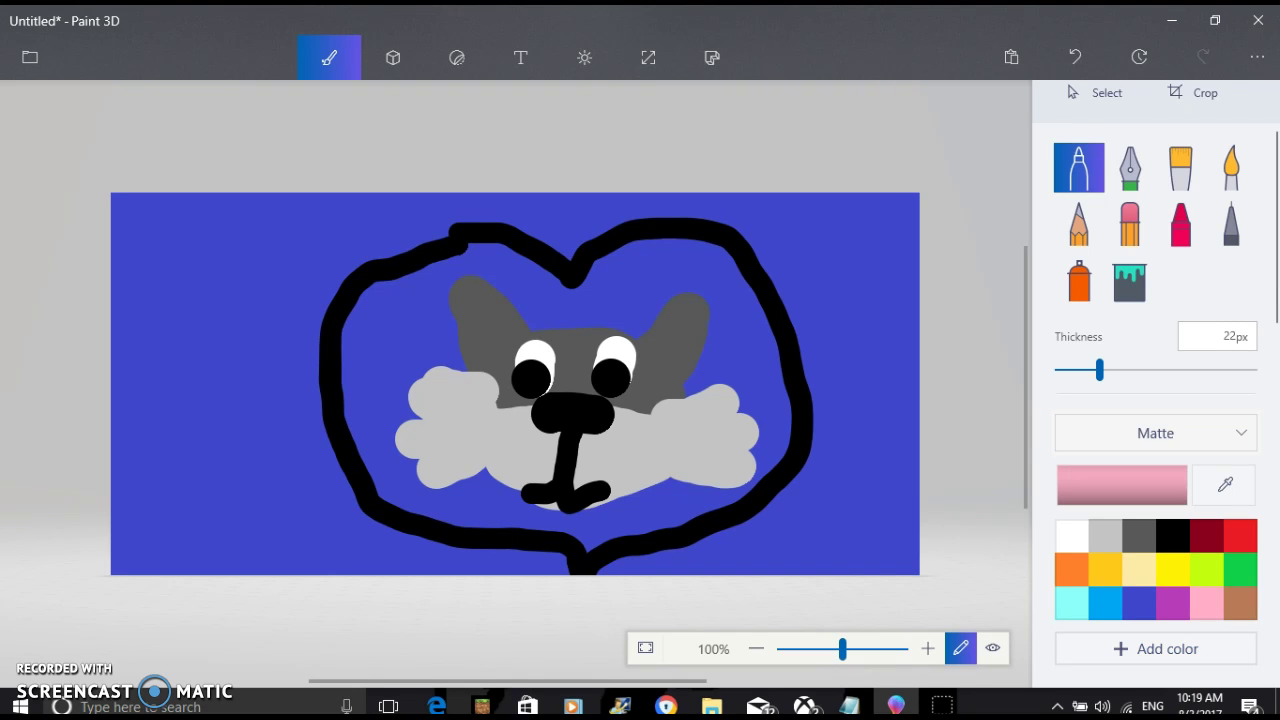
click(1129, 279)
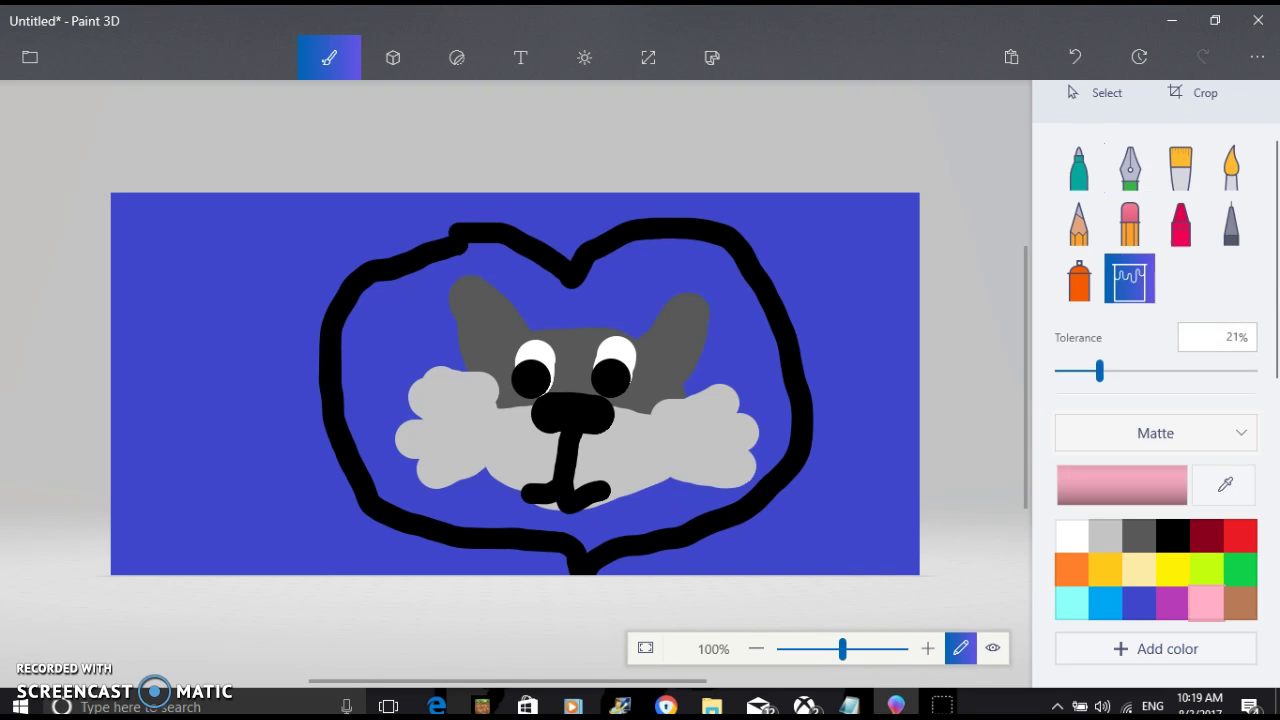
click(737, 330)
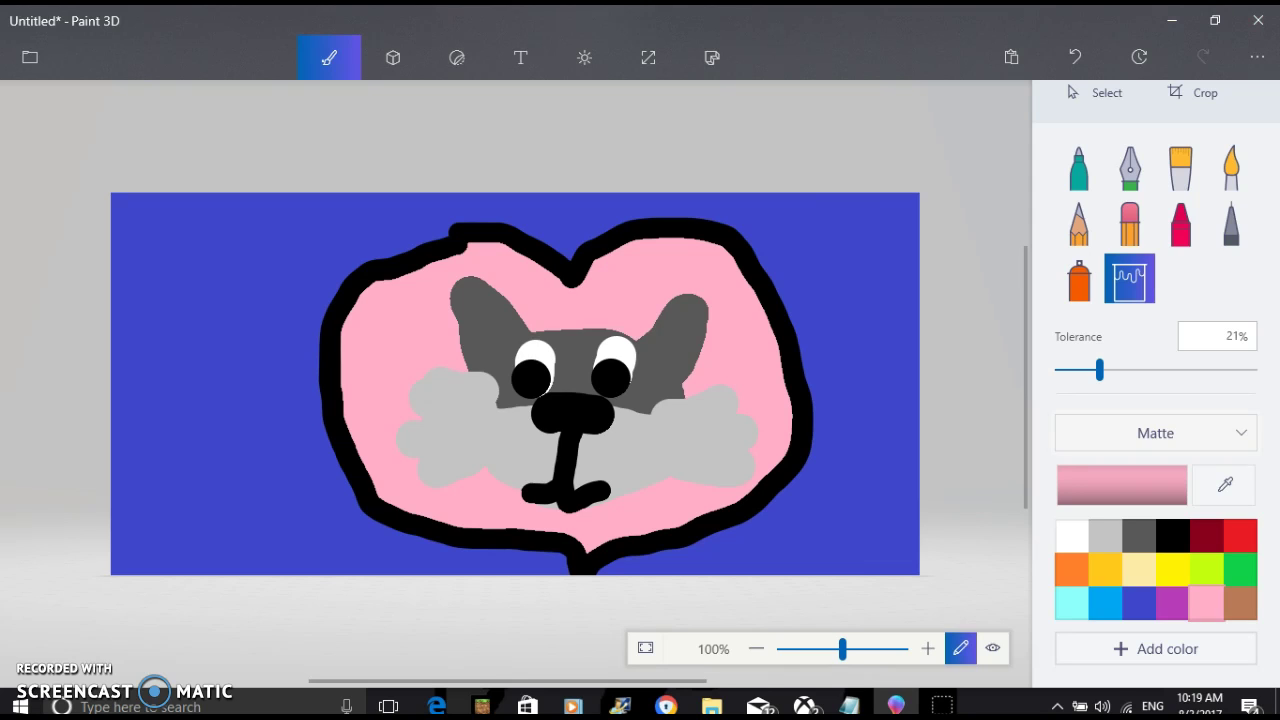
Step: Handwrite red lettering on the blue background left of the heart with the marker at 22 px thickness, starting a second line below
click(1139, 569)
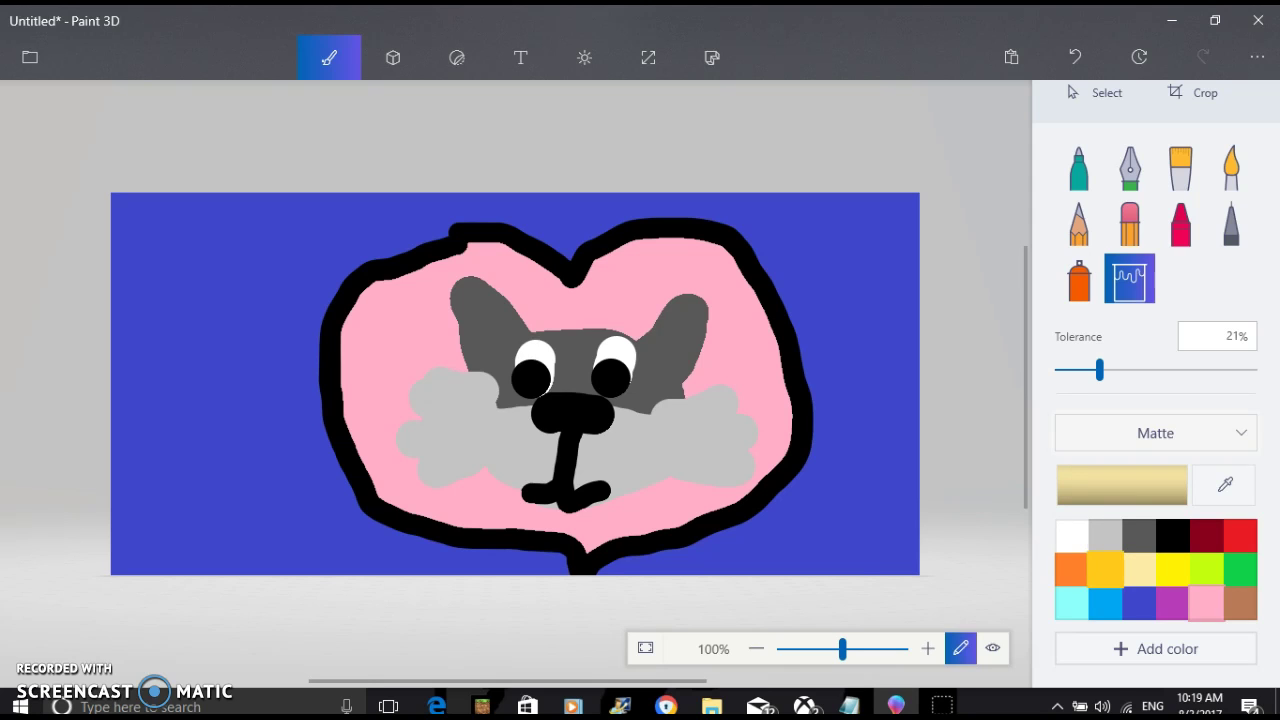
click(1240, 536)
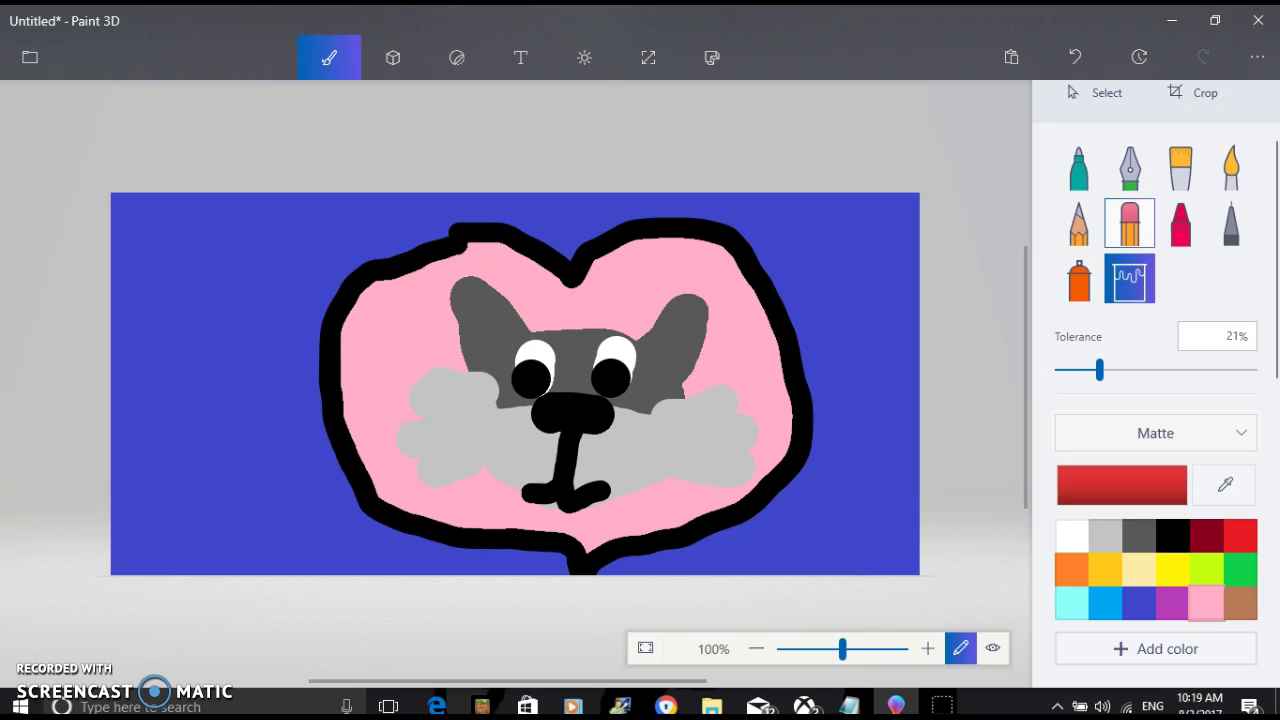
click(1078, 167)
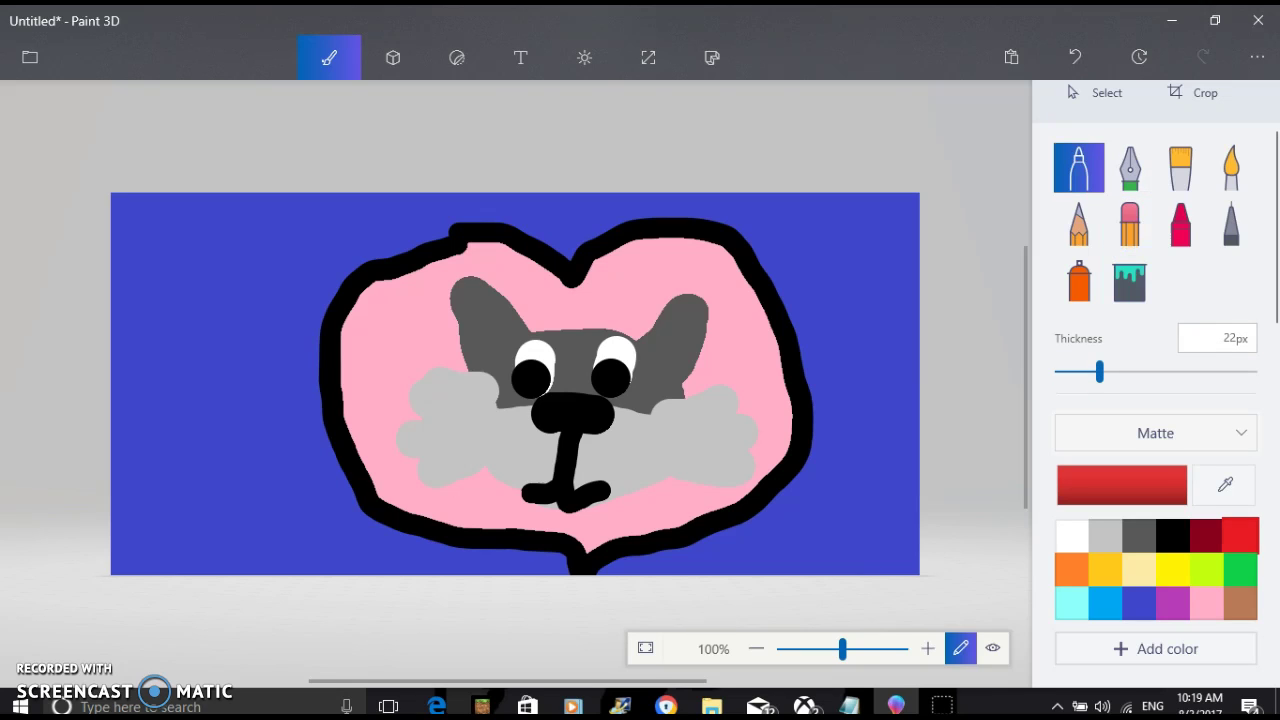
drag(146, 316, 138, 329)
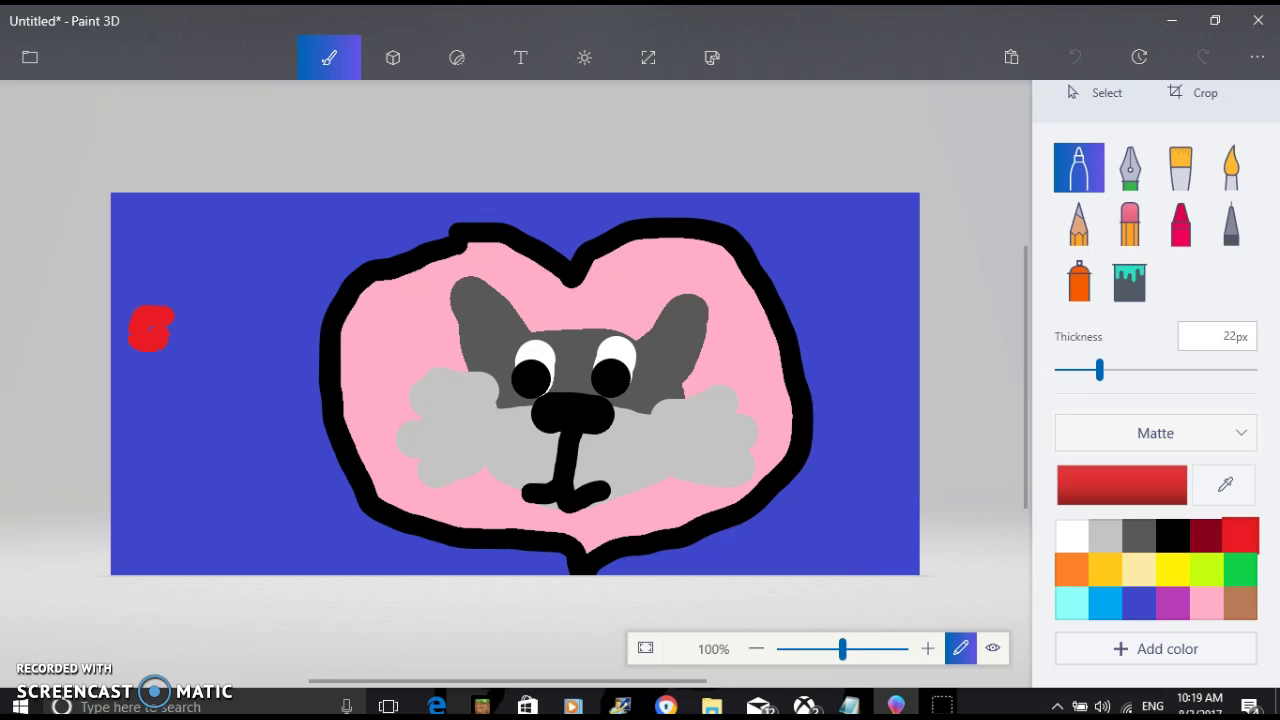
drag(151, 383, 142, 374)
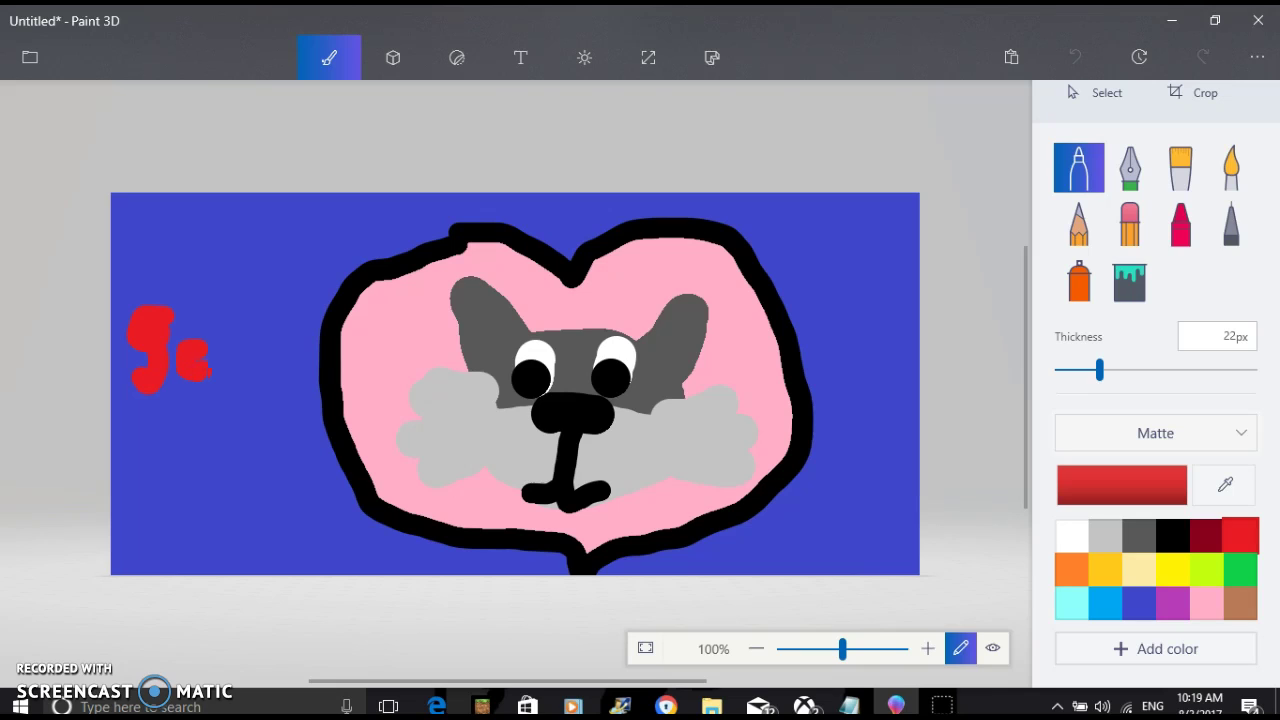
drag(209, 385, 213, 393)
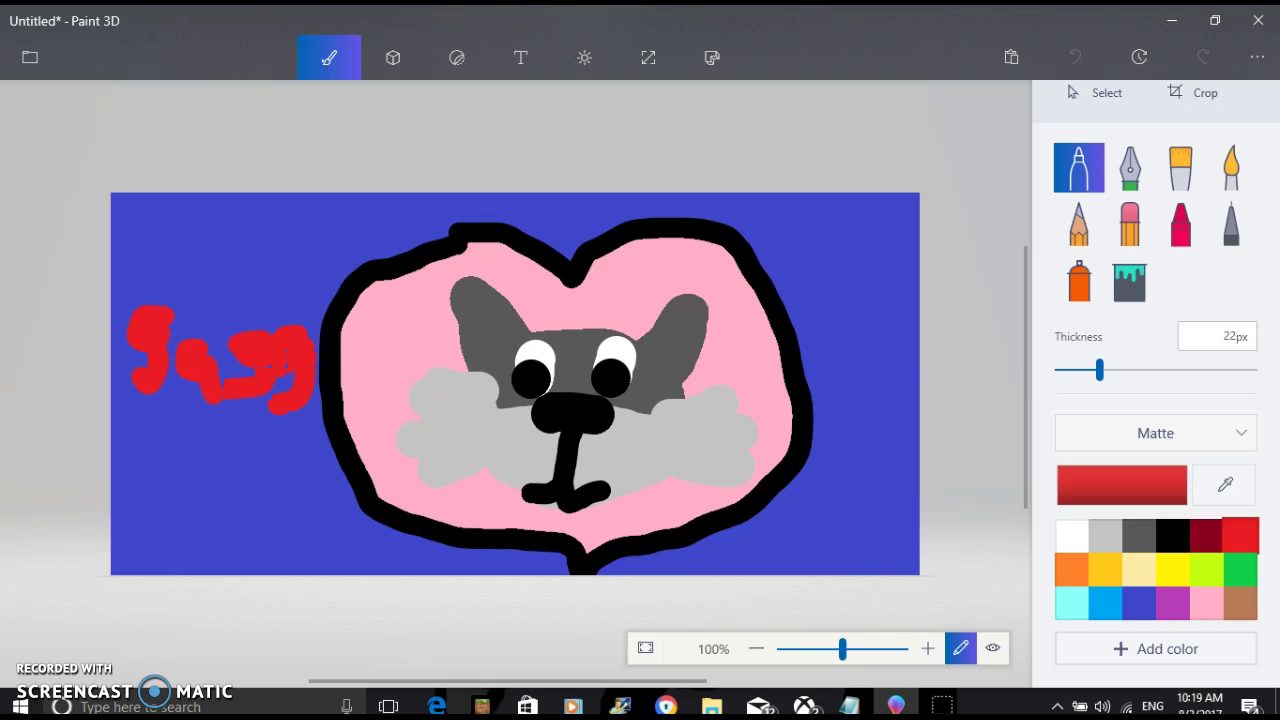
drag(273, 403, 261, 404)
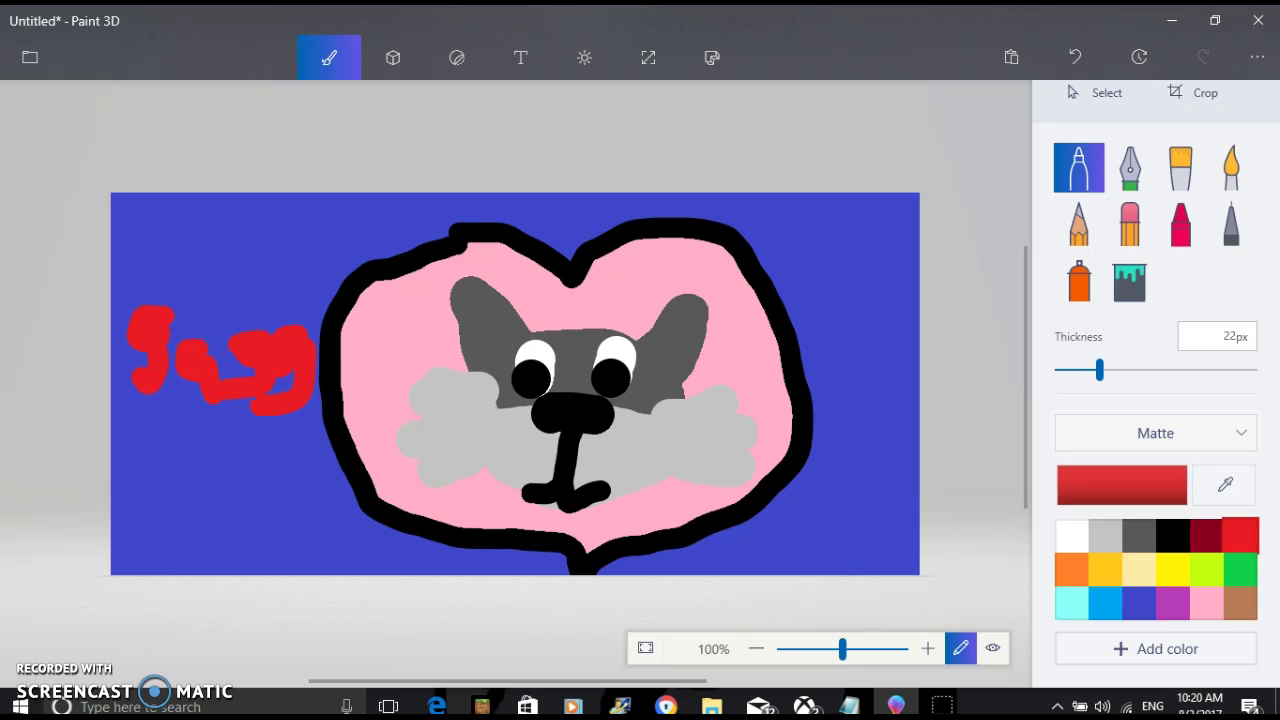
mouse_move(122, 450)
mouse_down()
mouse_move(138, 444)
mouse_move(173, 472)
mouse_up()
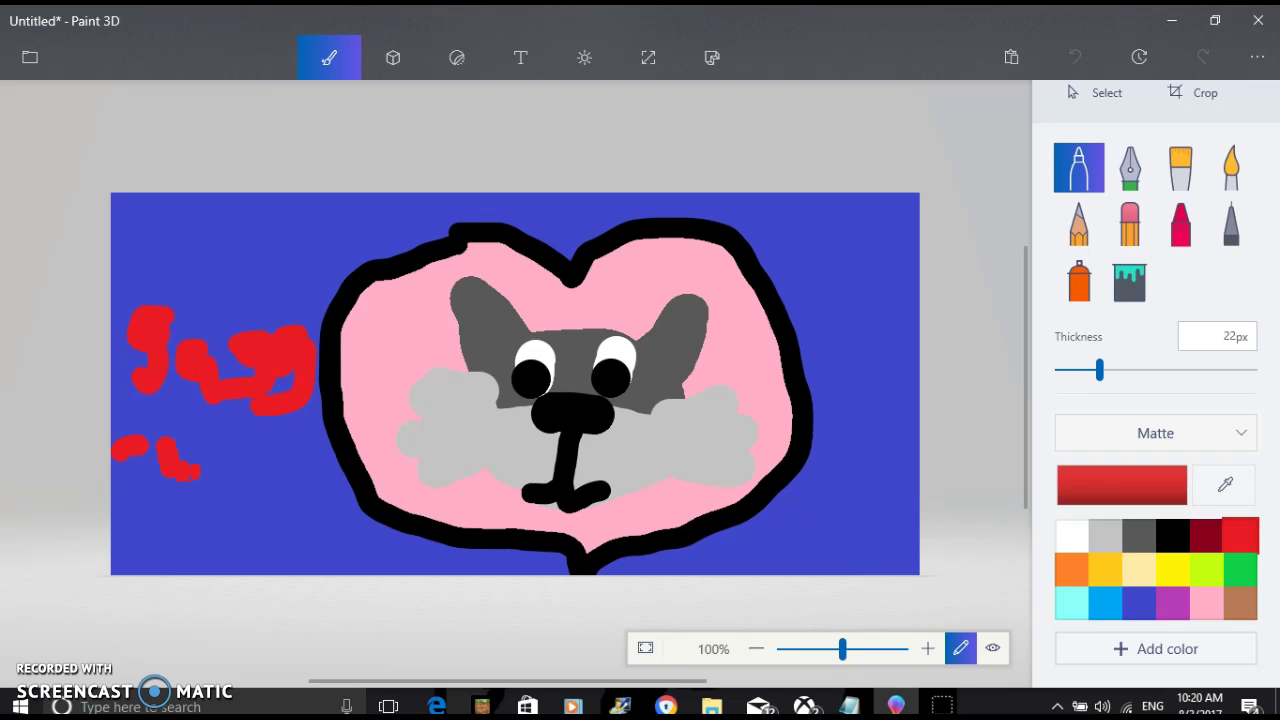